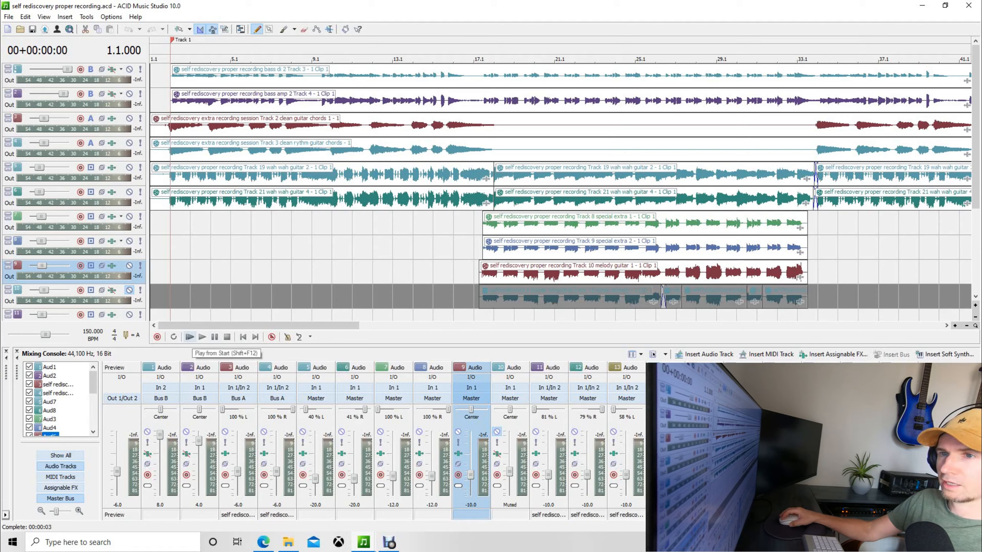
Play the full mix from the start to hear all the tracks together.
left_click(189, 337)
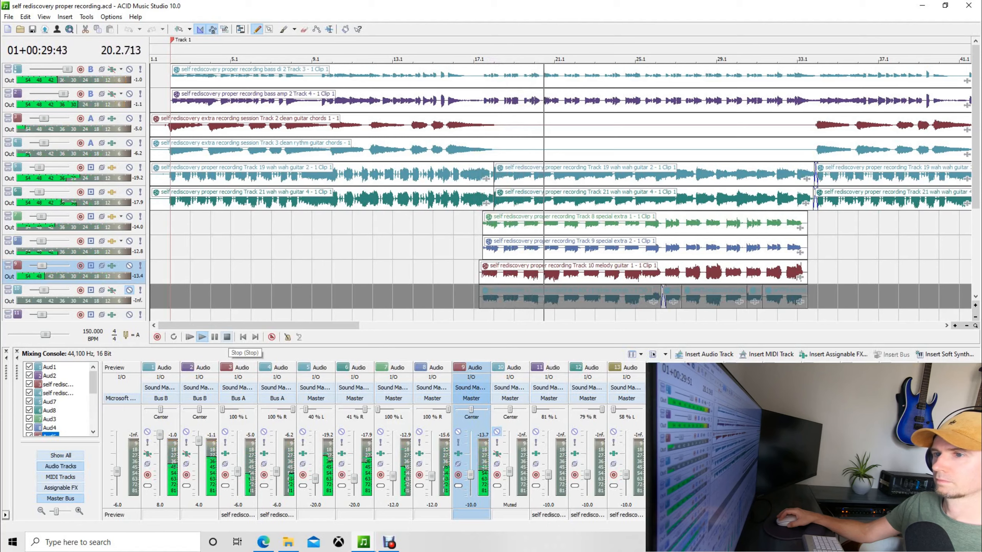
left_click(227, 337)
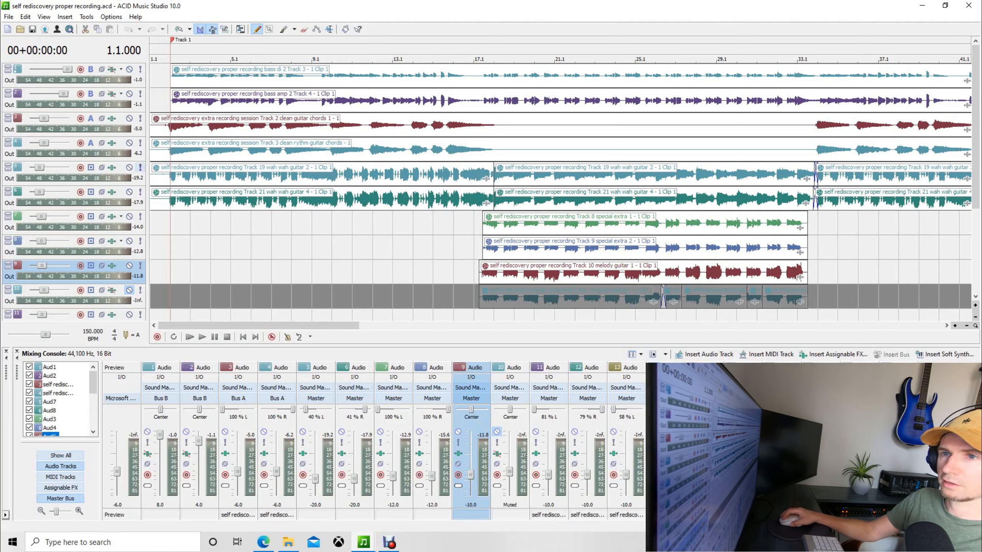
Solo the two wah wah guitar tracks, 5 and 6, and play them on their own.
left_click(141, 167)
left_click(140, 191)
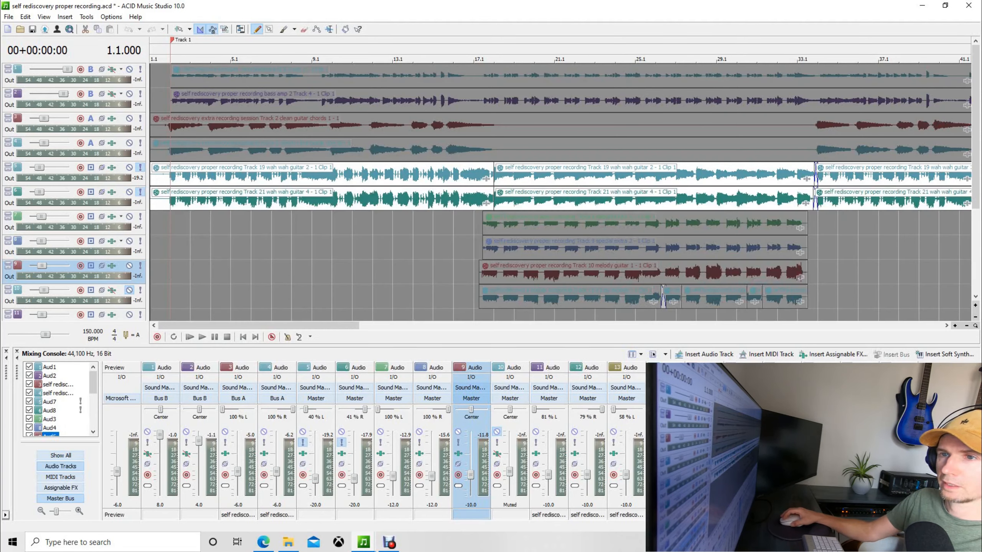
left_click(170, 223)
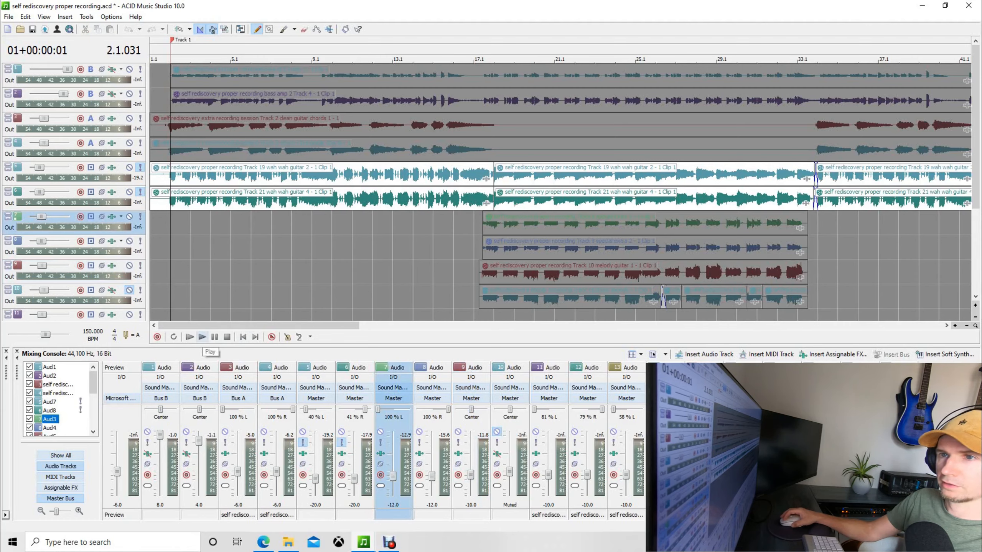
left_click(202, 337)
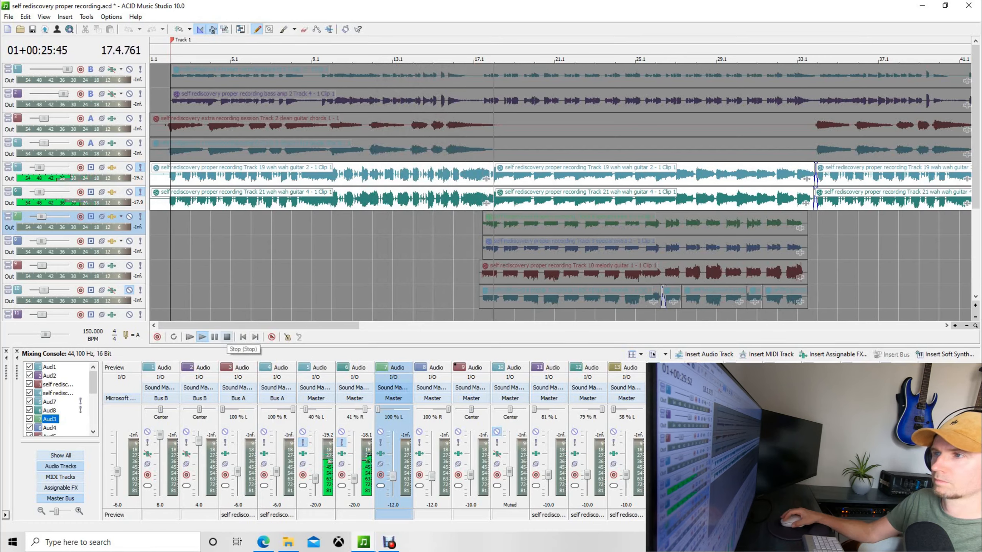
left_click(227, 337)
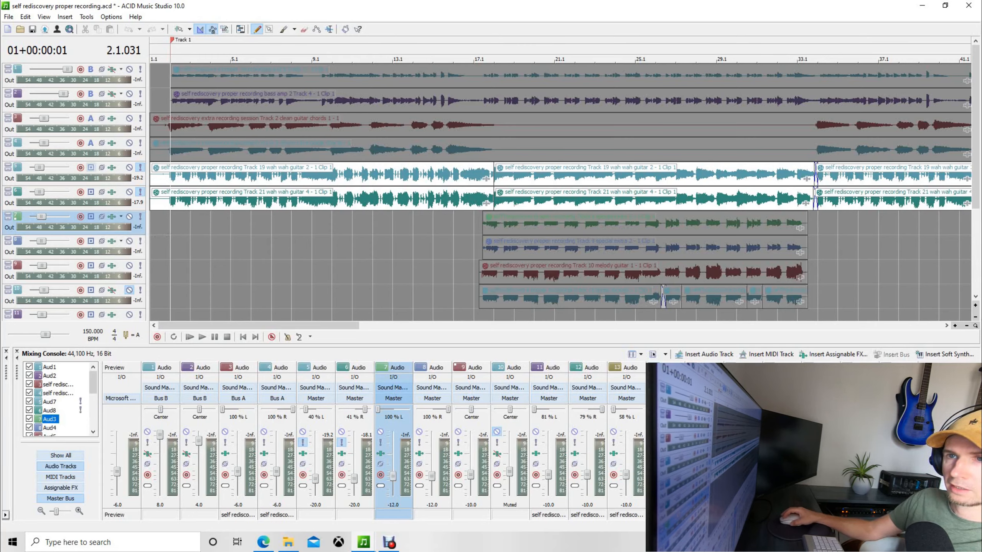
Unsolo track 6 so only track 5 is soloed, and check the output bus options of track 5.
left_click(140, 192)
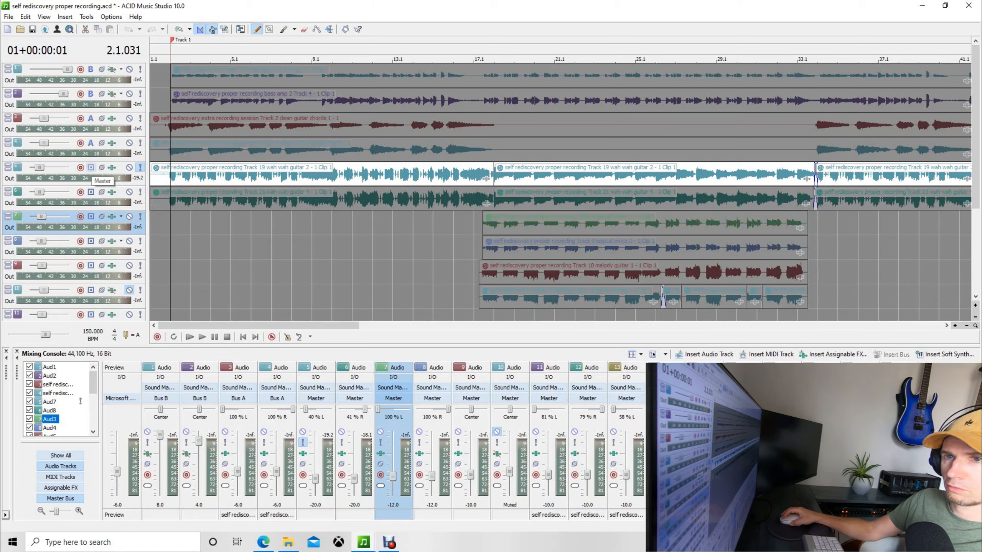
left_click(90, 168)
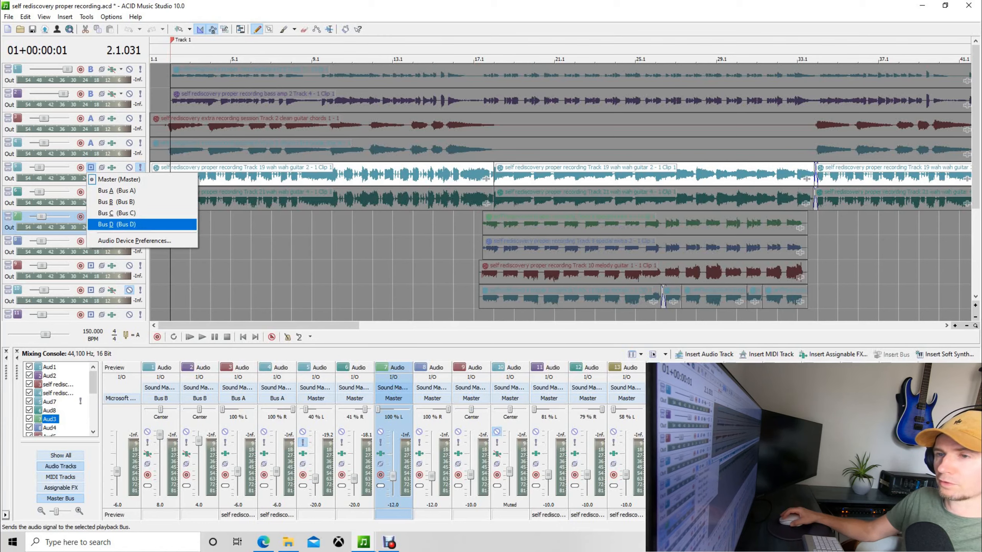
left_click(227, 247)
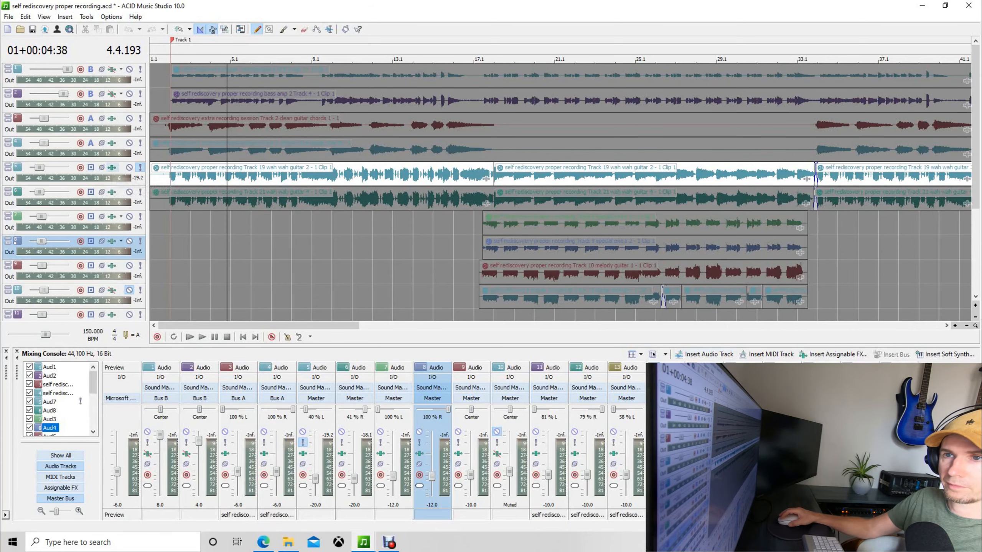
Remove the ACID FX plug-in from track 5's effects chain and look through the available plug-ins without adding any.
left_click(111, 167)
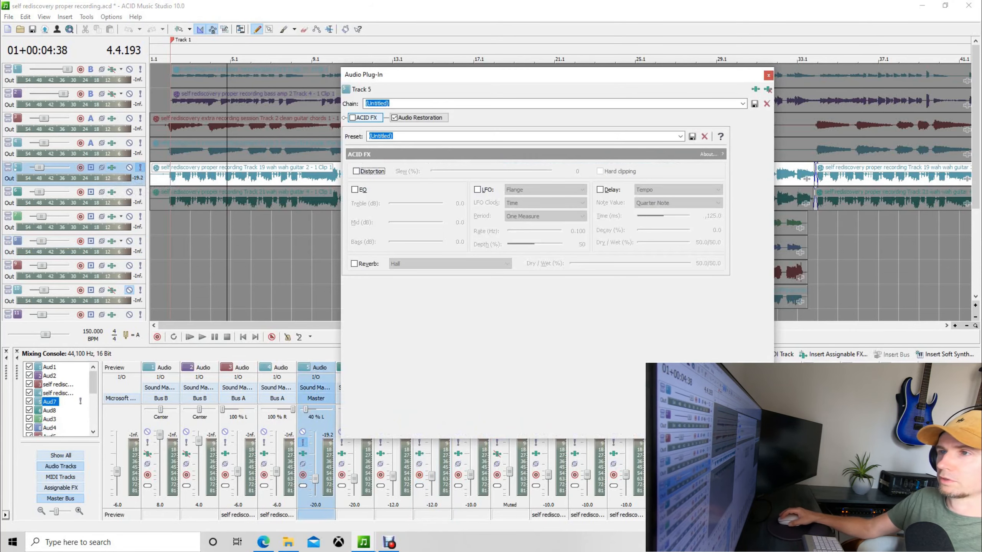
right_click(365, 118)
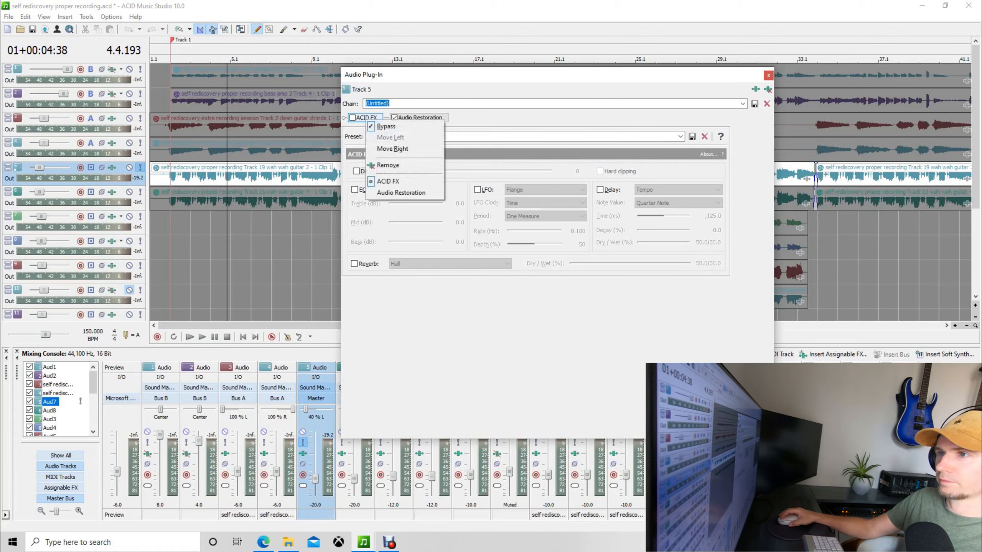
left_click(387, 166)
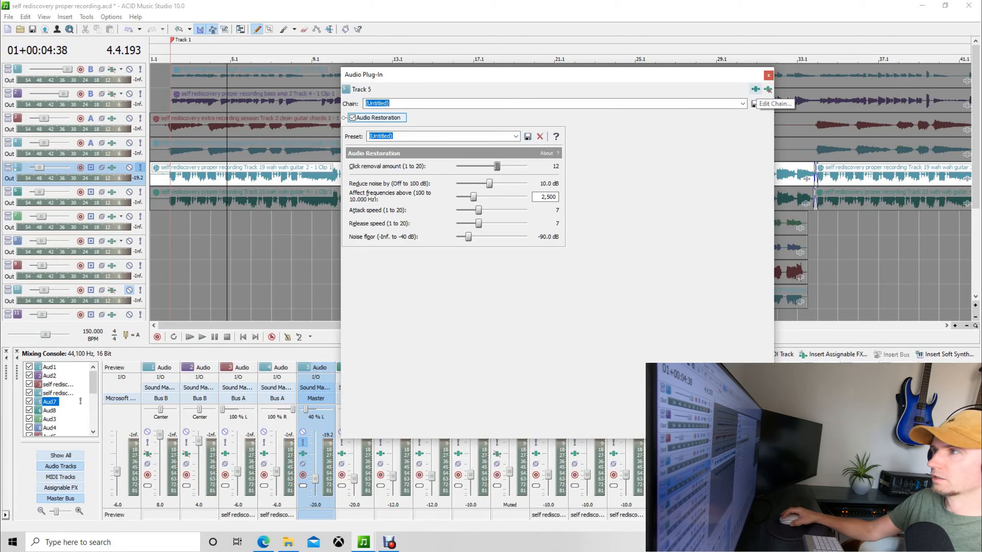
left_click(753, 103)
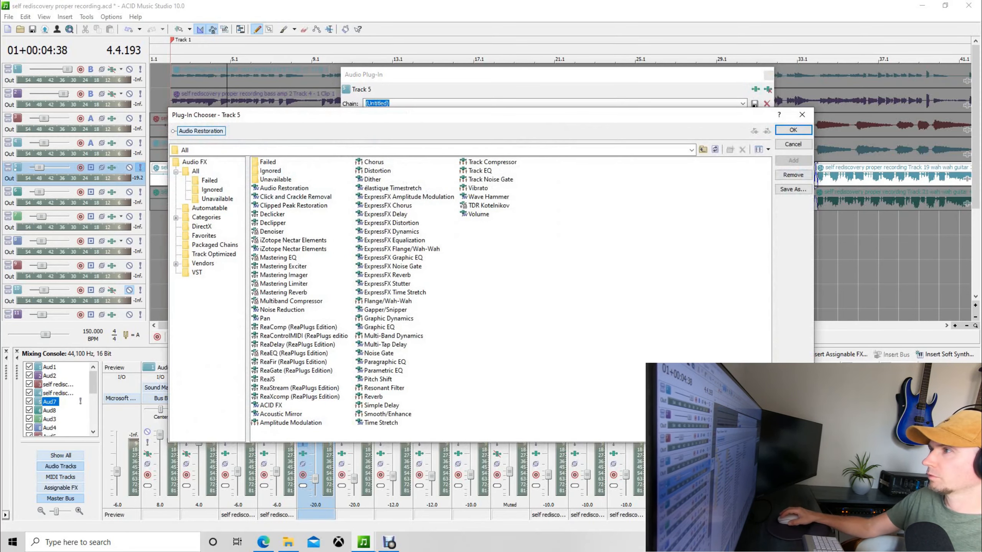
left_click(793, 144)
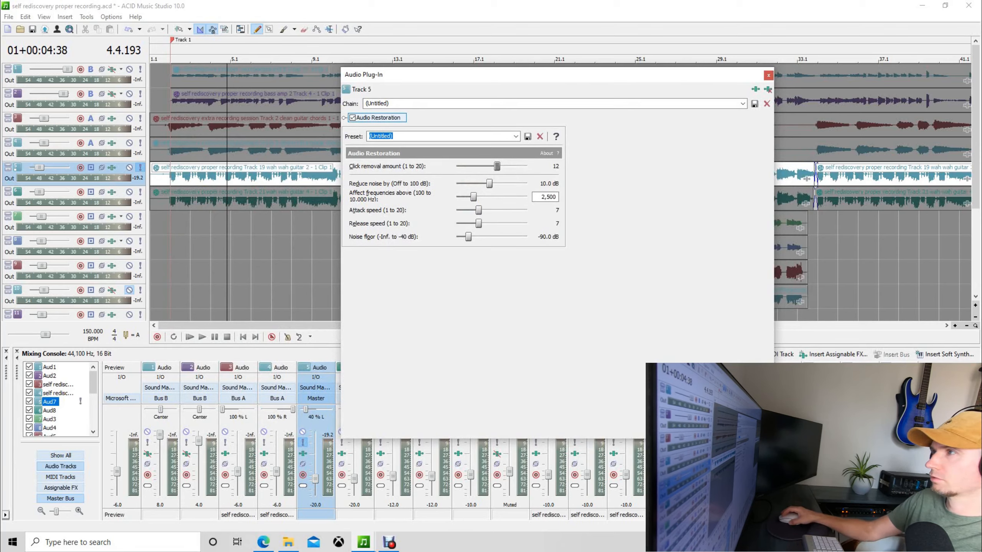
left_click(769, 76)
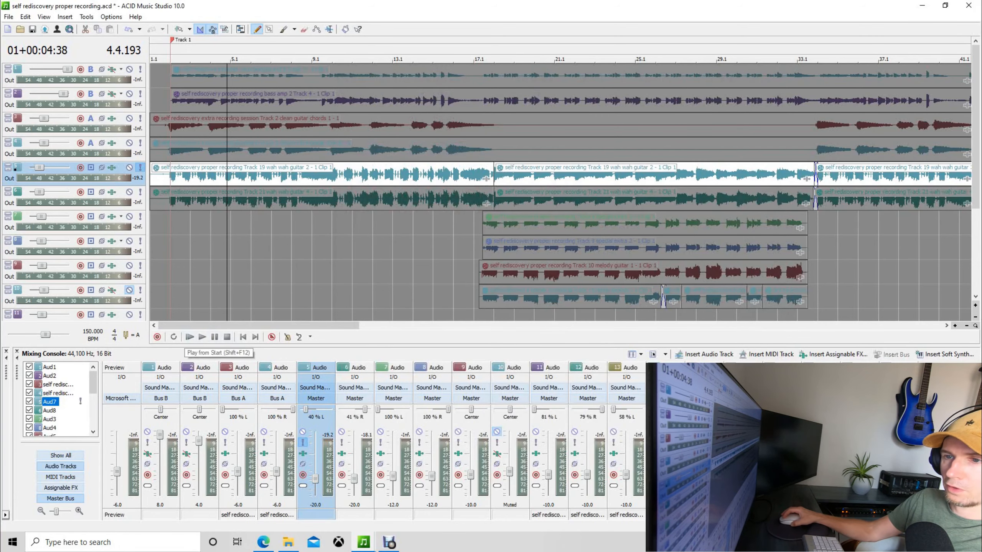
Raise the volume of track 5 to -0.7 dB during playback and replay its opening to hear the background noise.
left_click(189, 337)
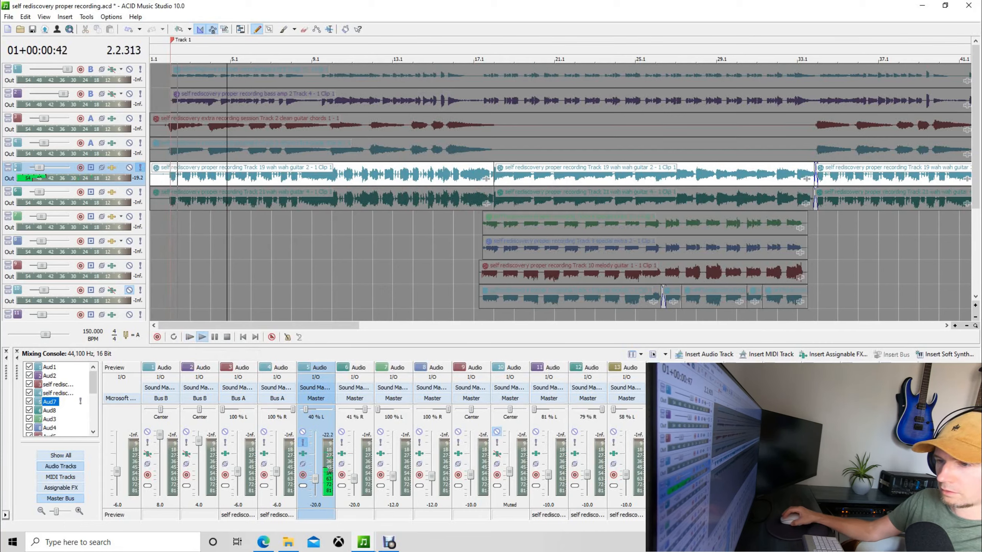
left_click_drag(315, 479, 315, 455)
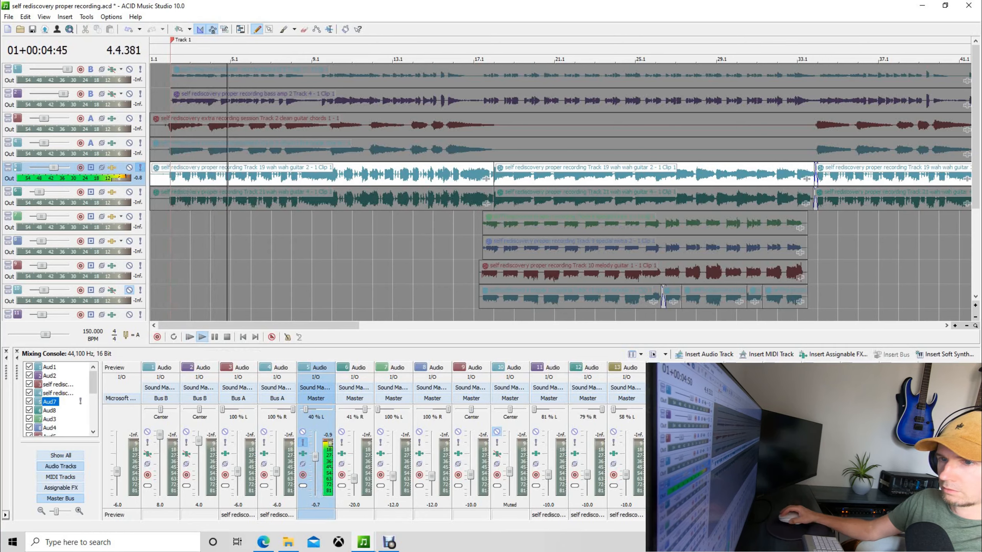
left_click(189, 337)
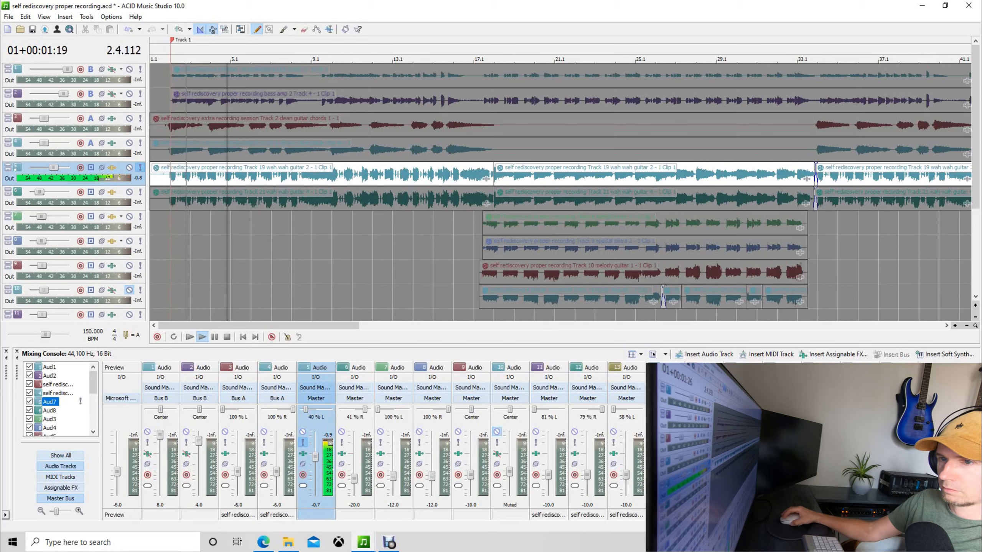
left_click(189, 337)
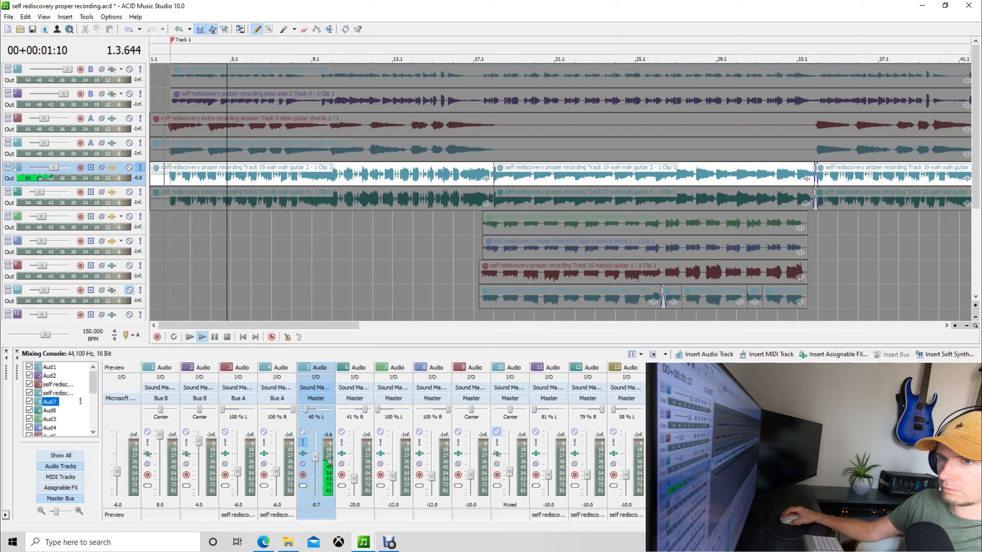
left_click(189, 337)
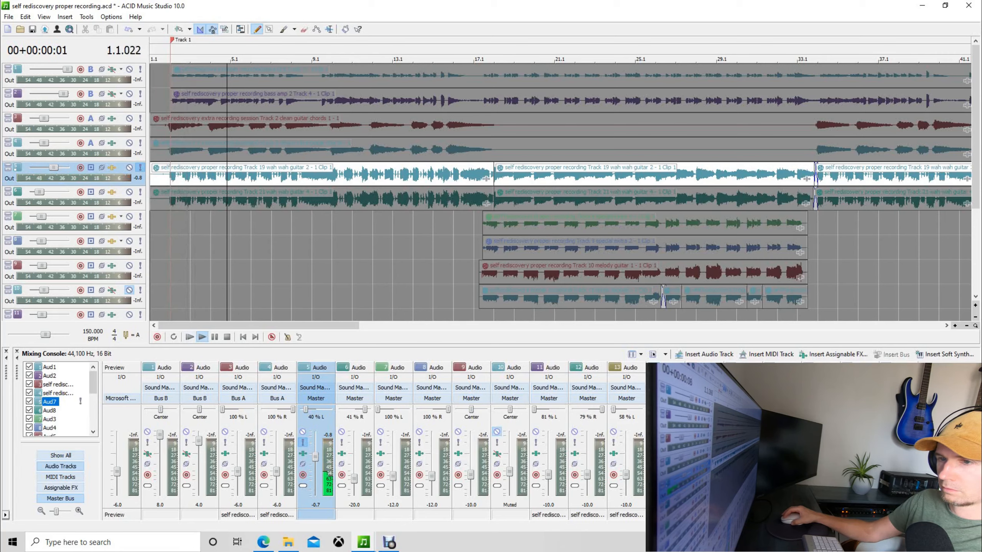
left_click(227, 337)
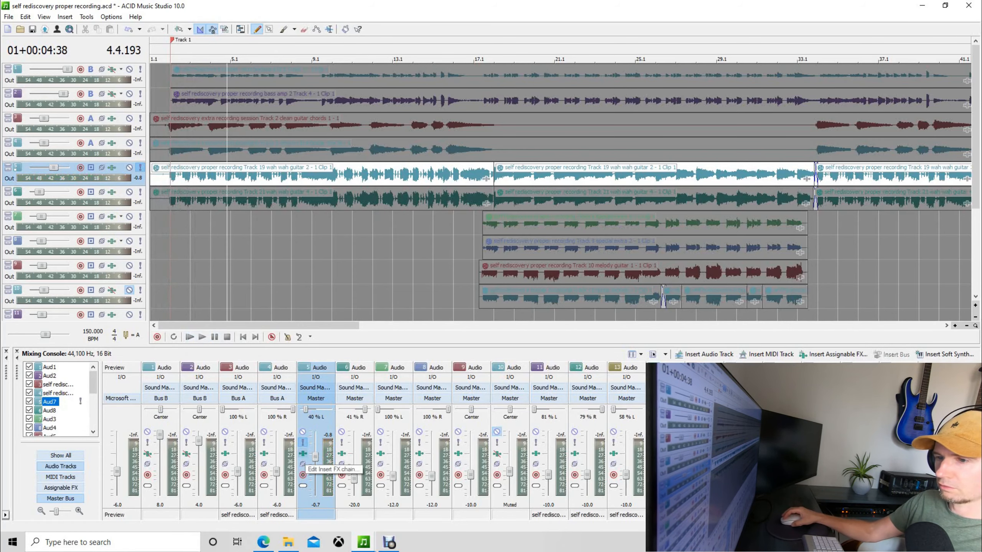
Add the ExpressFX Noise Gate to track 5's effects chain and play the track from the start with its default settings.
left_click(303, 454)
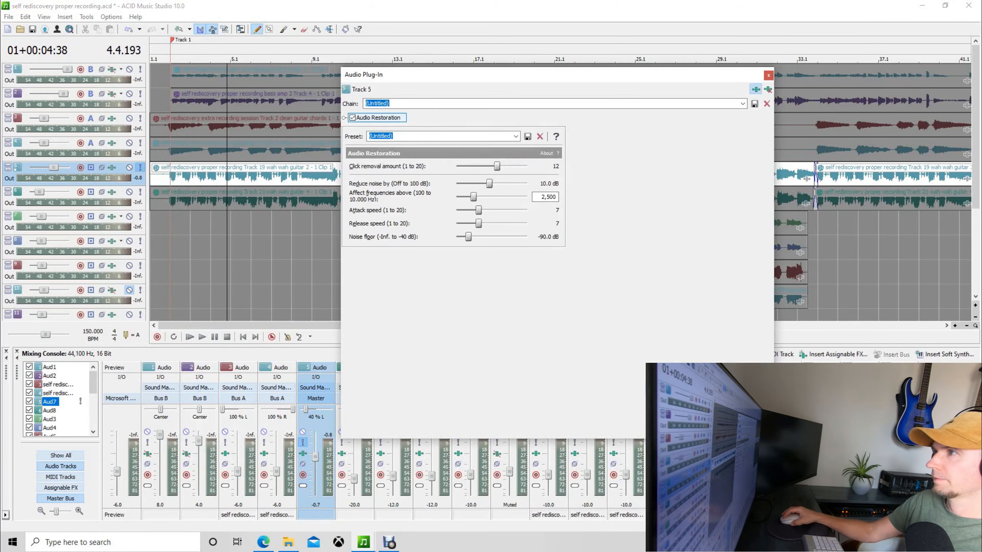
left_click(755, 89)
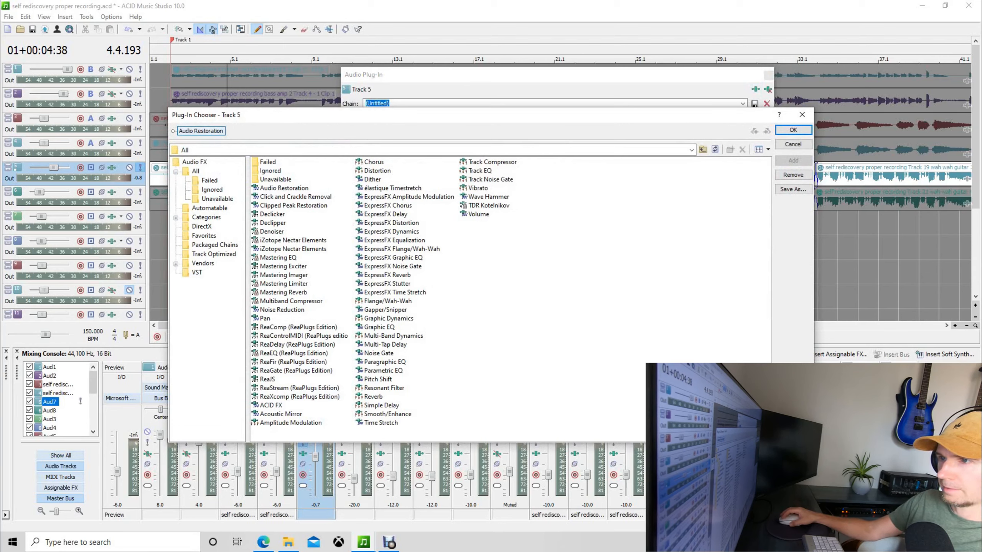
left_click(393, 266)
left_click(793, 160)
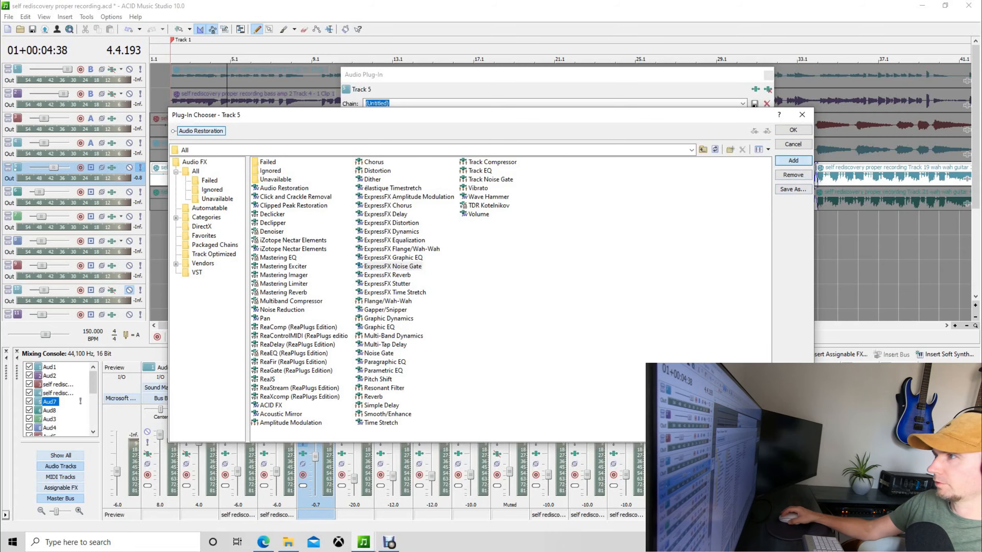
left_click(793, 130)
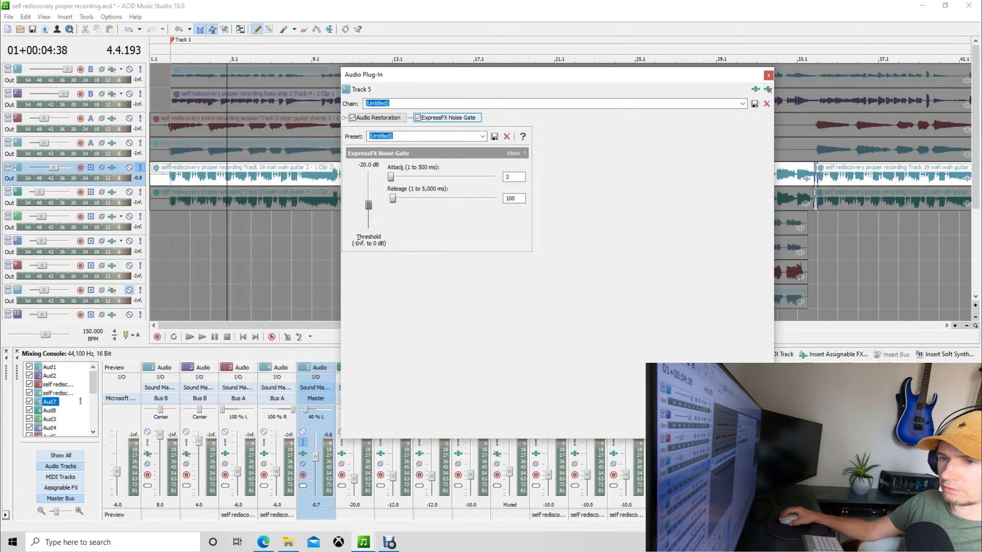
left_click(189, 336)
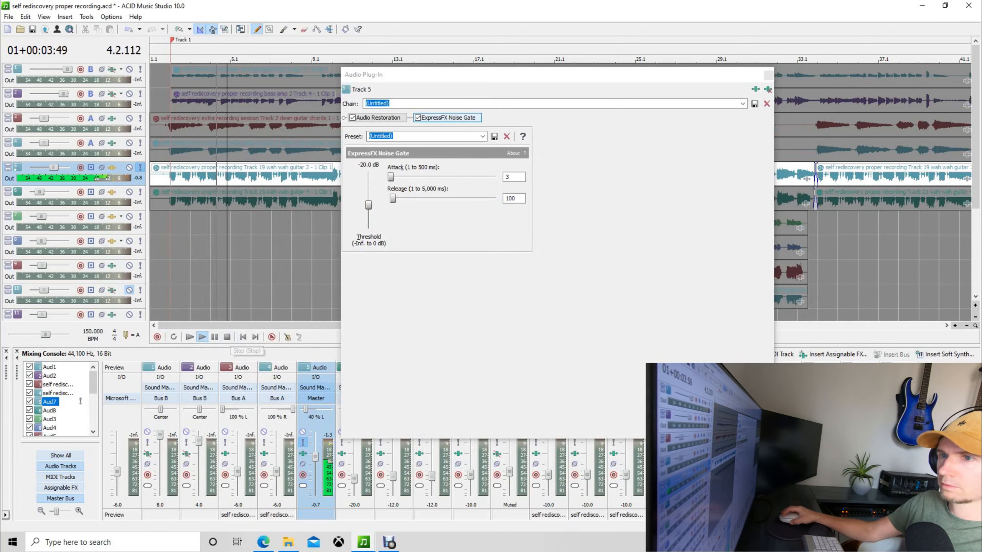
left_click(228, 337)
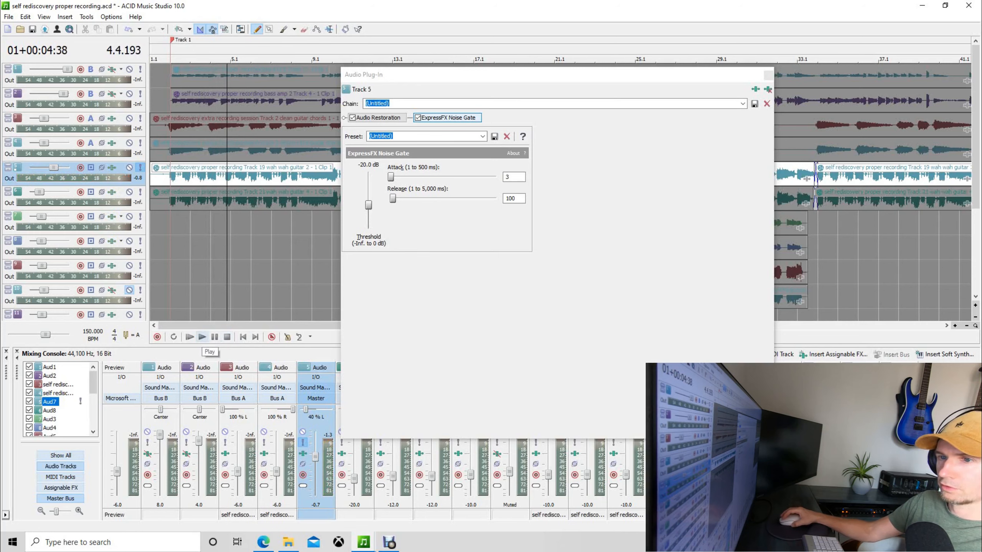
Try the Long decay time preset on track 5's noise gate and play the track from the start.
left_click(189, 337)
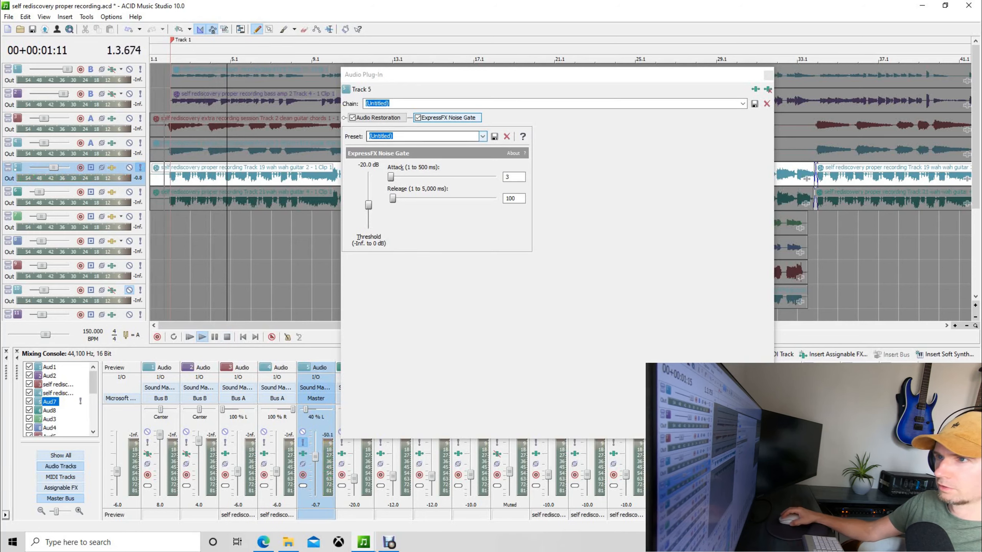
left_click(482, 136)
left_click(422, 158)
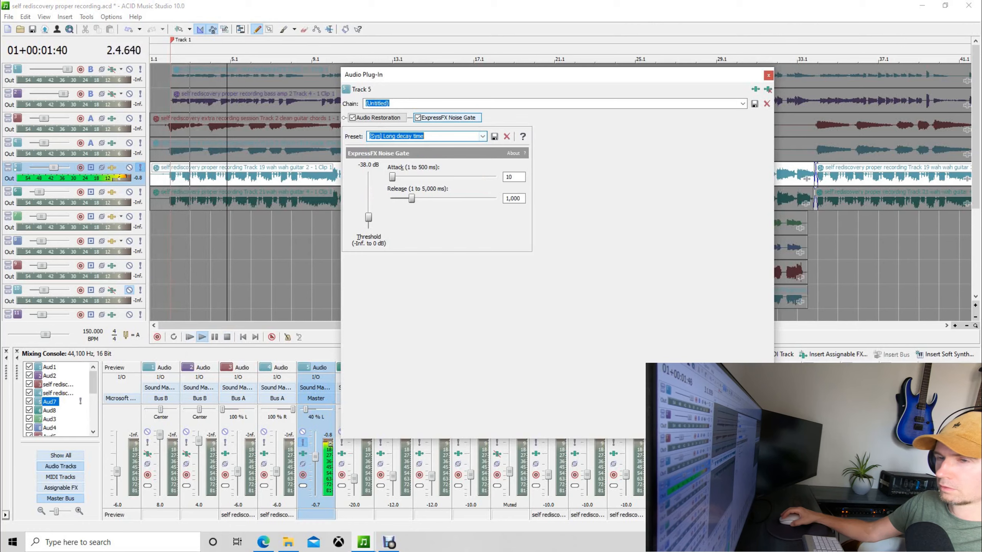
left_click(190, 337)
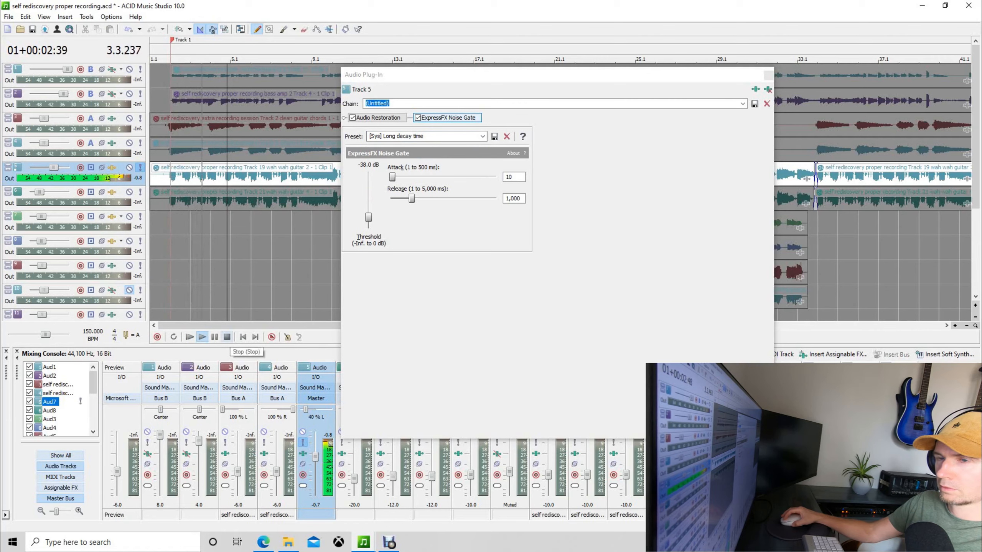
left_click(227, 336)
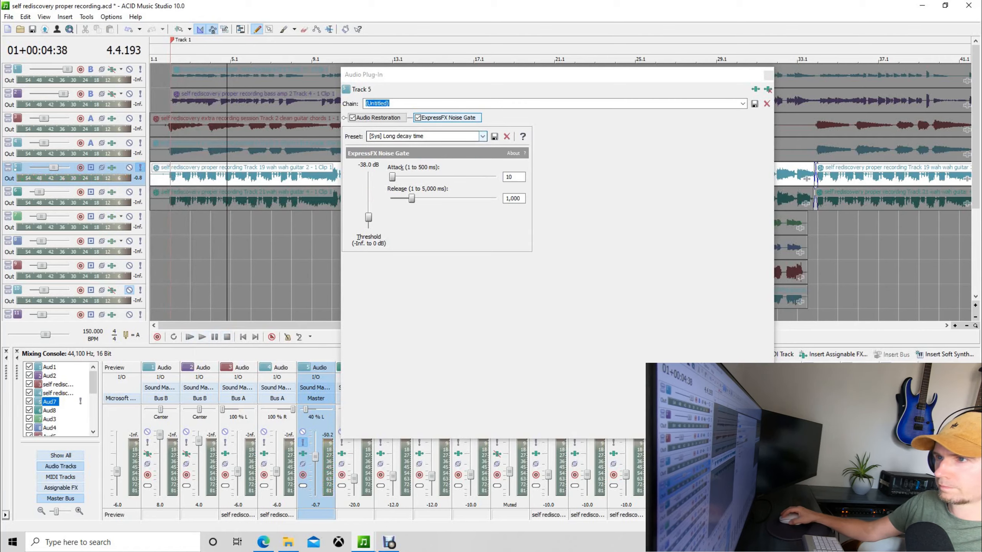
Try the Noise gate 1 preset on track 5's noise gate and play the track's opening.
left_click(482, 136)
left_click(425, 165)
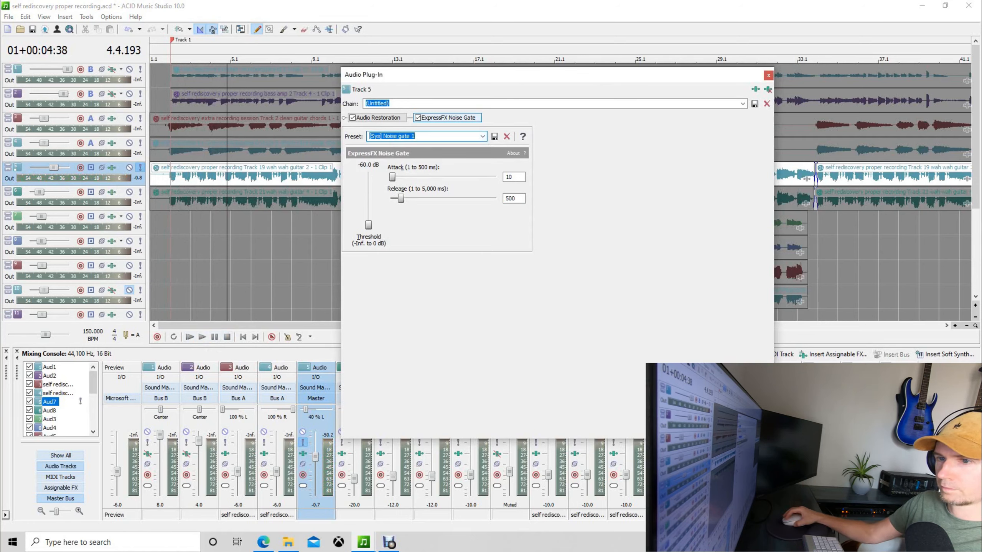
left_click(190, 337)
left_click(227, 337)
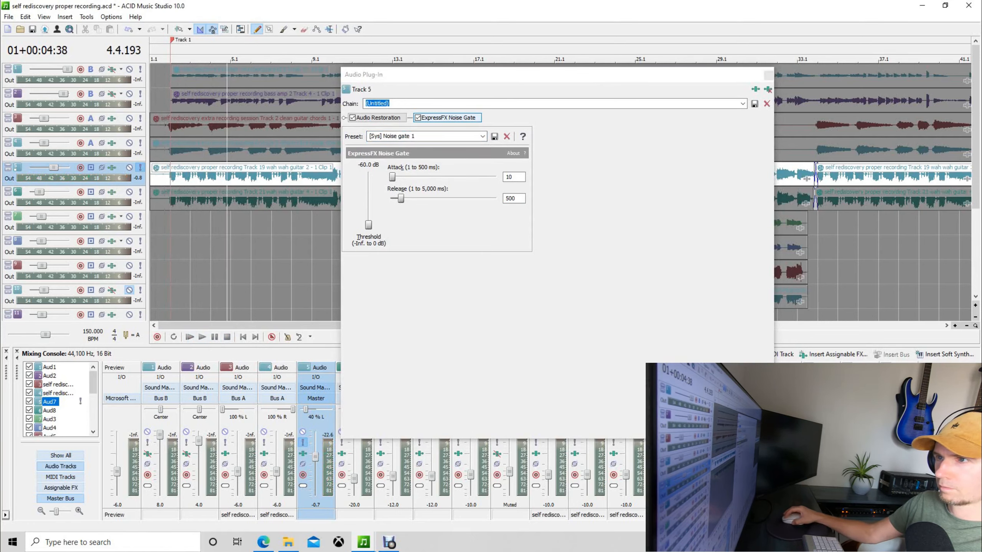
Apply the Noise gate 2 preset to track 5's noise gate and play the track from the start.
left_click(482, 136)
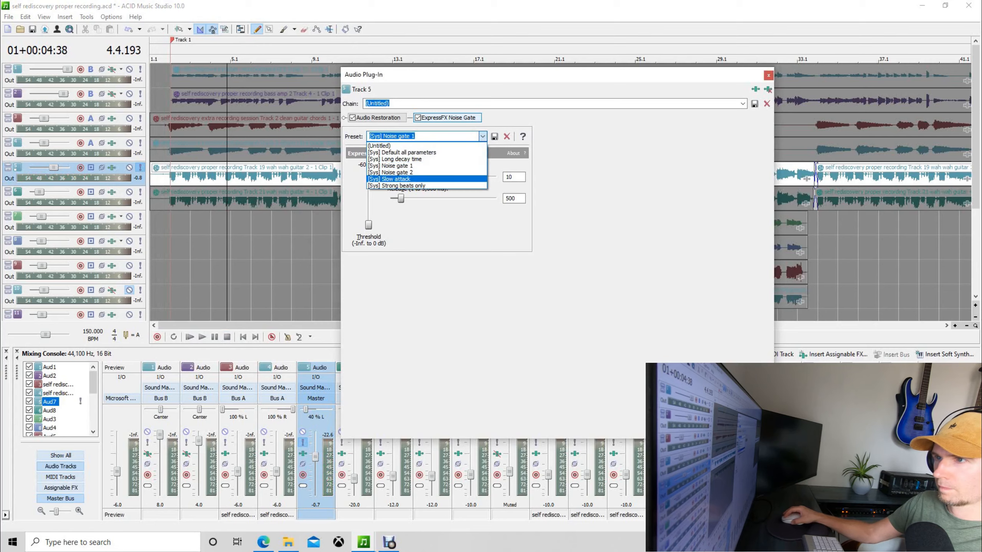
left_click(390, 172)
left_click(189, 336)
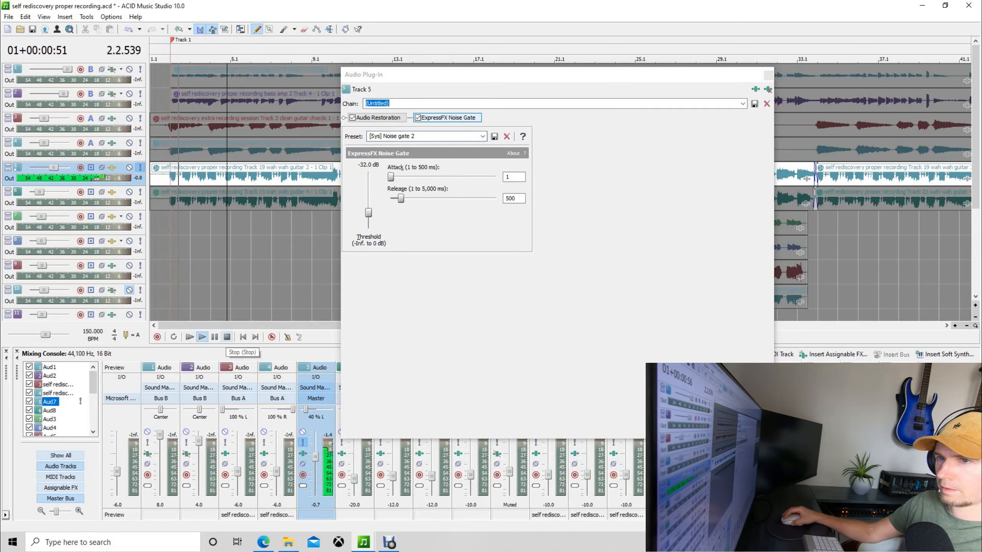
Apply the Slow attack preset to track 5's noise gate and replay the track's opening several times.
left_click(227, 337)
left_click(482, 136)
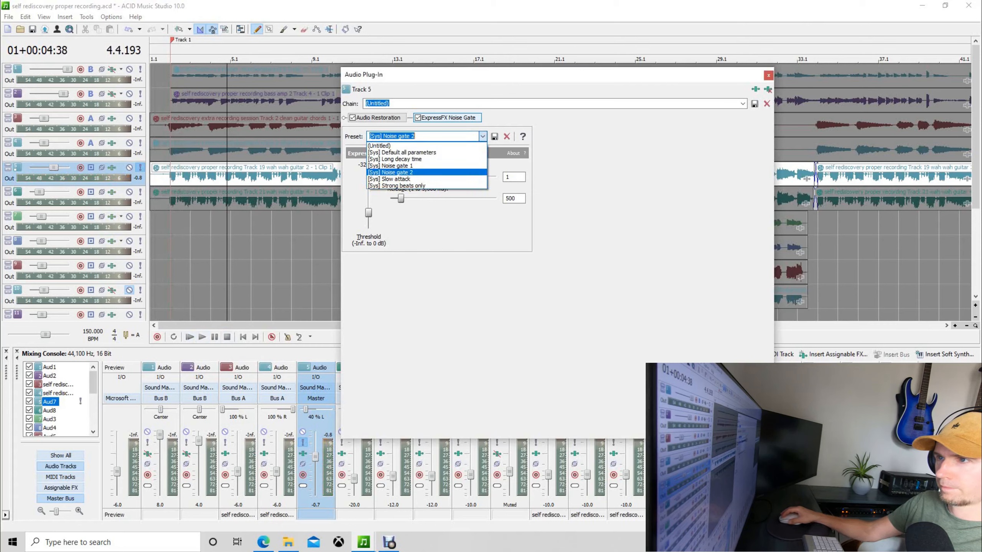
left_click(395, 179)
left_click(189, 336)
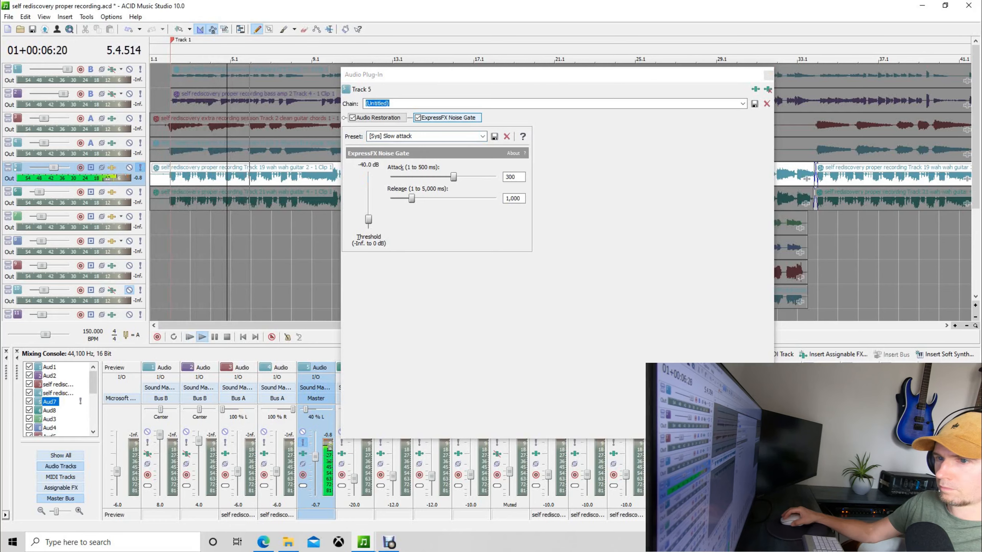
left_click(227, 337)
left_click(190, 337)
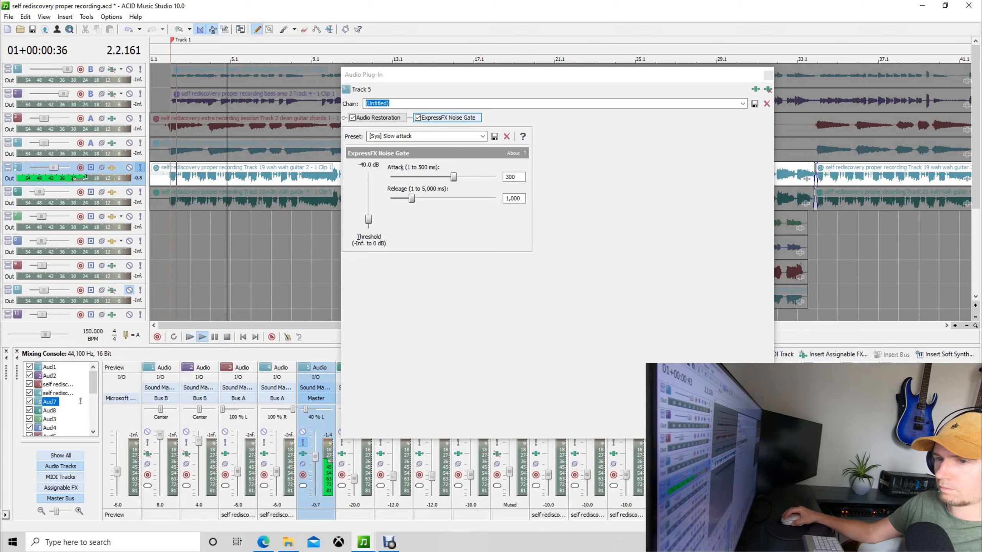
left_click(227, 337)
left_click(190, 337)
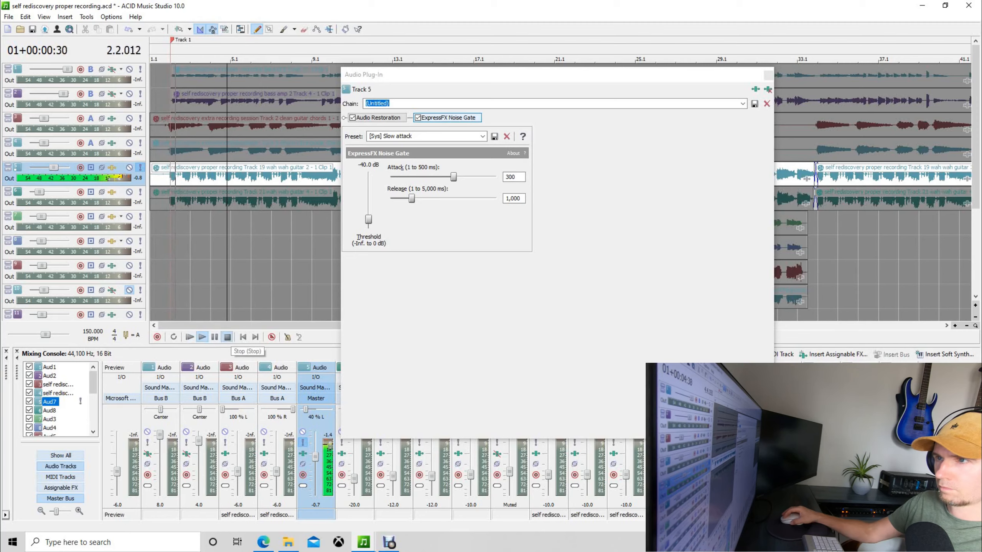
left_click(227, 337)
Try the Strong beats only preset on track 5's noise gate and play the track from the start.
left_click(483, 136)
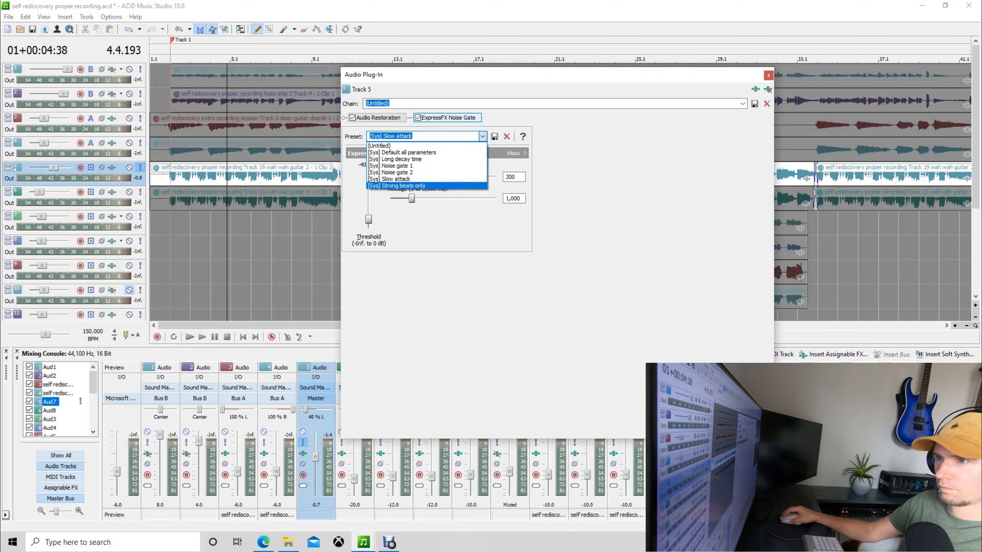
left_click(425, 185)
left_click(189, 337)
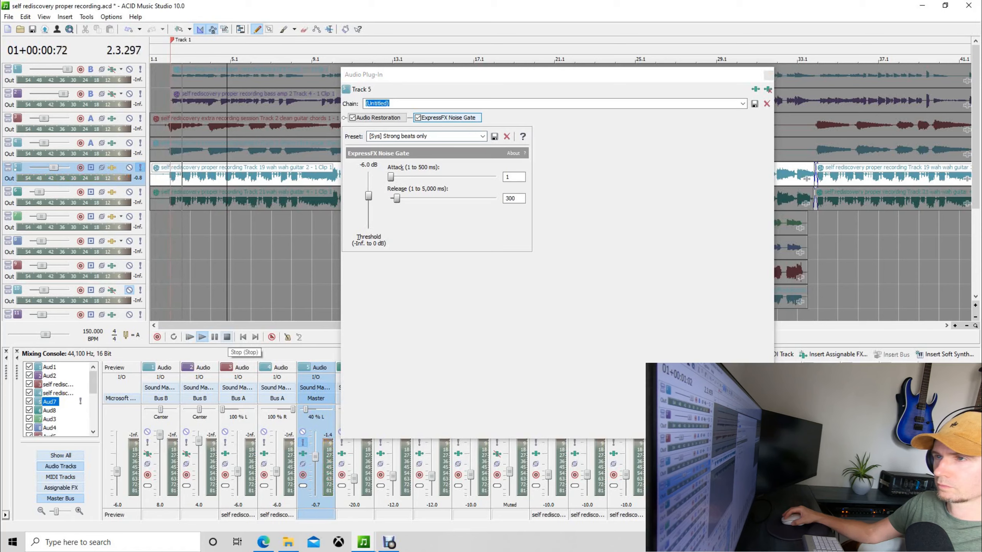
Switch track 5's noise gate back to the Slow attack preset and play the track from the start.
left_click(482, 136)
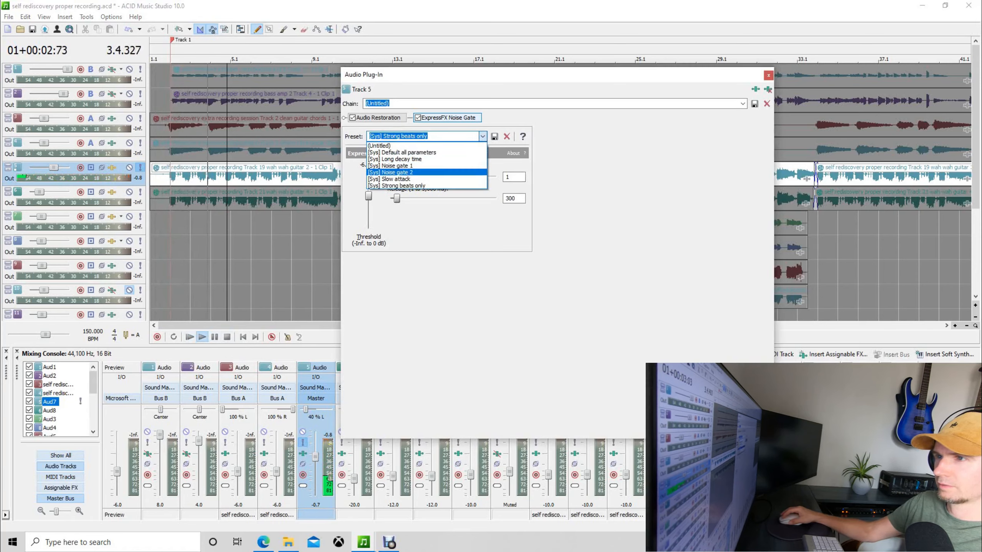
left_click(425, 179)
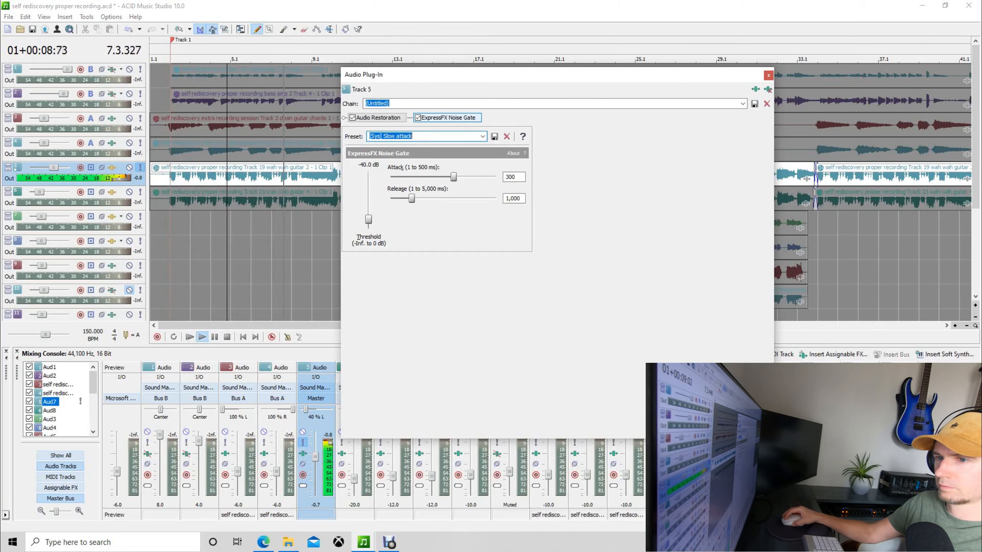
left_click(190, 336)
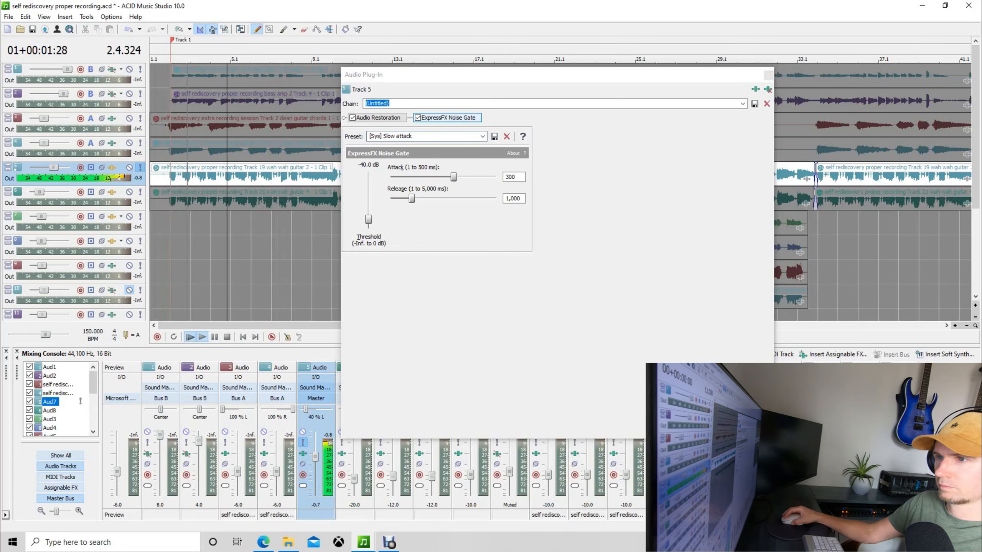
Try noise gate thresholds of -53.8 dB and -29.4 dB on track 5, replaying the track from the start with each.
left_click(189, 337)
left_click_drag(368, 219, 369, 221)
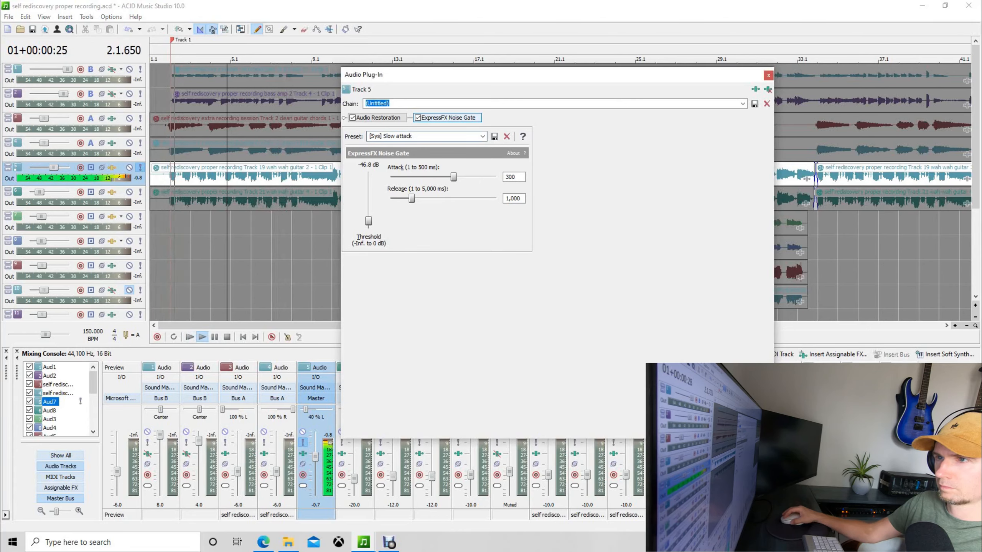
left_click(189, 337)
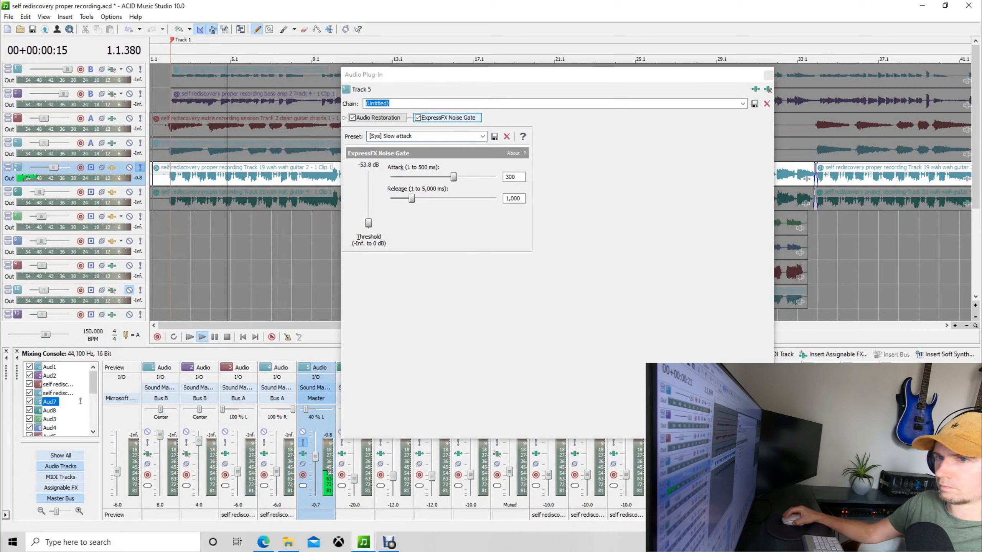
left_click(189, 336)
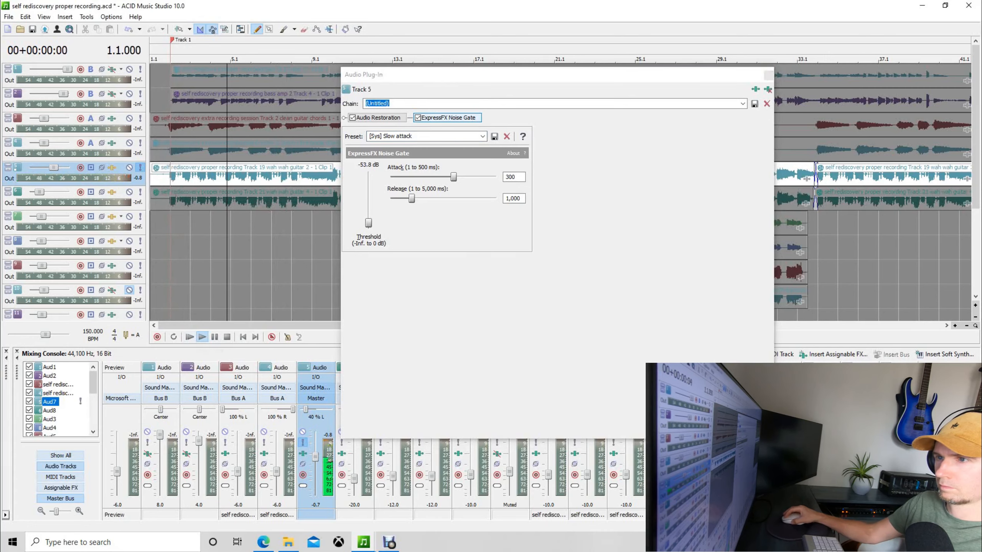
left_click_drag(368, 223, 368, 211)
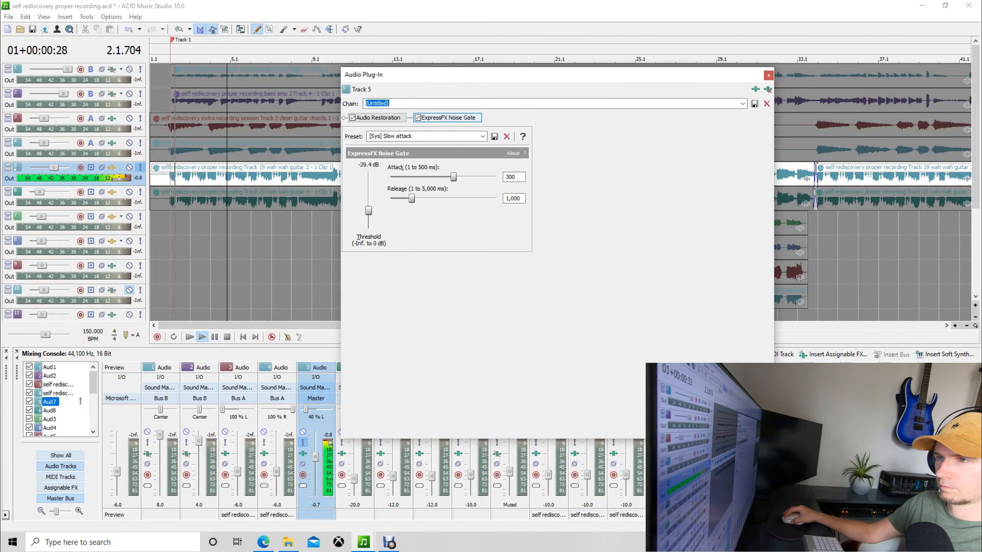
left_click(190, 336)
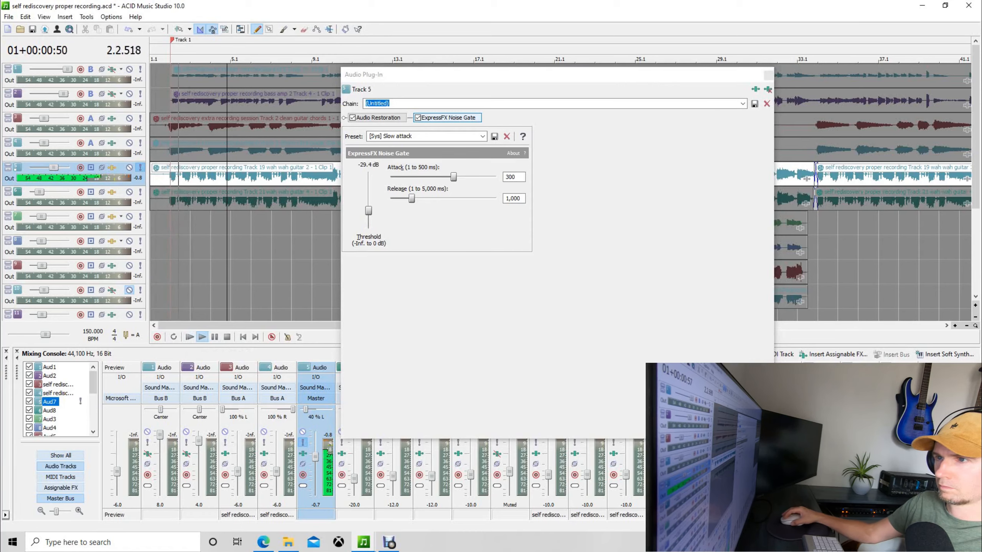
Set the noise gate's threshold to -39.2 dB and play track 5 from the start.
left_click_drag(368, 211, 369, 215)
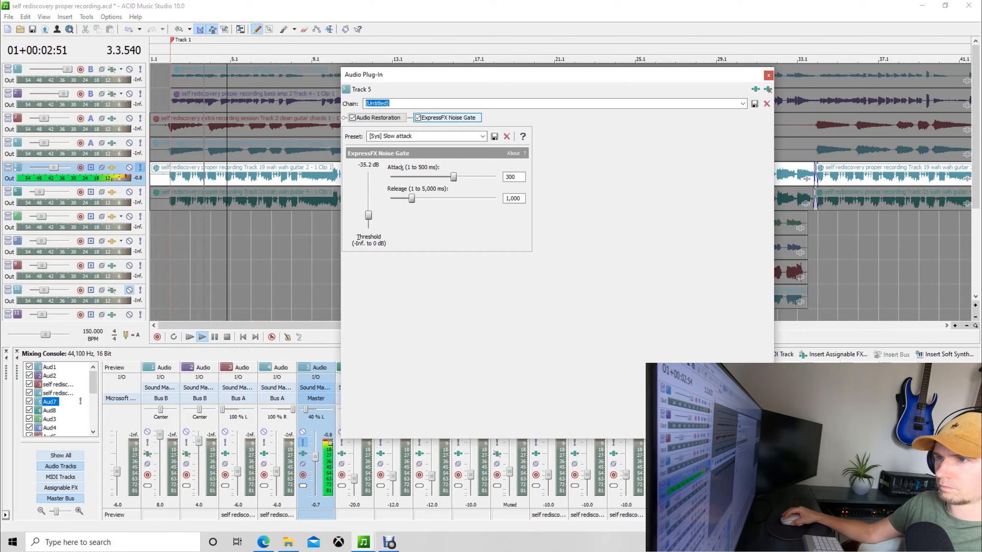
left_click(189, 336)
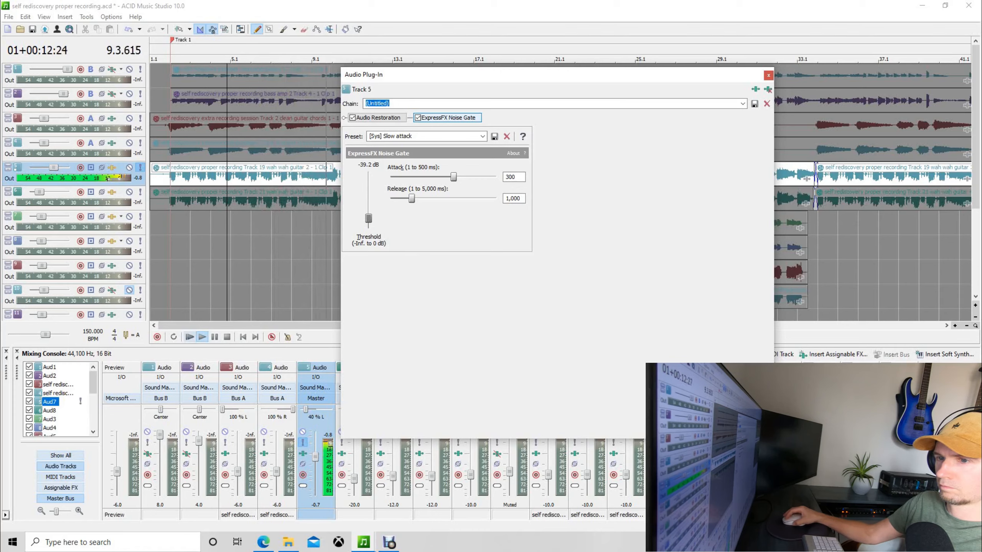
left_click(227, 337)
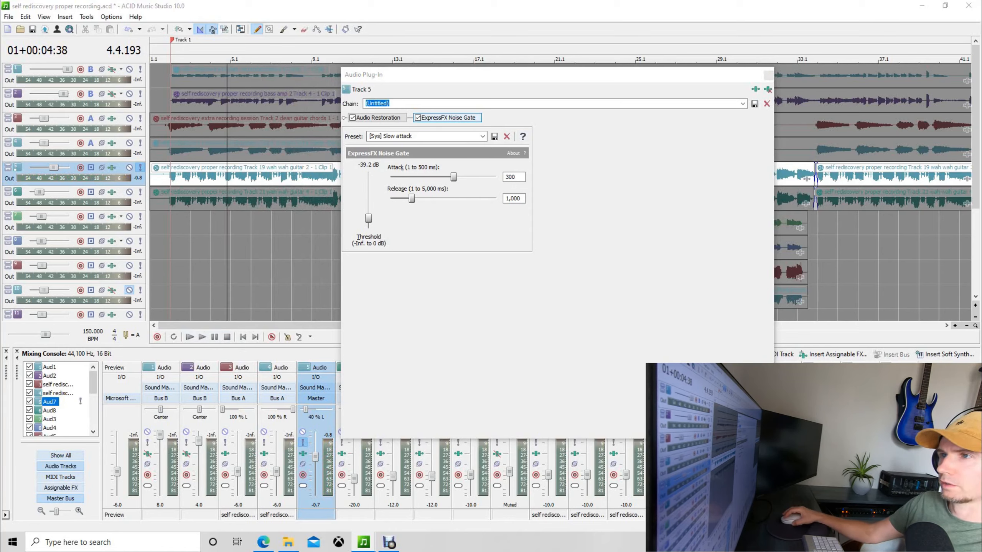
Move the ExpressFX Noise Gate ahead of Audio Restoration in track 5's chain and play the track's opening.
left_click_drag(447, 118, 363, 118)
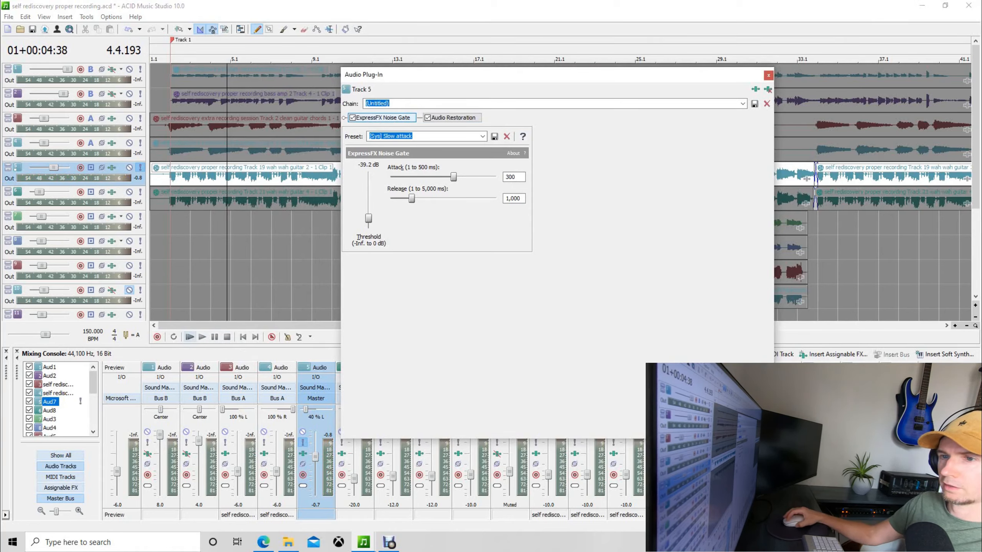
key("space")
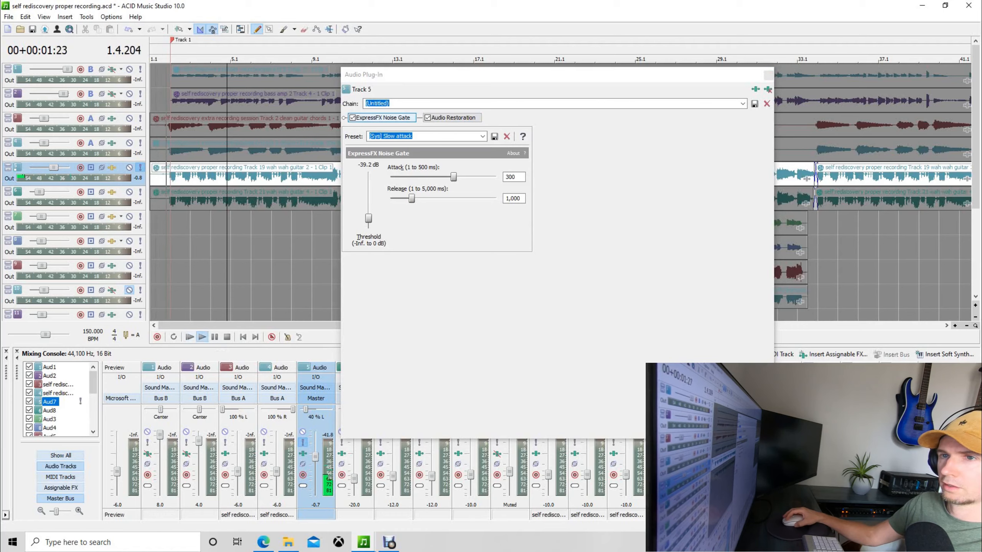
left_click(228, 337)
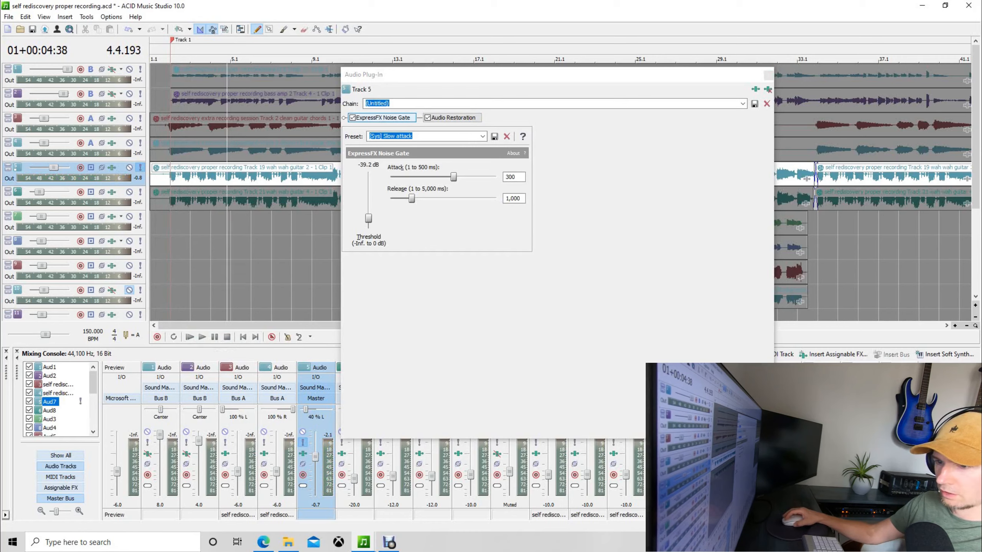
Set track 5's volume to -20 dB in the mixing console.
double_click(316, 504)
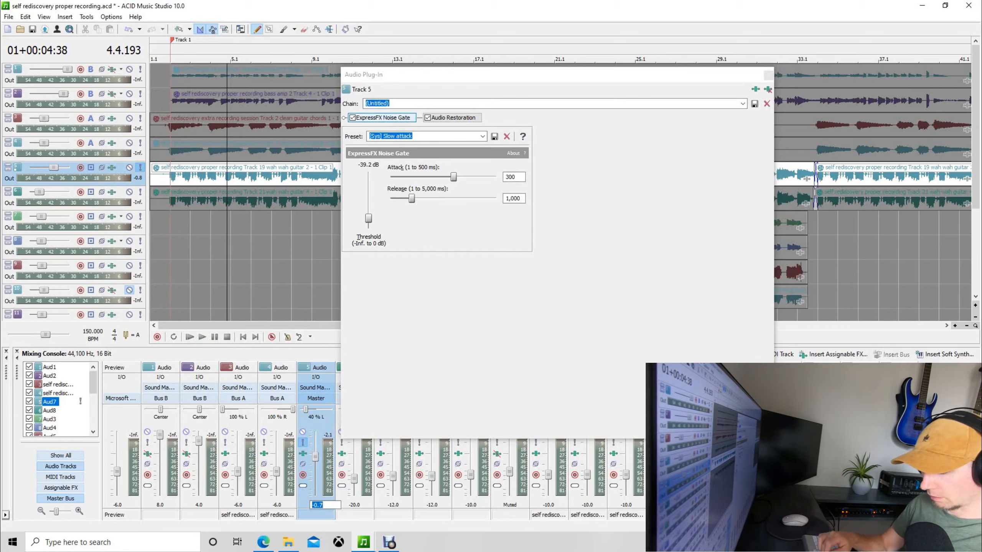
type("-2")
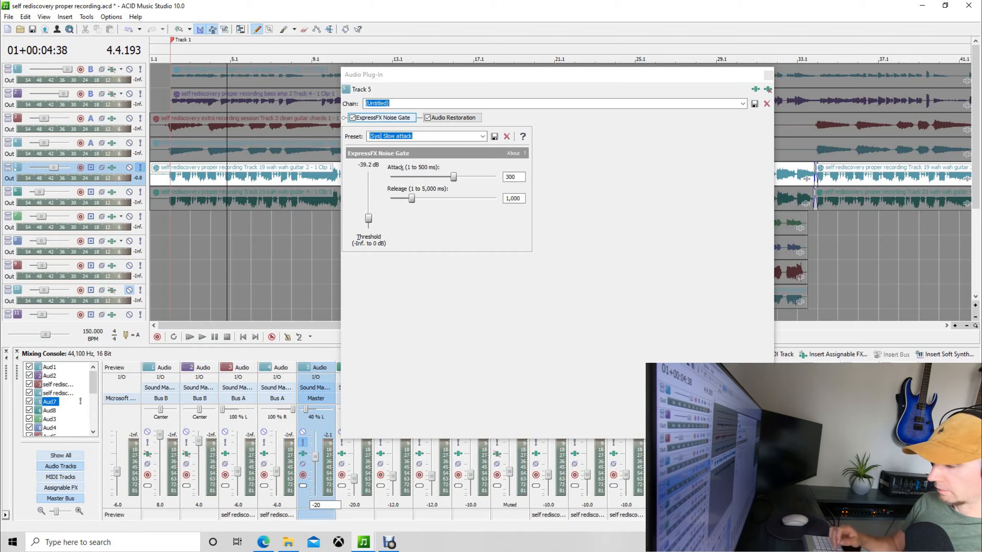
type("0")
key("Return")
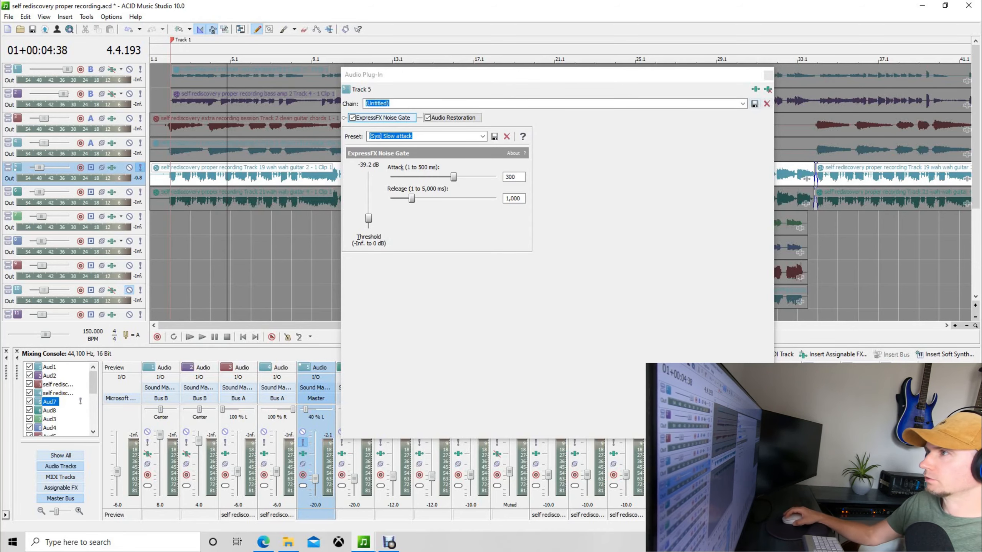
Add ReaEQ (ReaPlugs Edition) to the end of track 5's effects chain.
left_click(768, 90)
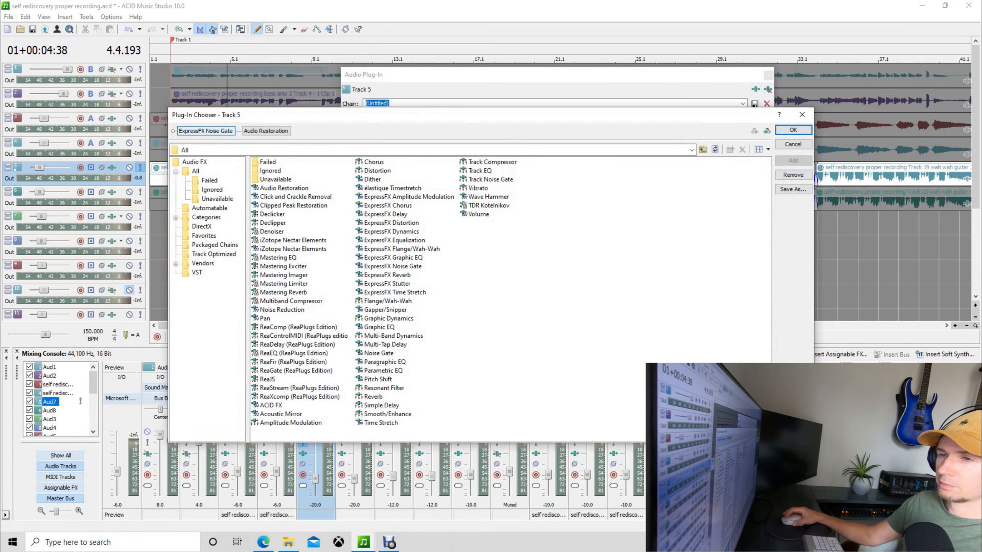
key("Escape")
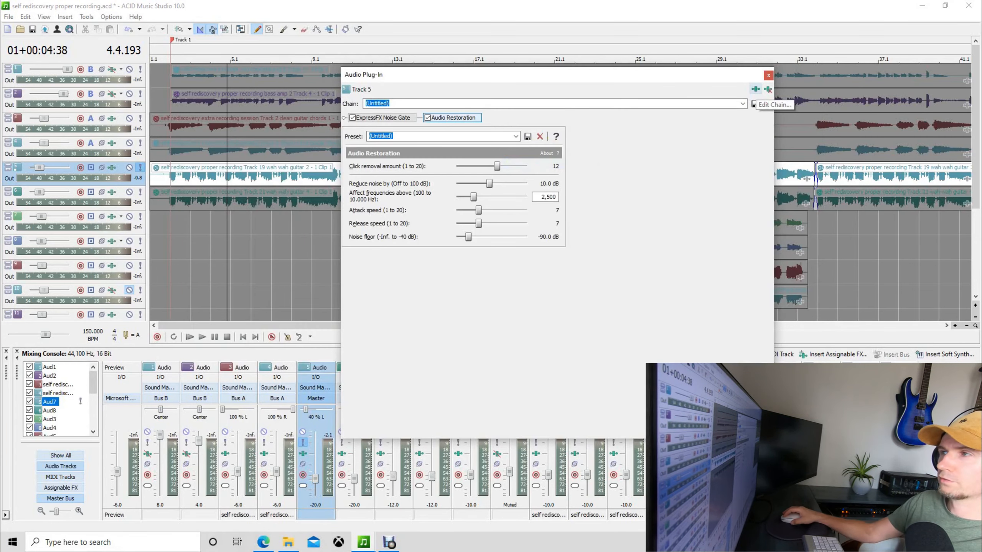
left_click(754, 103)
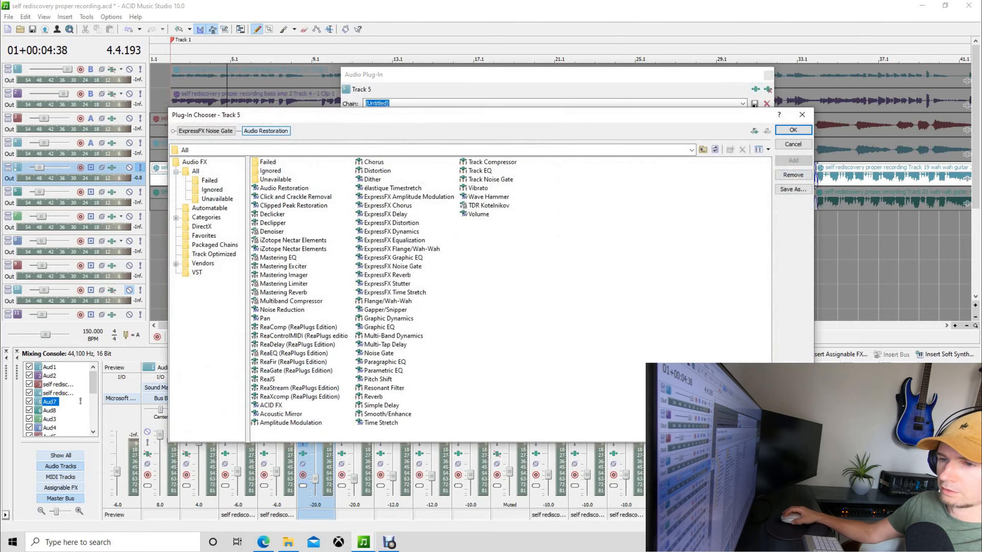
left_click(293, 354)
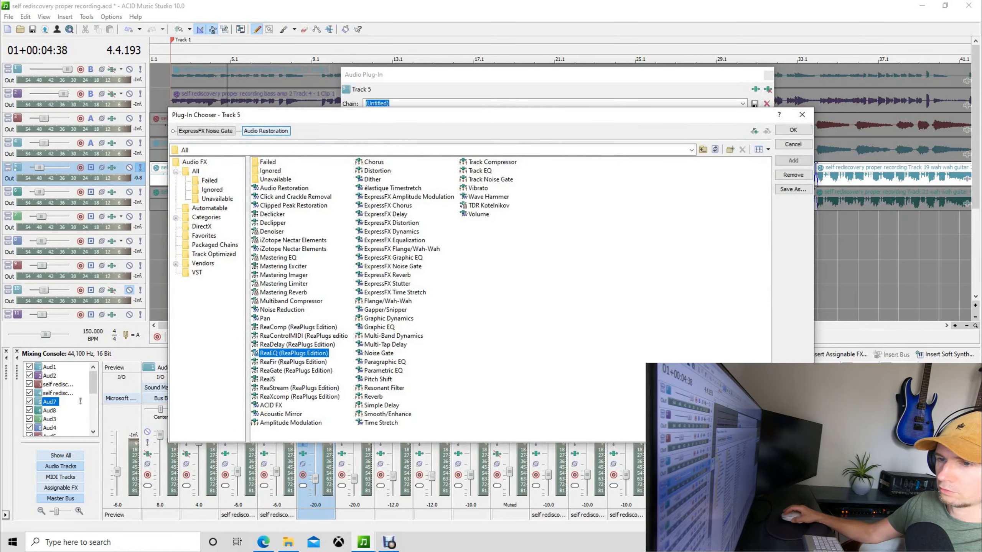
left_click(793, 160)
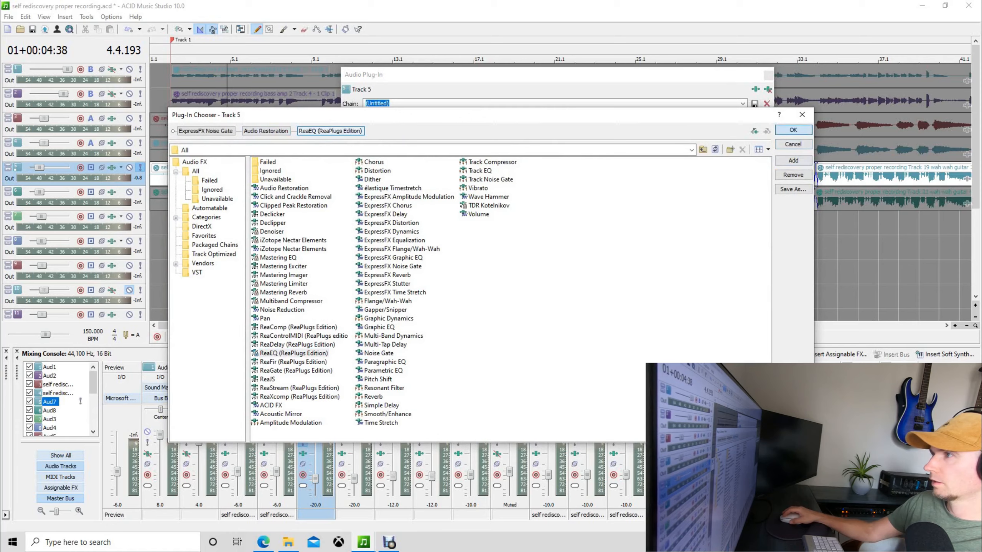
left_click(793, 129)
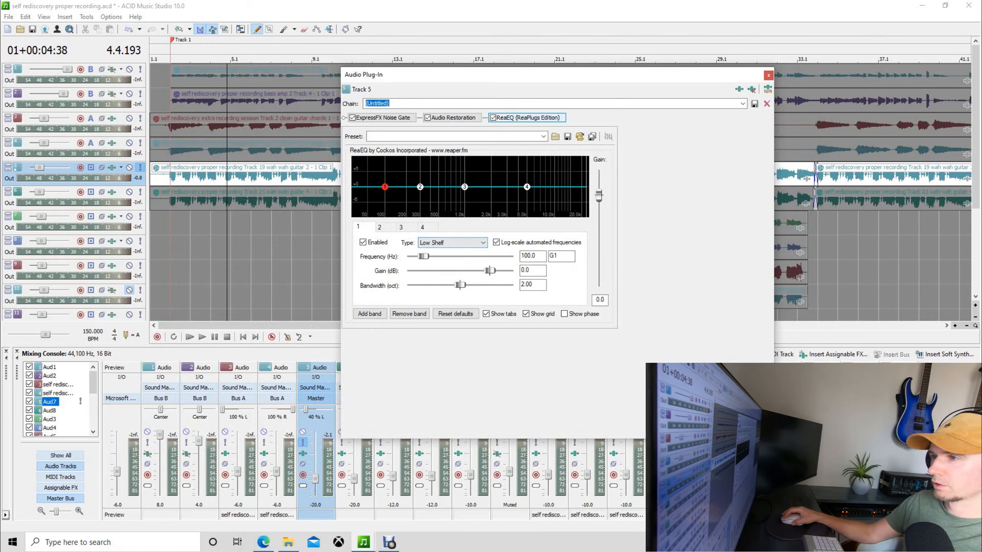
Change ReaEQ's band 1 to a High Pass filter and set its frequency to 80 Hz.
left_click(452, 243)
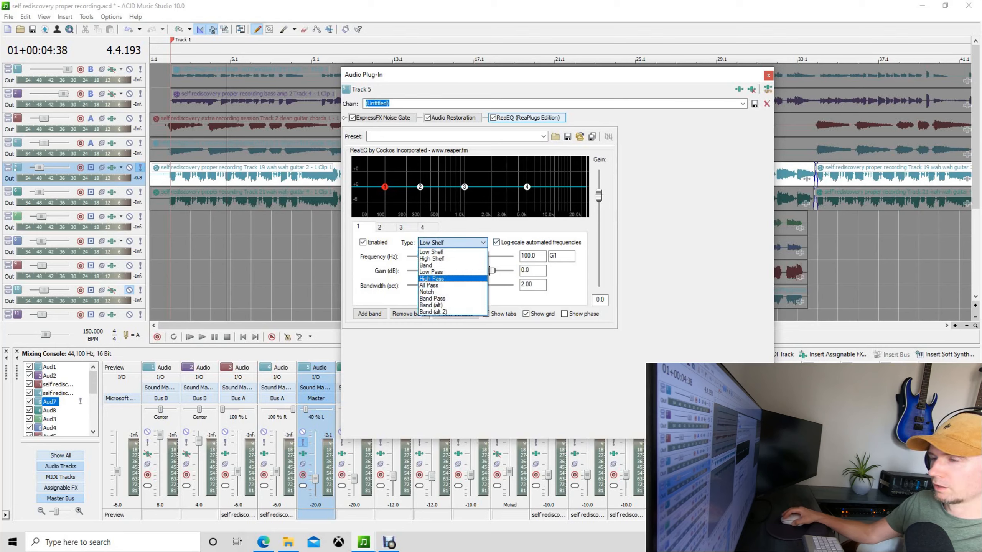
left_click(448, 279)
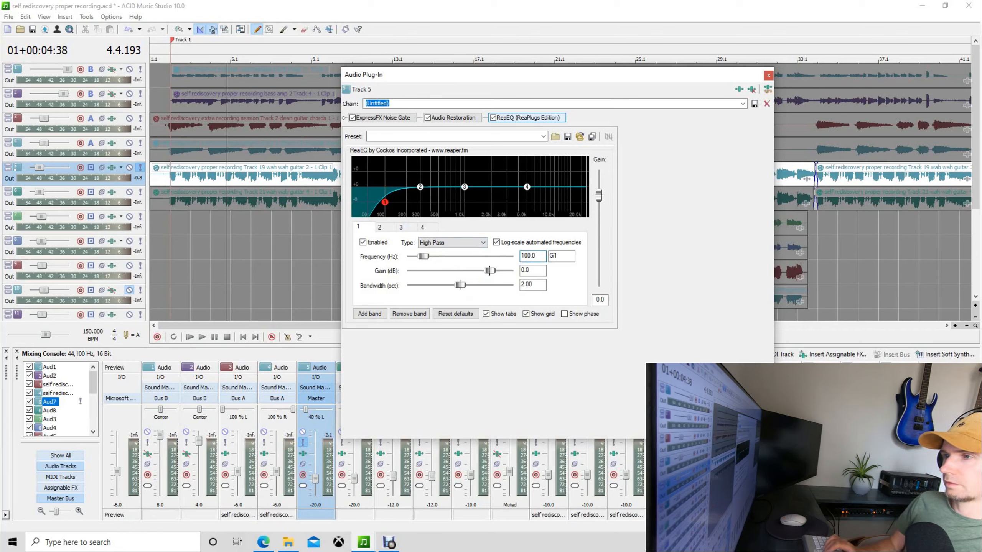
key("BackSpace")
key("BackSpace")
key("BackSpace")
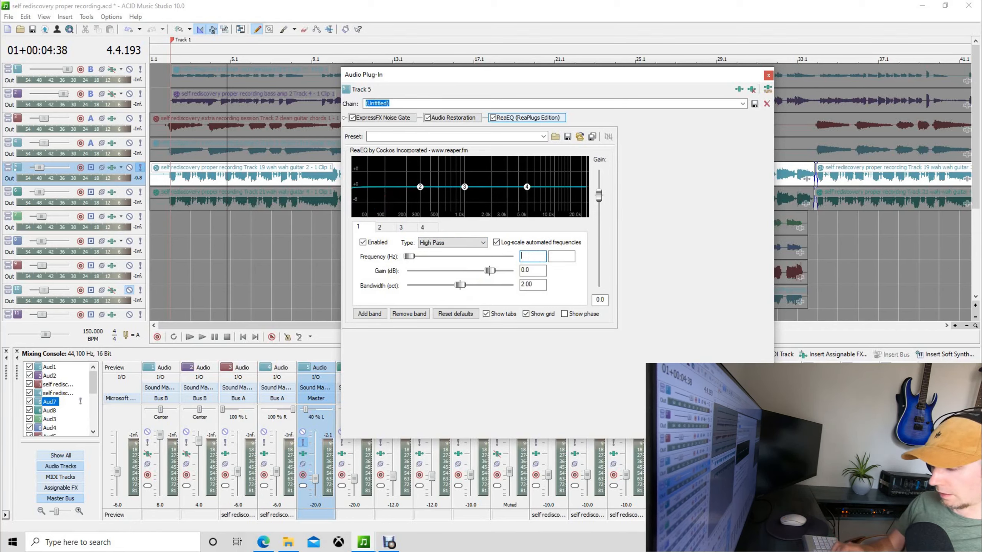
type("80")
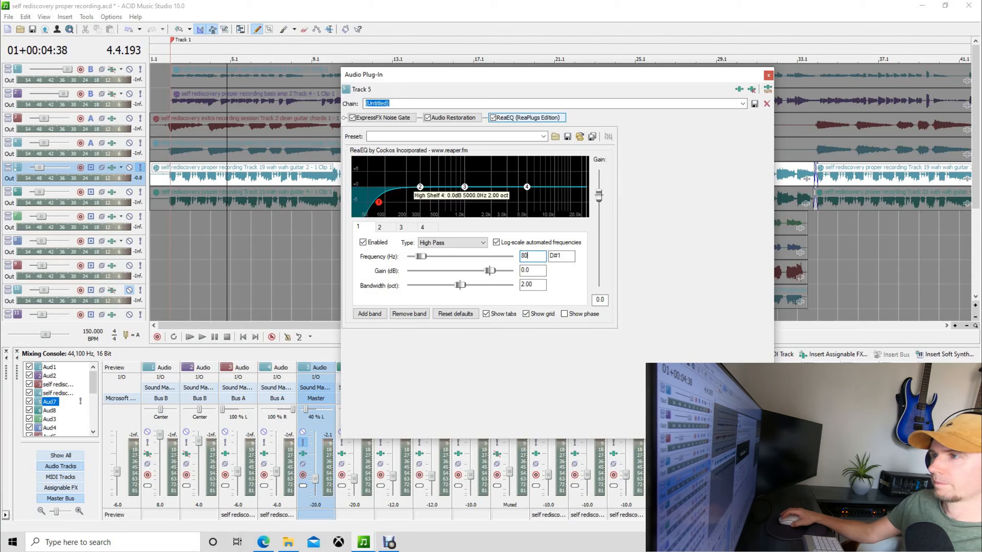
Change ReaEQ's band 4 to a Low Pass filter and set its frequency to 10000 Hz.
left_click(527, 187)
left_click(540, 256)
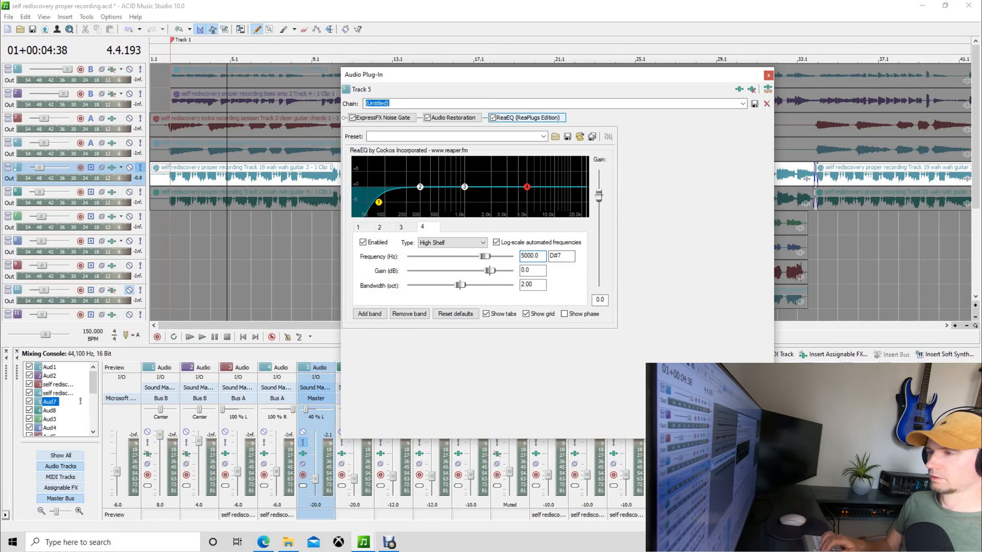
key("BackSpace")
key("BackSpace")
key("BackSpace")
key("BackSpace")
key("BackSpace")
key("BackSpace")
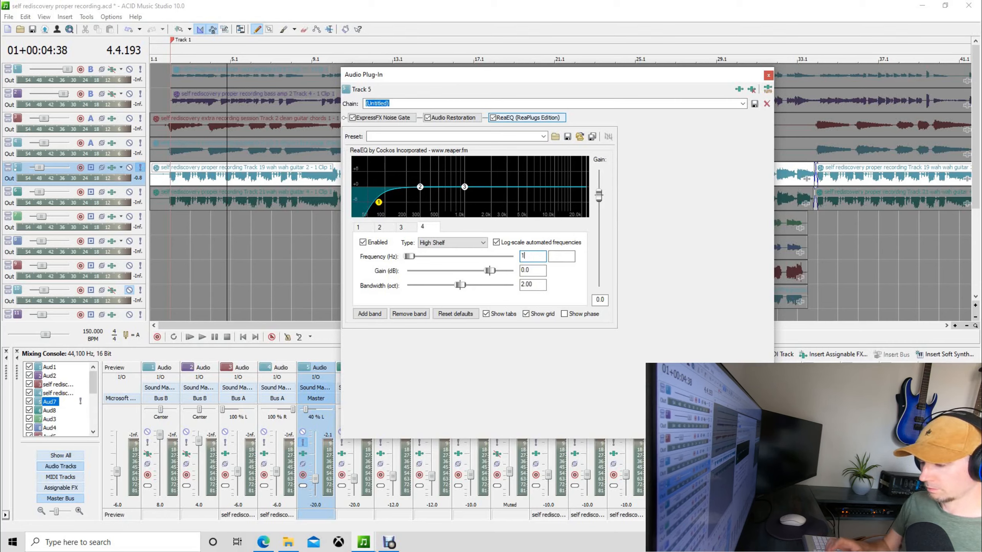
type("10")
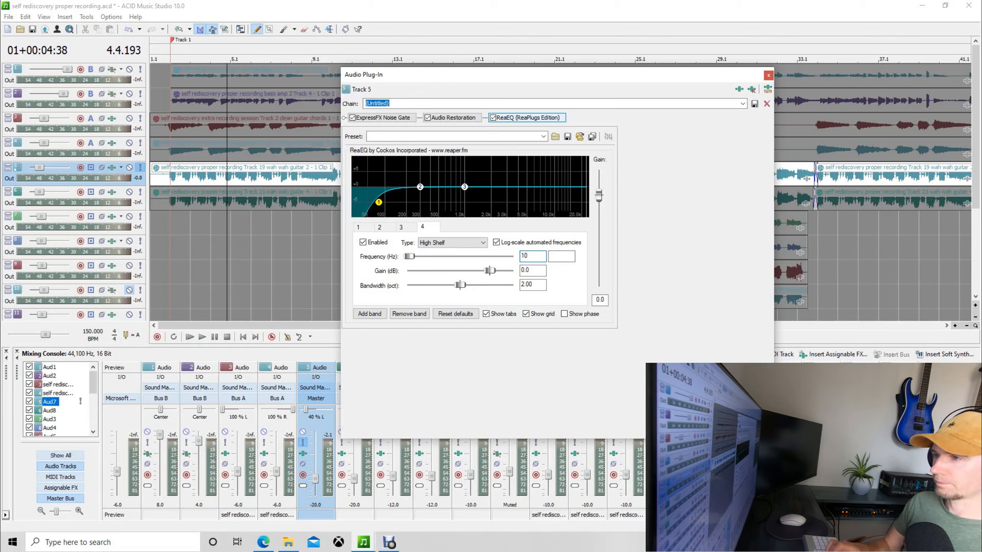
type("000")
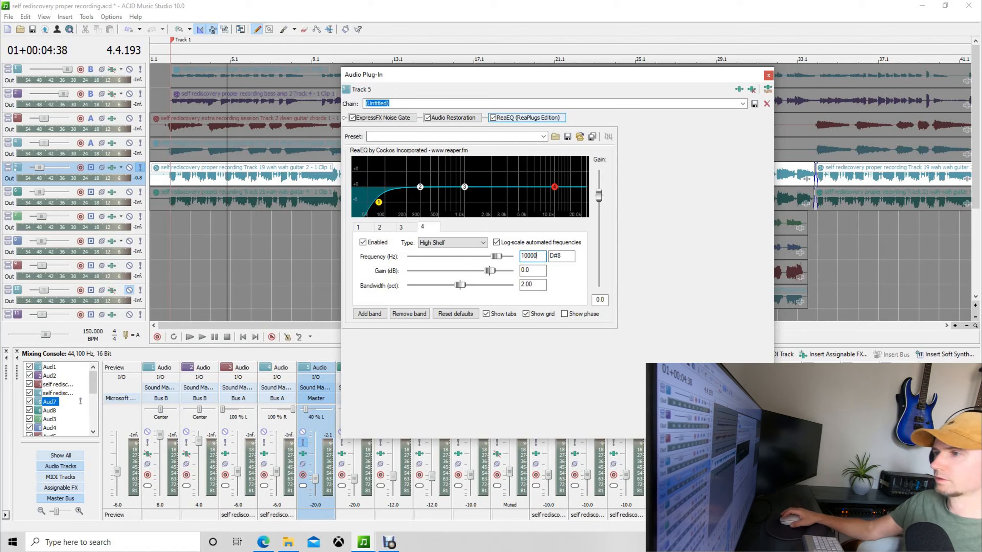
left_click(452, 242)
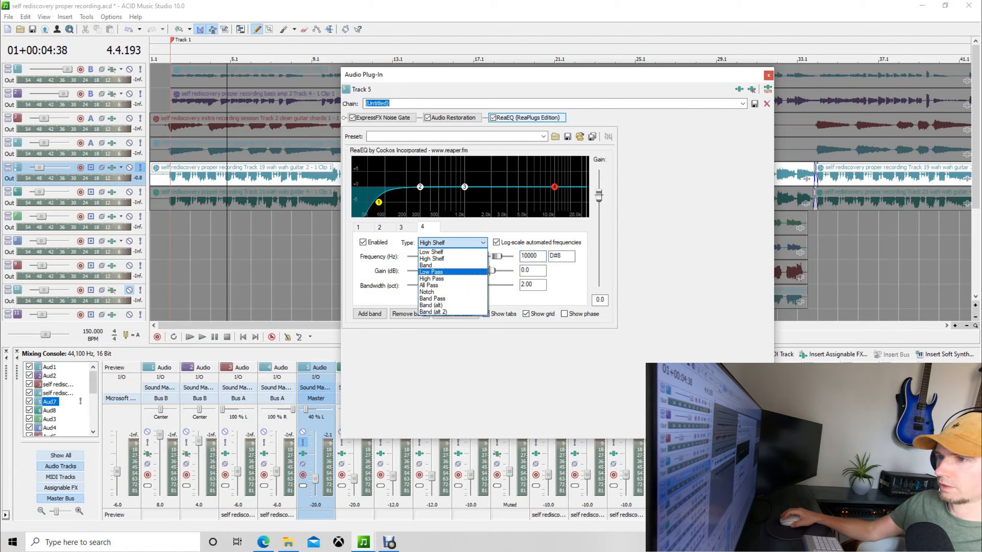
left_click(445, 272)
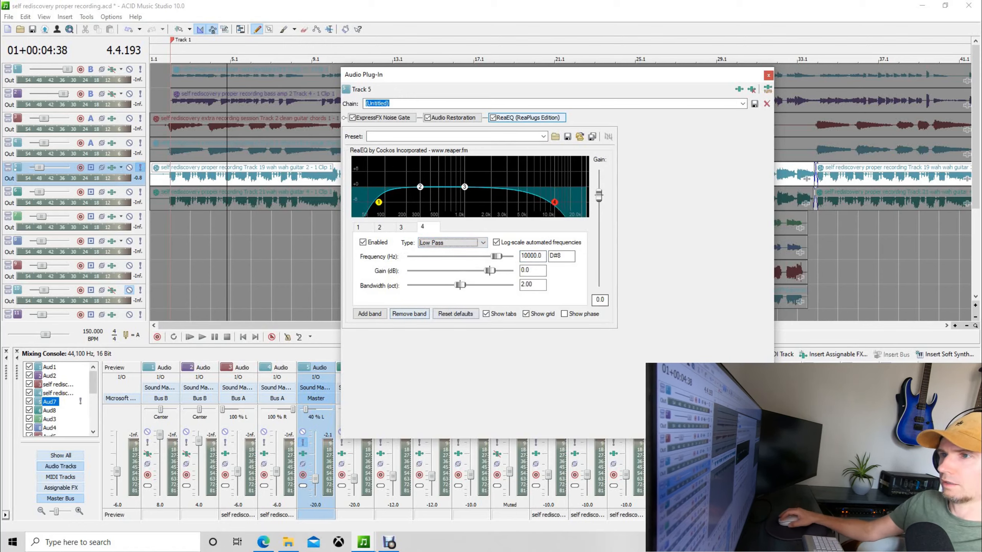
Play the soloed wah wah guitar track to hear it with the high-pass and low-pass filtering, then stop playback.
left_click(202, 337)
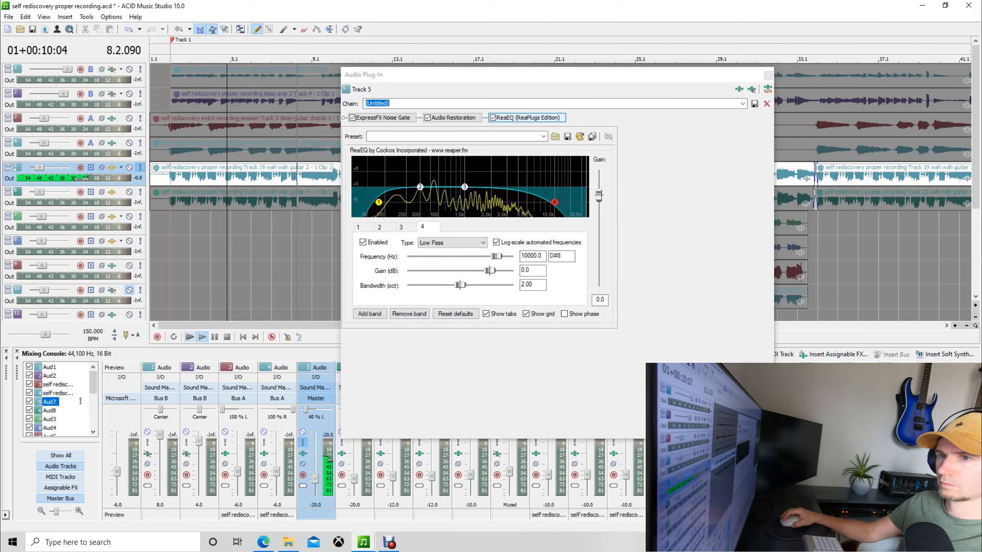
left_click(190, 336)
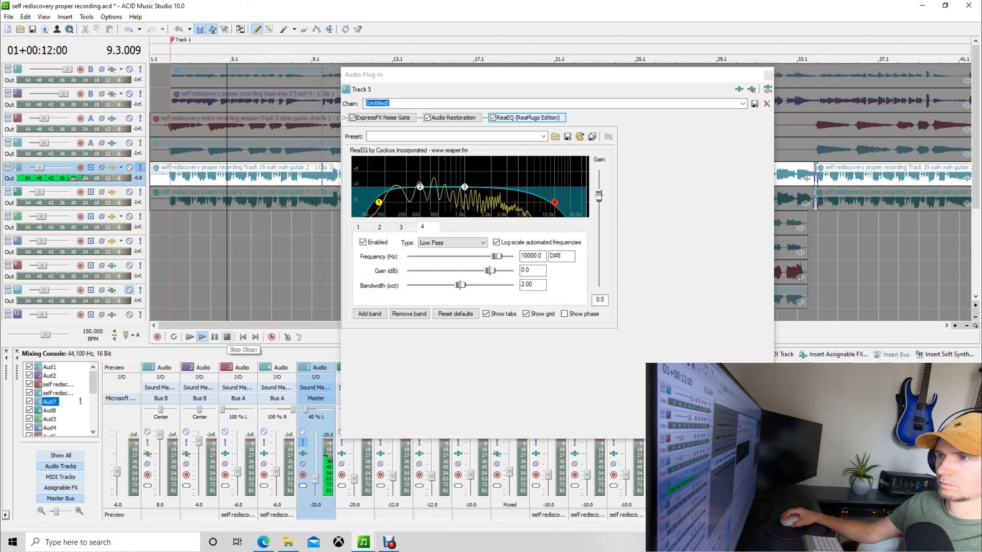
key("space")
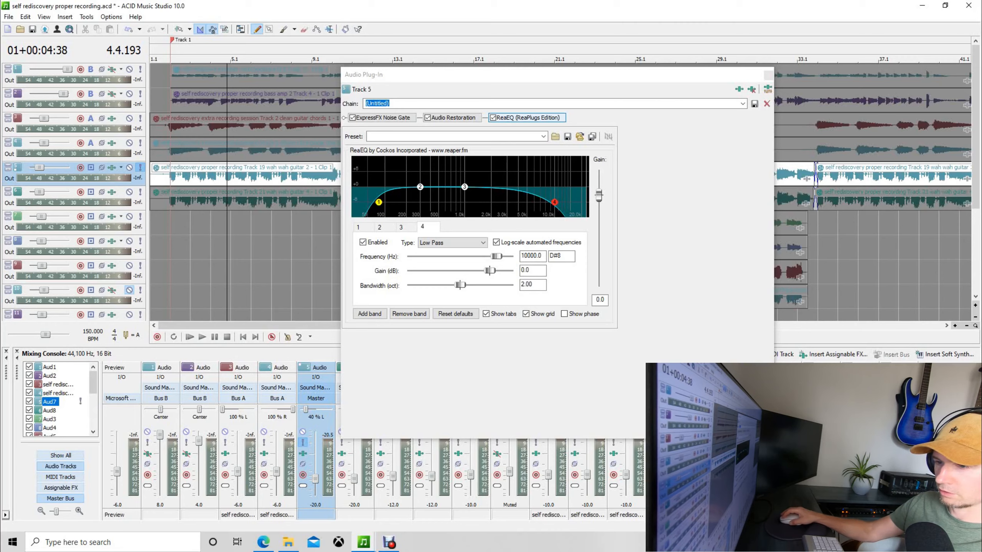
Set track 5's volume to -15 dB in the mixing console and play the track briefly to judge the level.
double_click(316, 505)
type("-1")
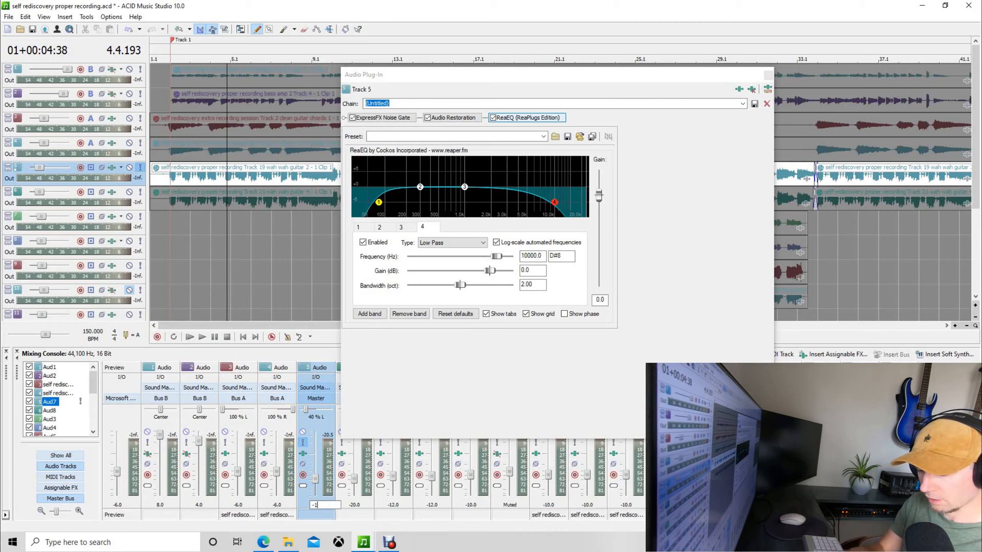
type("5")
key("Return")
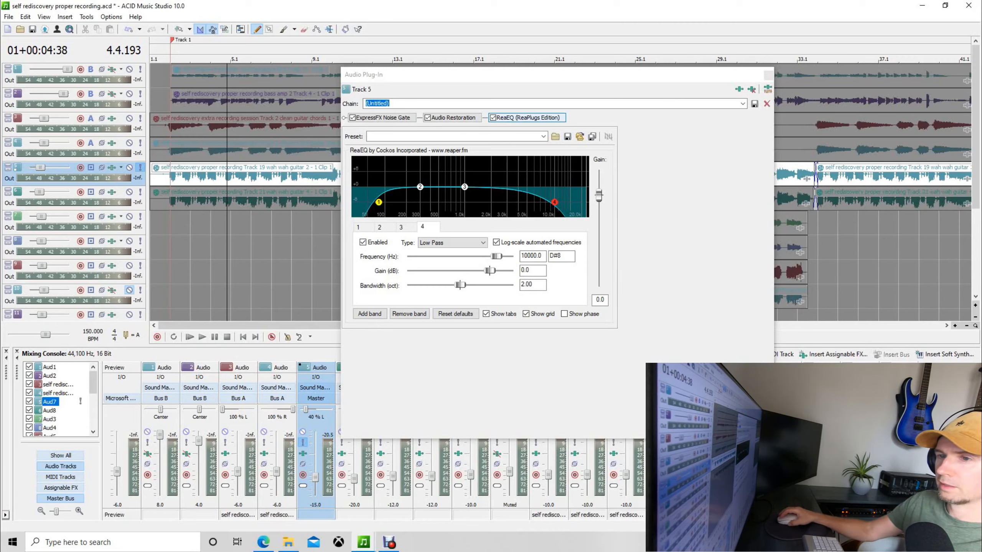
key("space")
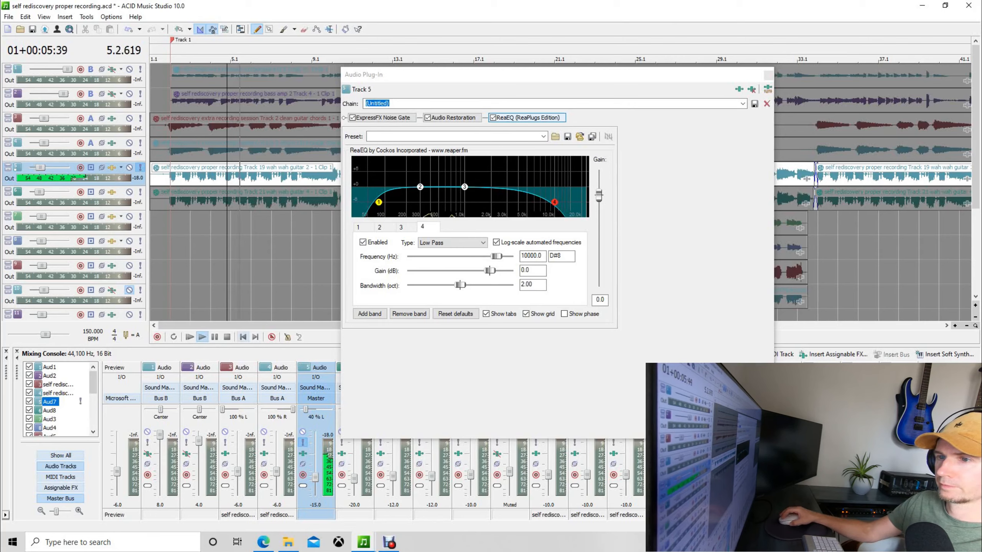
key("space")
Set track 5's volume to -10 dB in the mixing console and audition the new level.
double_click(319, 505)
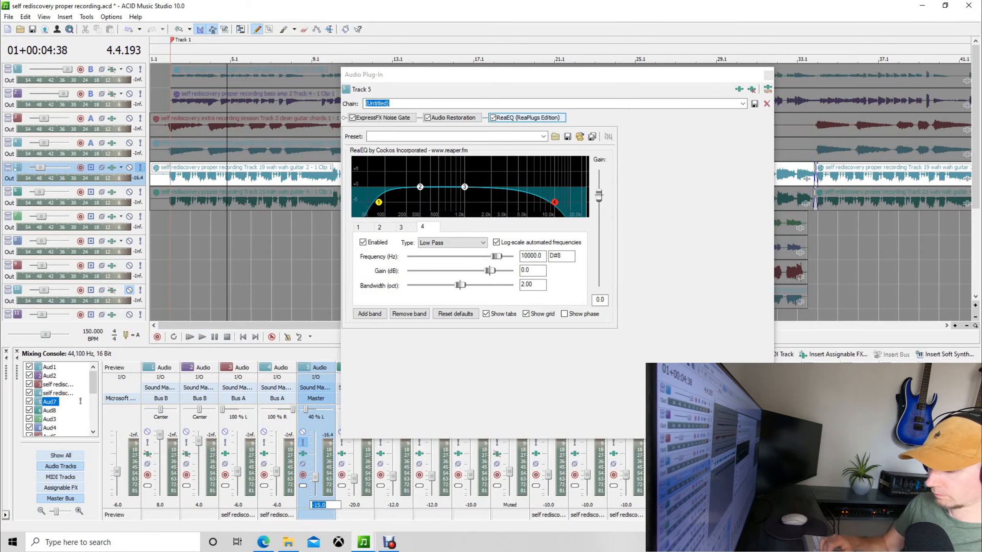
type("-10")
key("Return")
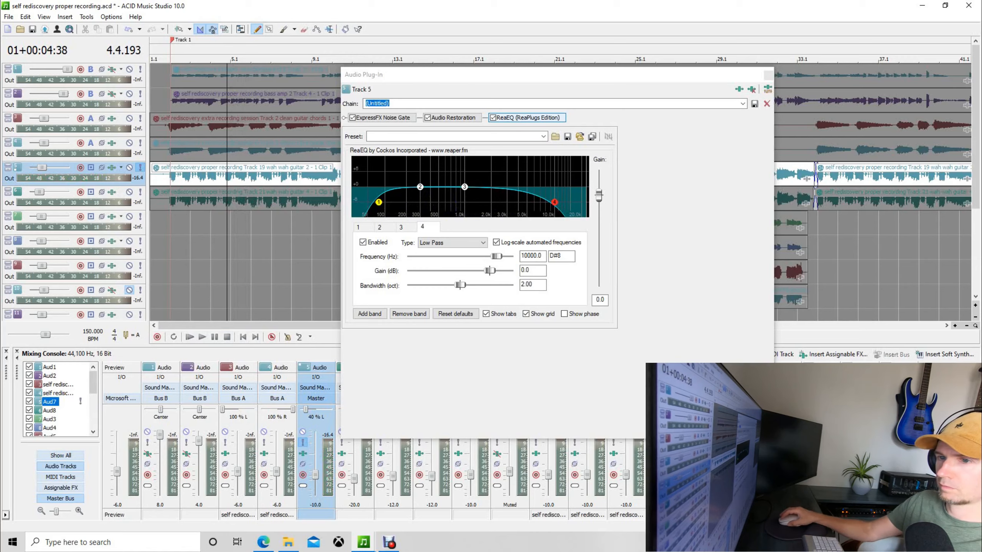
key("space")
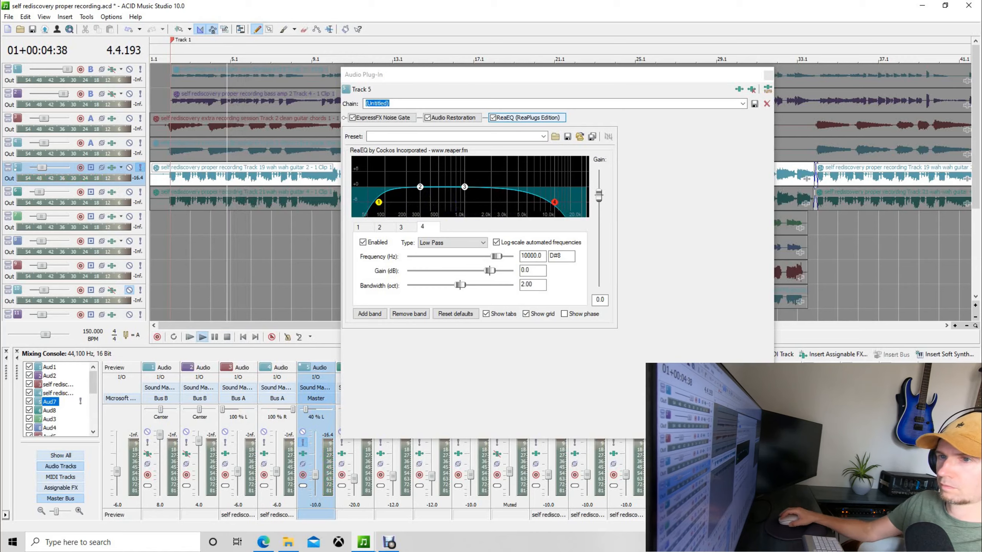
left_click(227, 337)
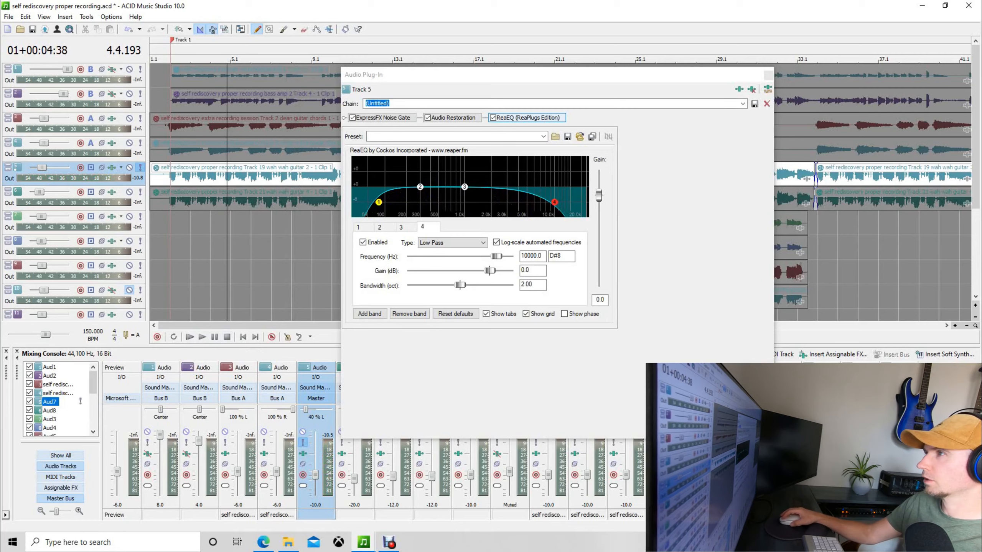
Add the Mastering EQ plug-in to the end of track 5's effects chain.
left_click(739, 90)
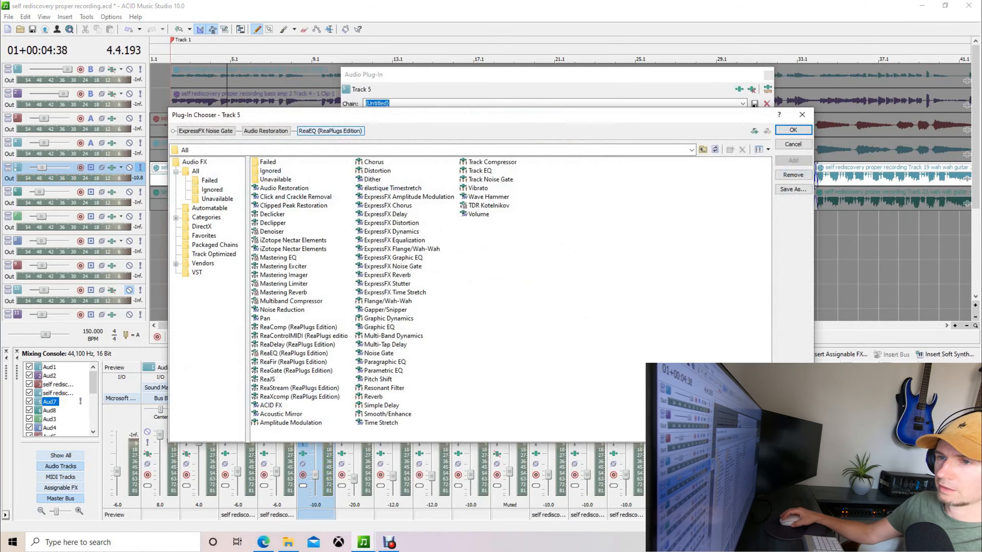
left_click(278, 257)
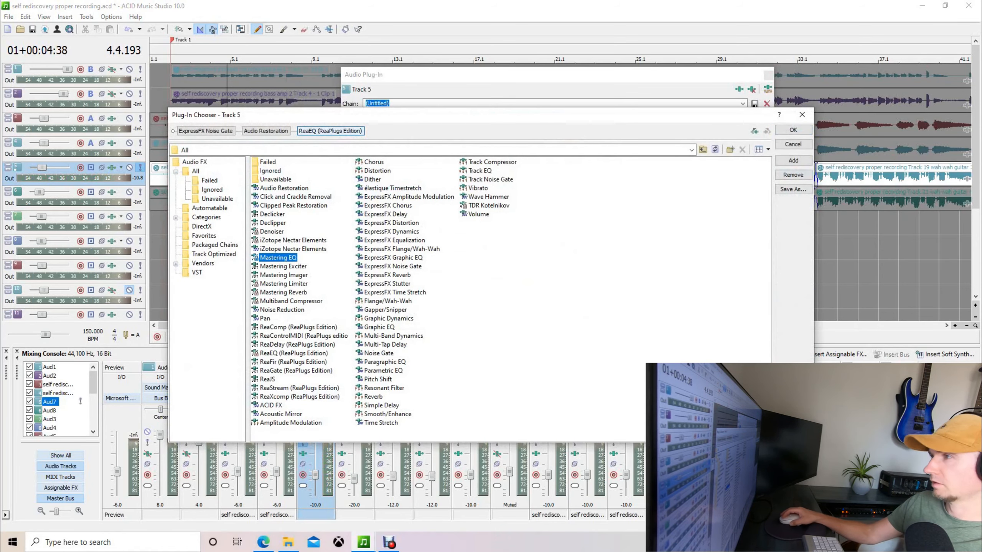
left_click(792, 160)
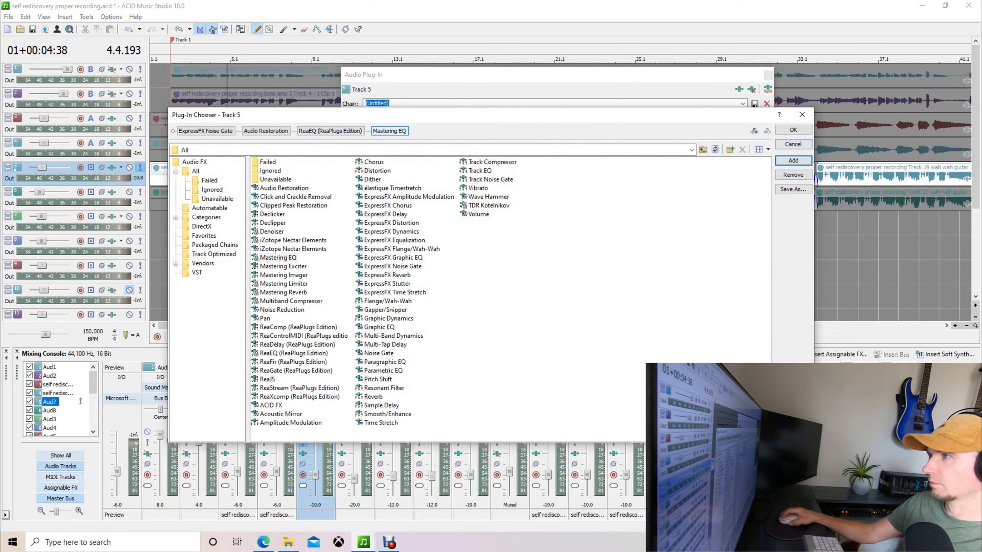
left_click(793, 130)
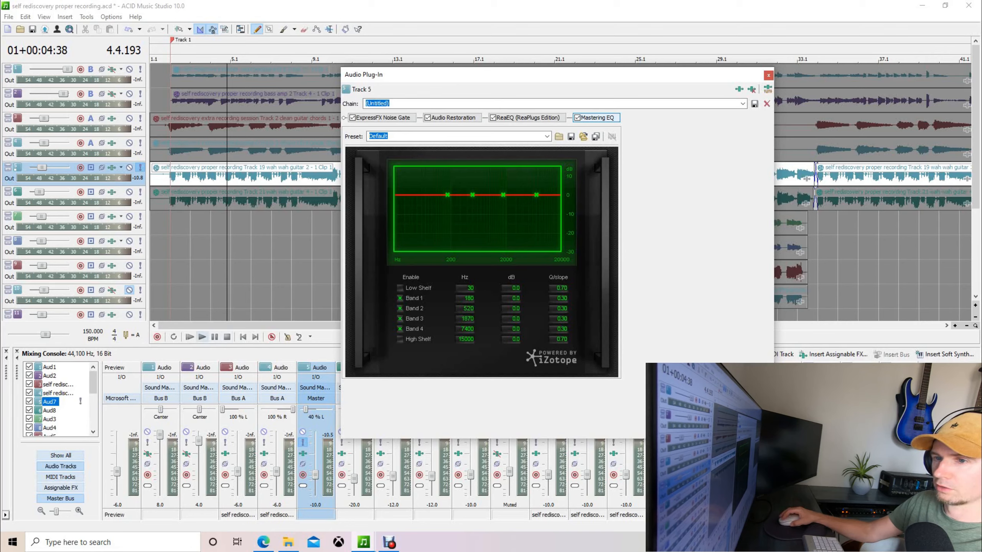
During playback, sweep the Mastering EQ's band 1 as a narrow 15 dB boost with Q 12 and park it at 140 Hz.
key("space")
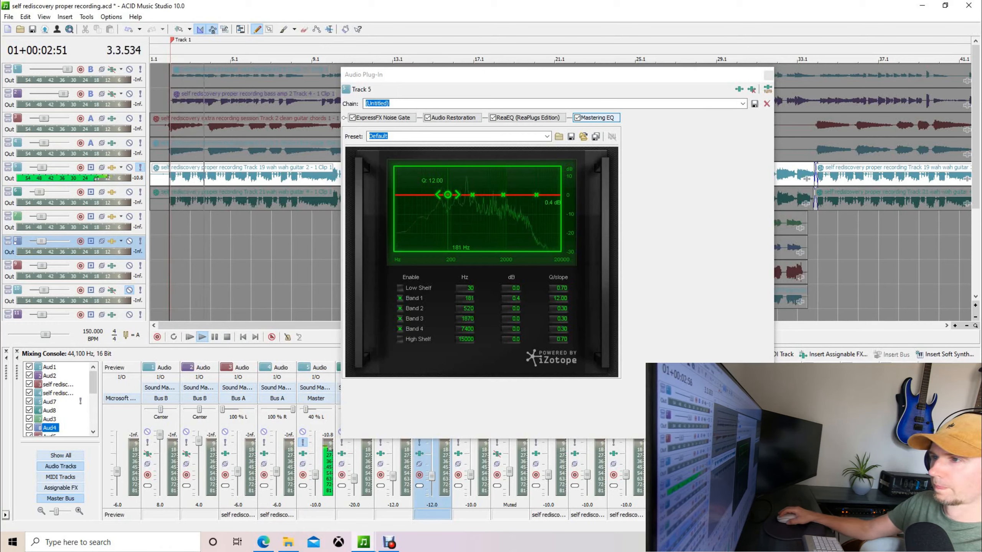
left_click_drag(447, 194, 444, 169)
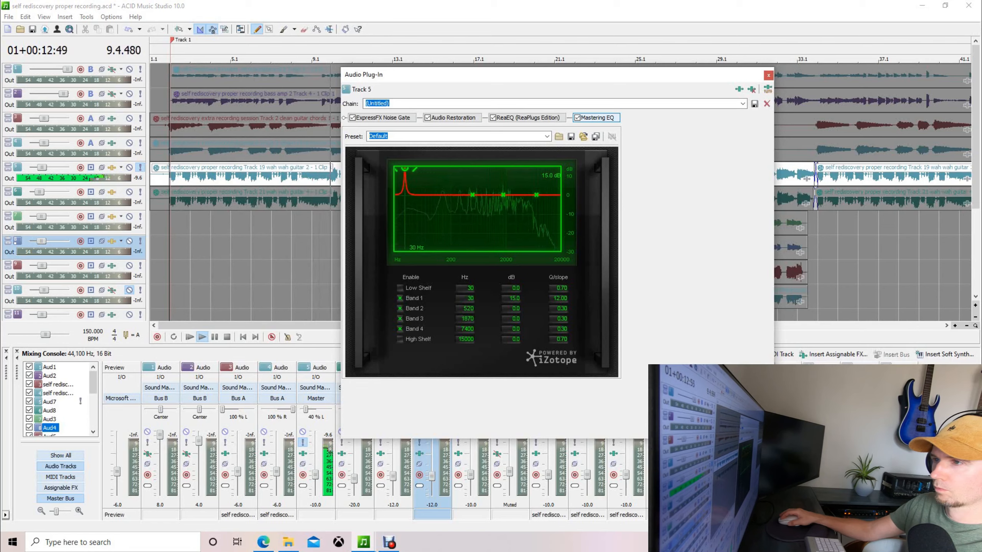
left_click_drag(404, 169, 422, 169)
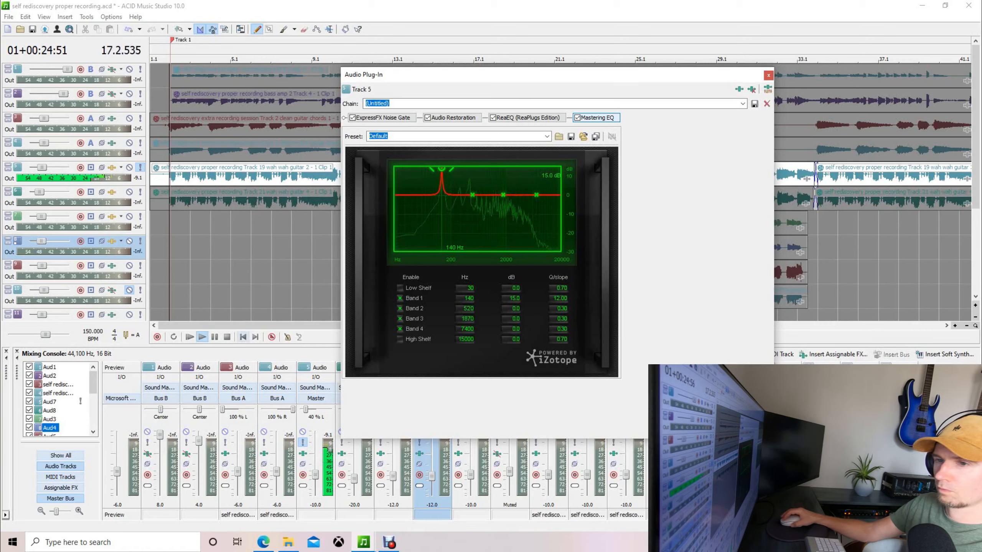
left_click(227, 336)
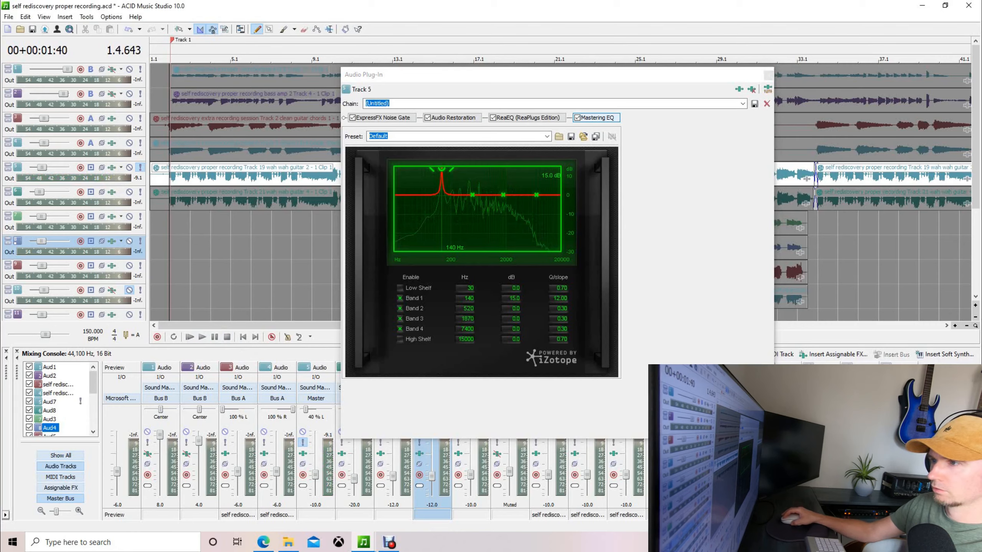
Set the Mastering EQ's band 1 gain to -15 dB and play the track to hear the cut.
left_click(511, 298)
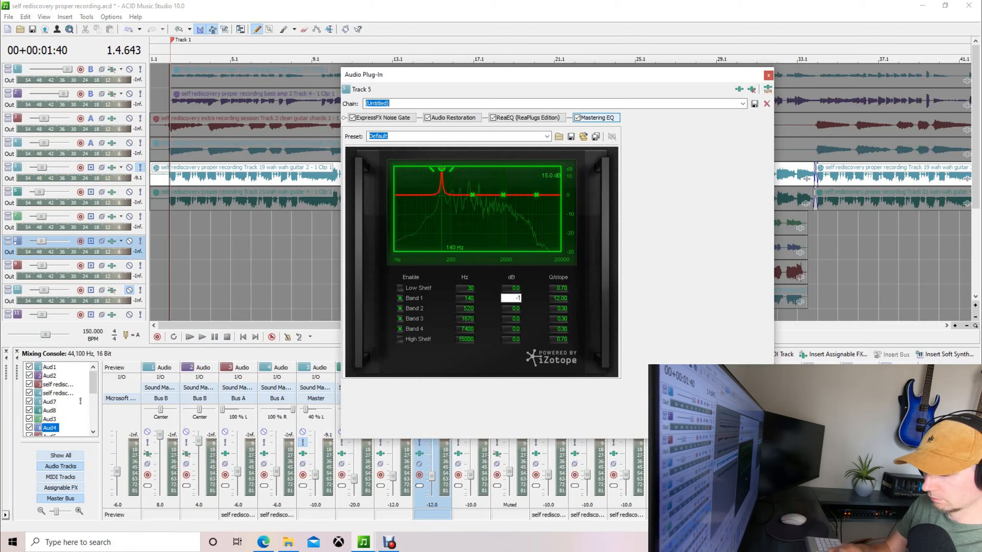
type("-15")
key("Return")
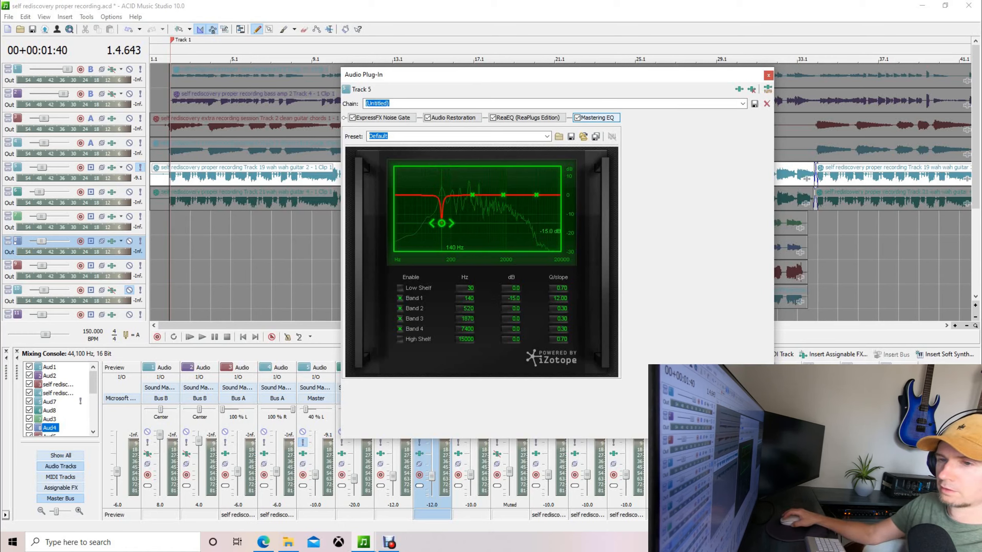
left_click(202, 337)
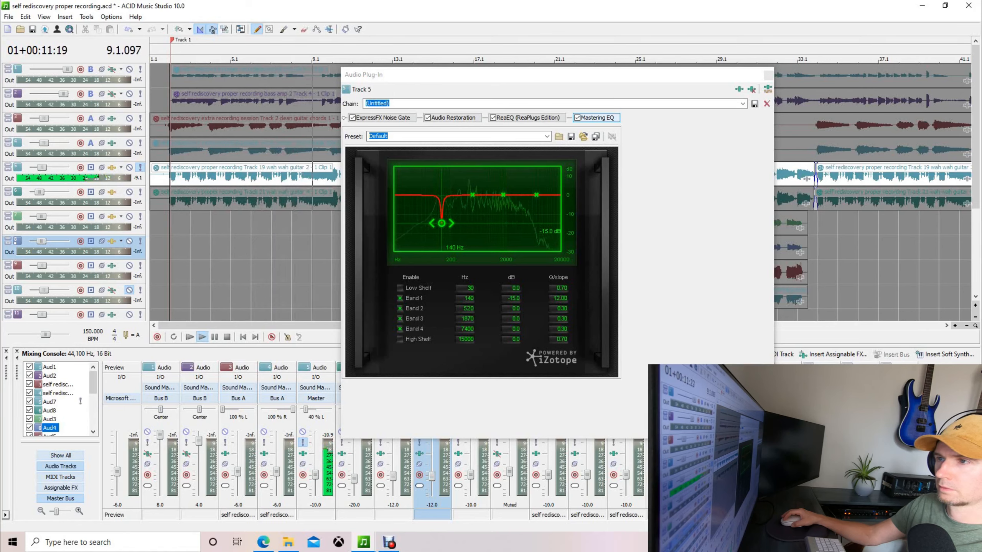
key("space")
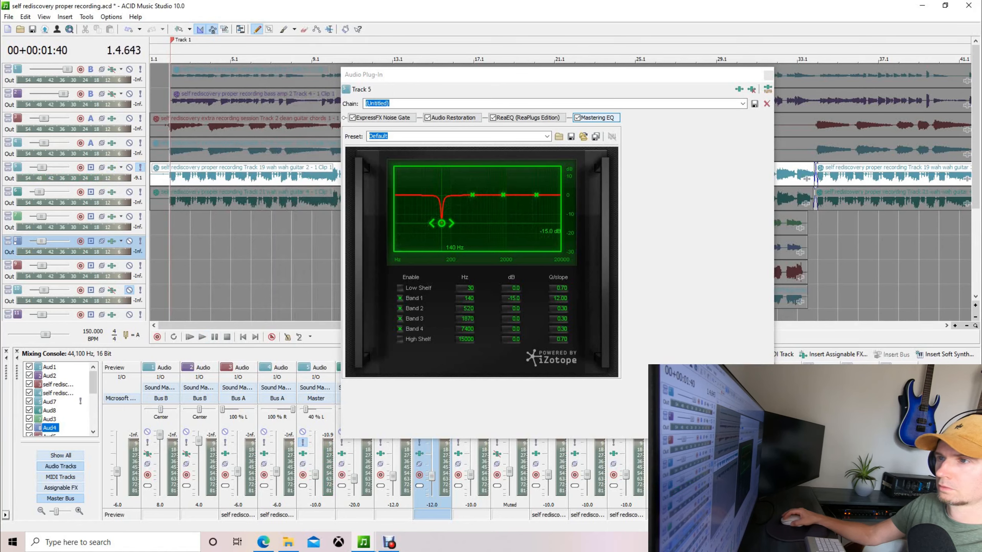
Sweep the Mastering EQ's band 2 during playback as a narrow 15 dB boost with Q 12, settling at 2210 Hz.
left_click(477, 220)
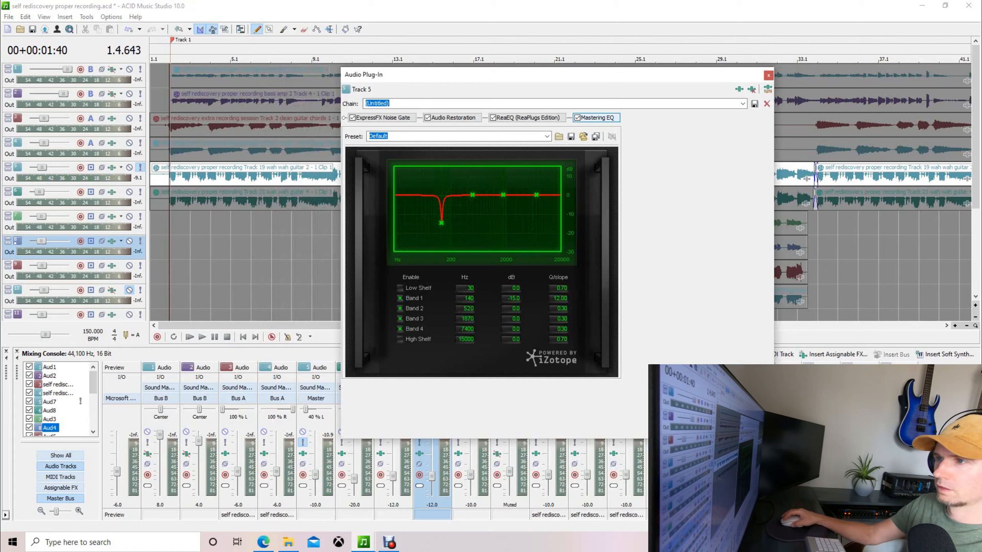
left_click_drag(446, 195, 451, 169)
left_click(202, 337)
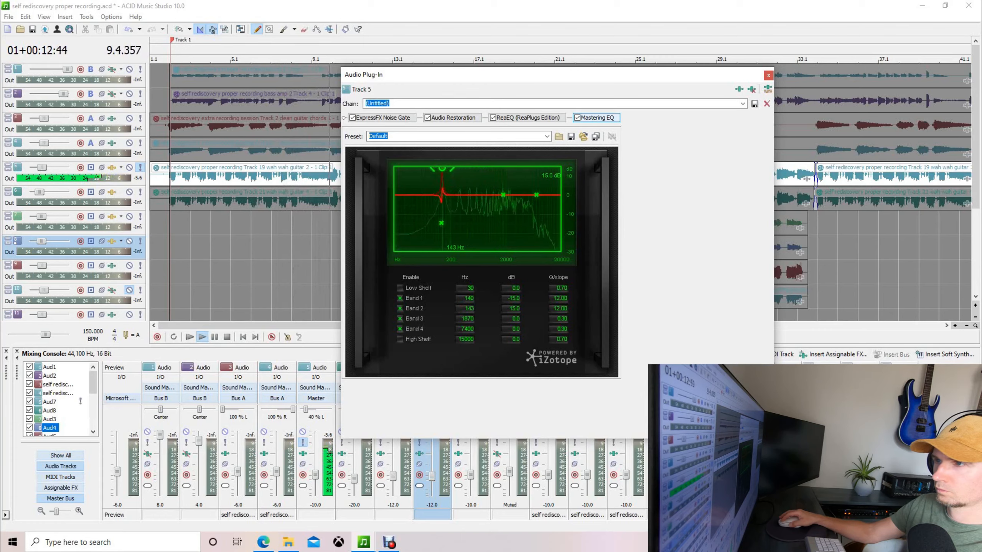
left_click_drag(446, 169, 459, 169)
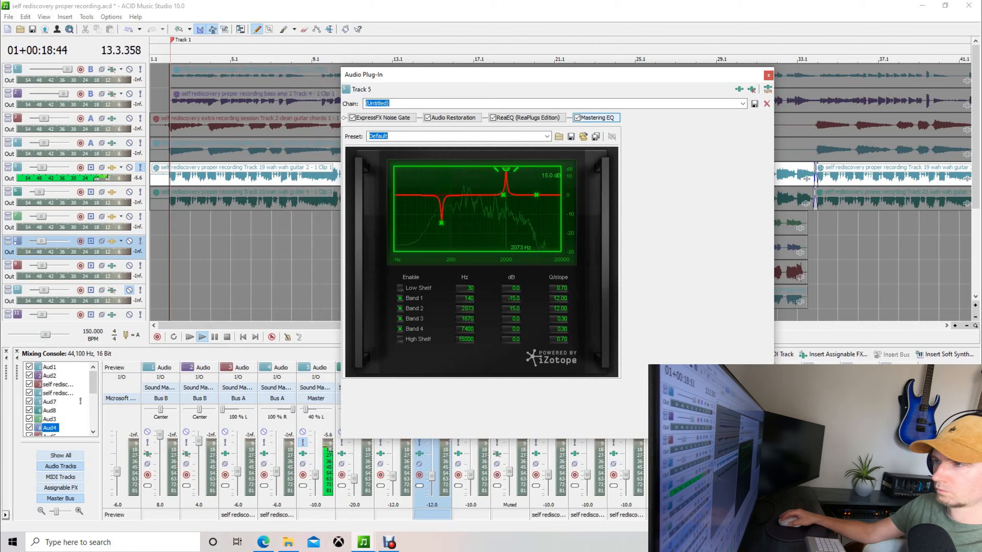
left_click_drag(528, 169, 510, 169)
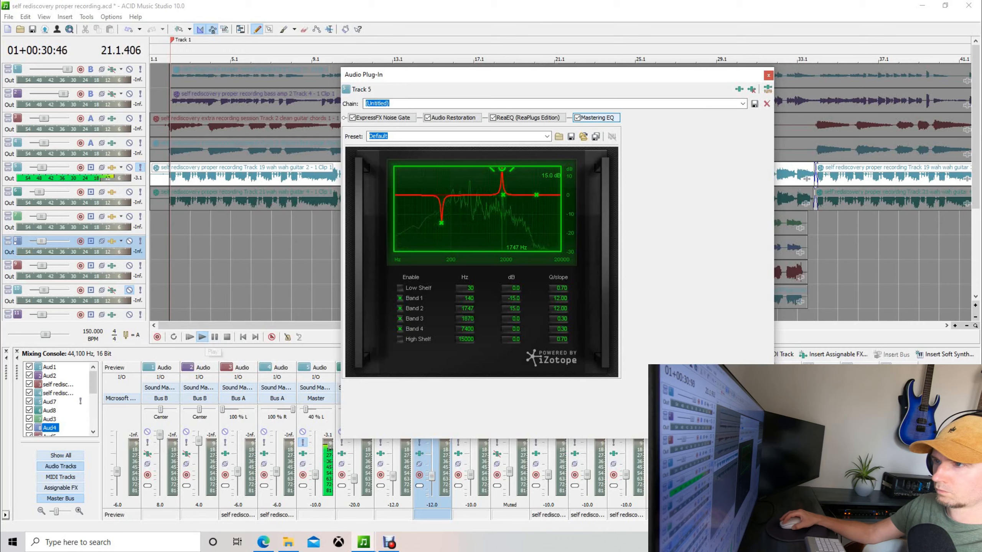
left_click(202, 337)
mouse_move(501, 169)
left_mouse_down()
mouse_move(458, 169)
mouse_move(559, 169)
mouse_move(508, 169)
left_mouse_up()
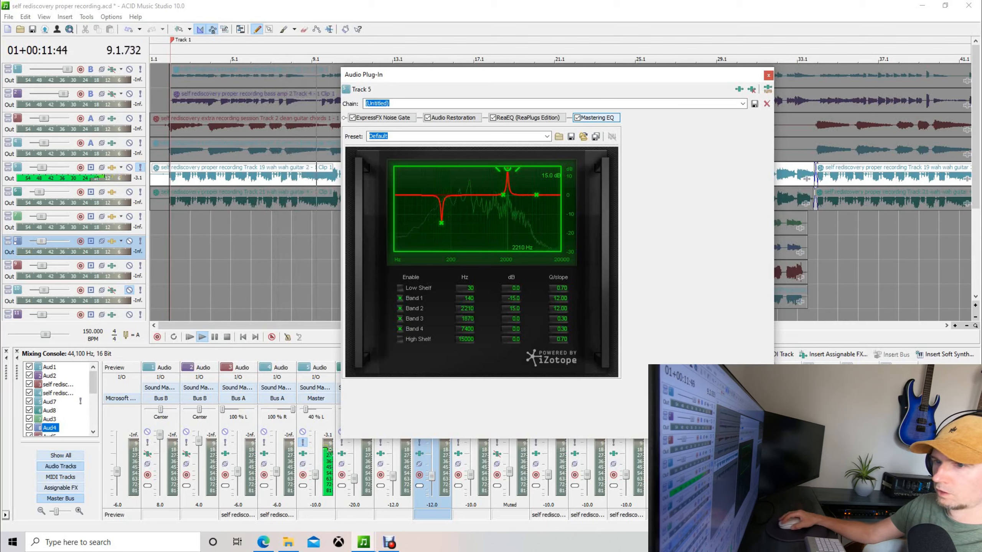
left_click(227, 337)
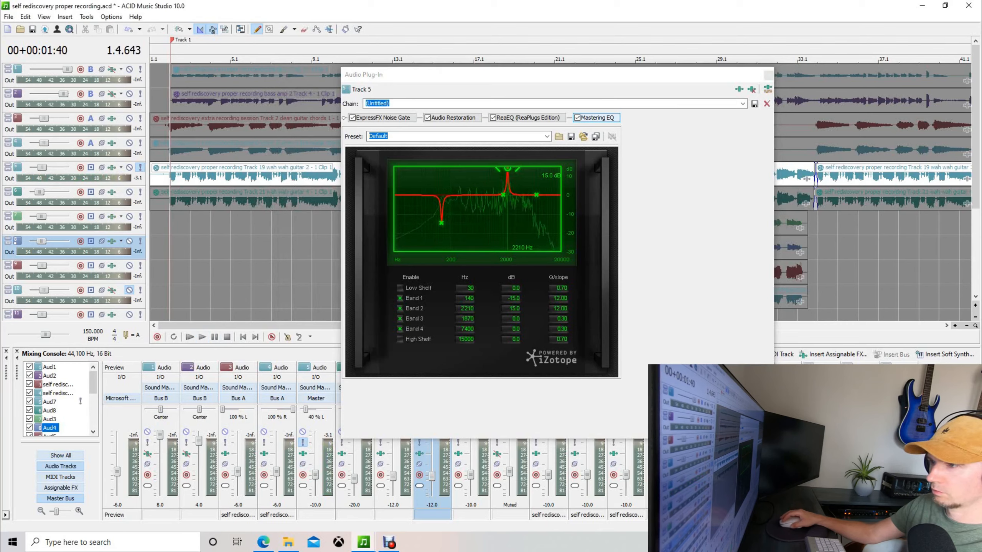
Set the Mastering EQ's band 2 gain to -15 dB and play the track to hear the cut.
double_click(511, 308)
type("-15")
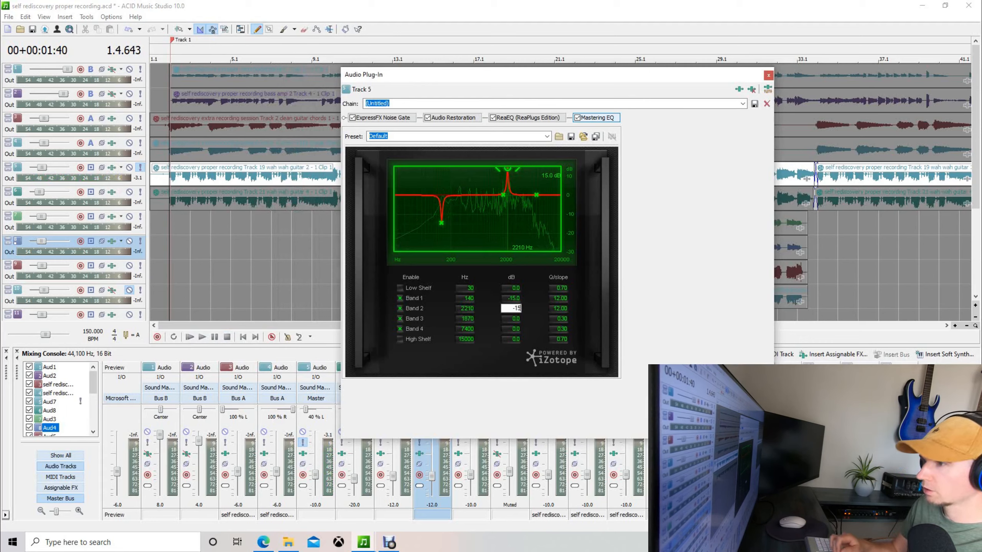
key("Return")
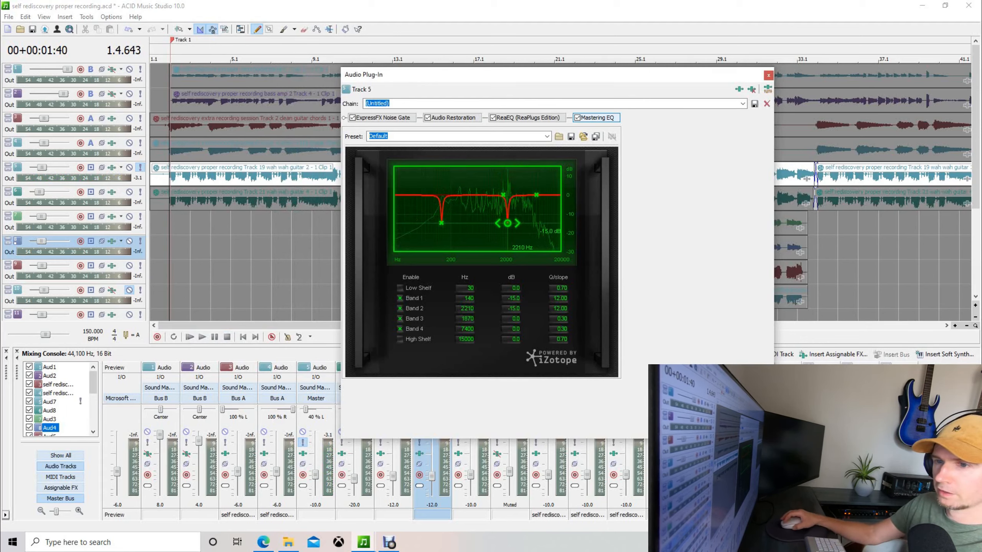
key("space")
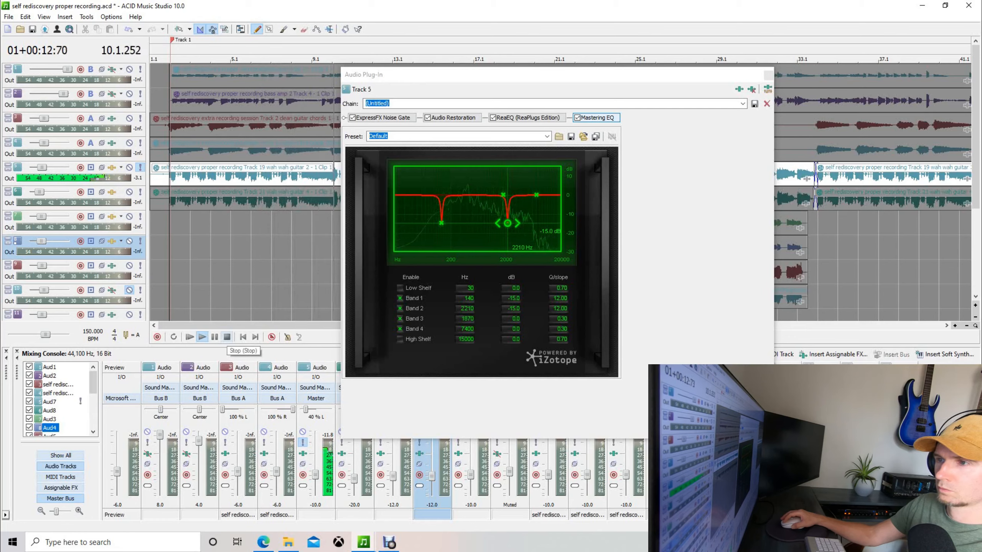
left_click(227, 338)
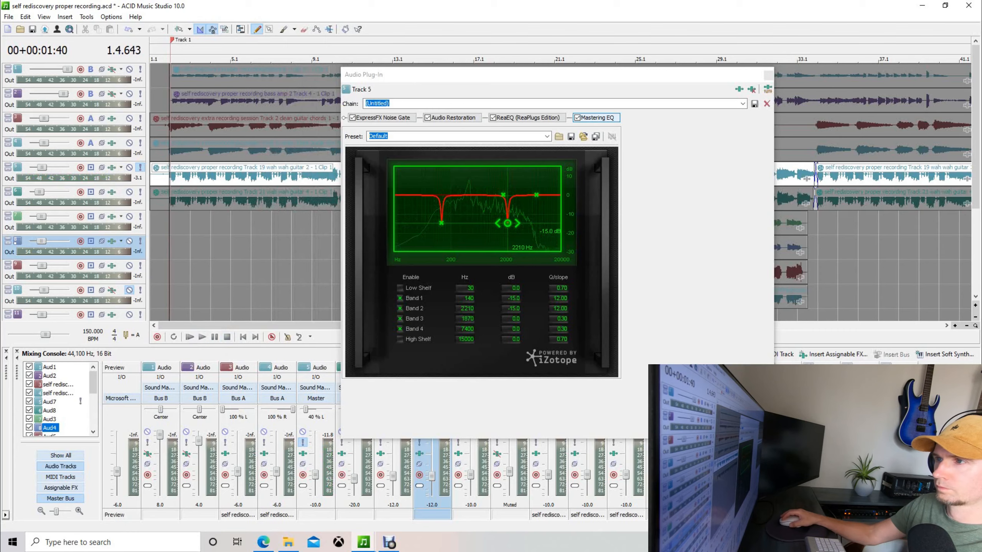
Sweep the Mastering EQ's band 4 during playback as a narrow 15 dB boost with Q 12, settling at 3854 Hz.
left_click_drag(536, 195, 536, 195)
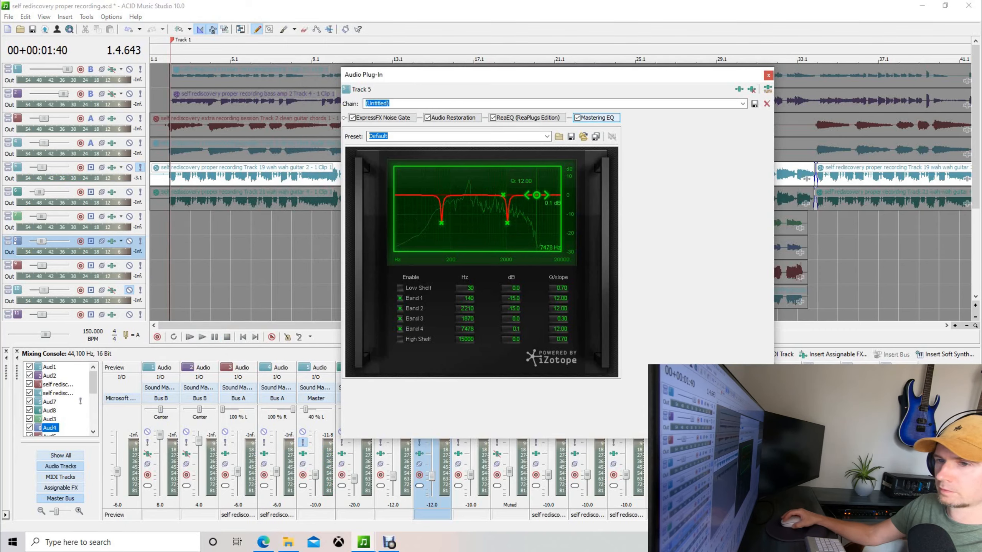
left_click(202, 337)
left_click_drag(536, 195, 512, 169)
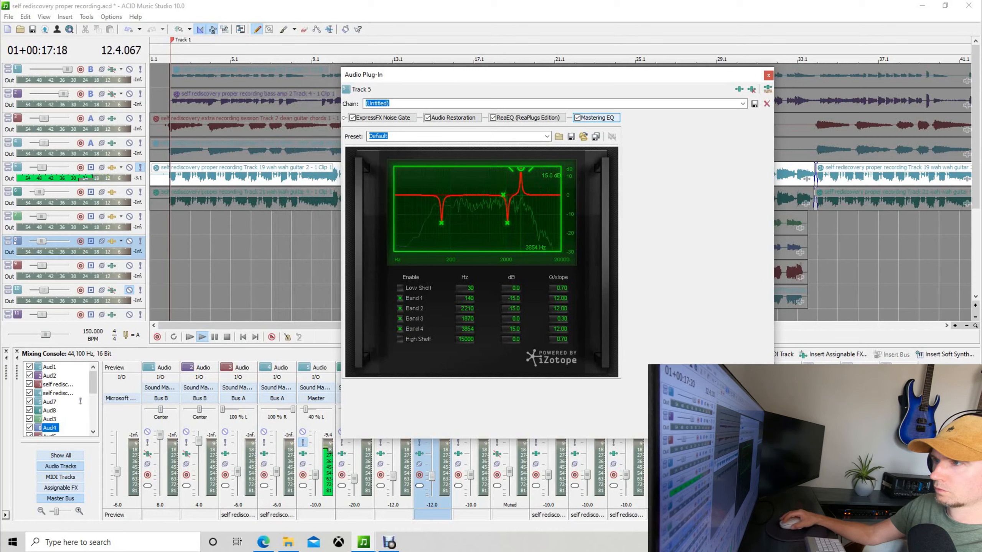
left_click(227, 336)
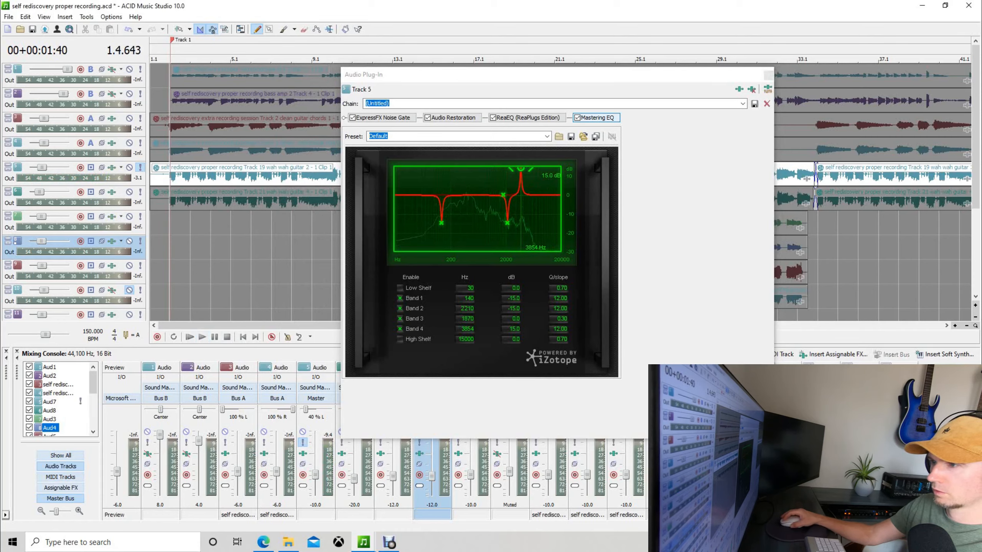
Set the Mastering EQ's band 4 gain to -15 dB.
double_click(510, 329)
type("-1")
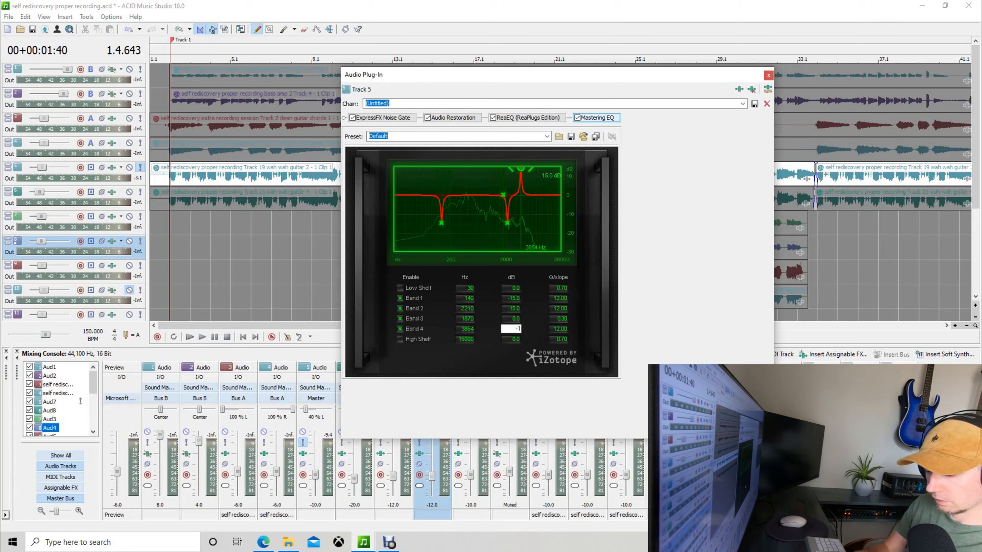
type("5")
key("Return")
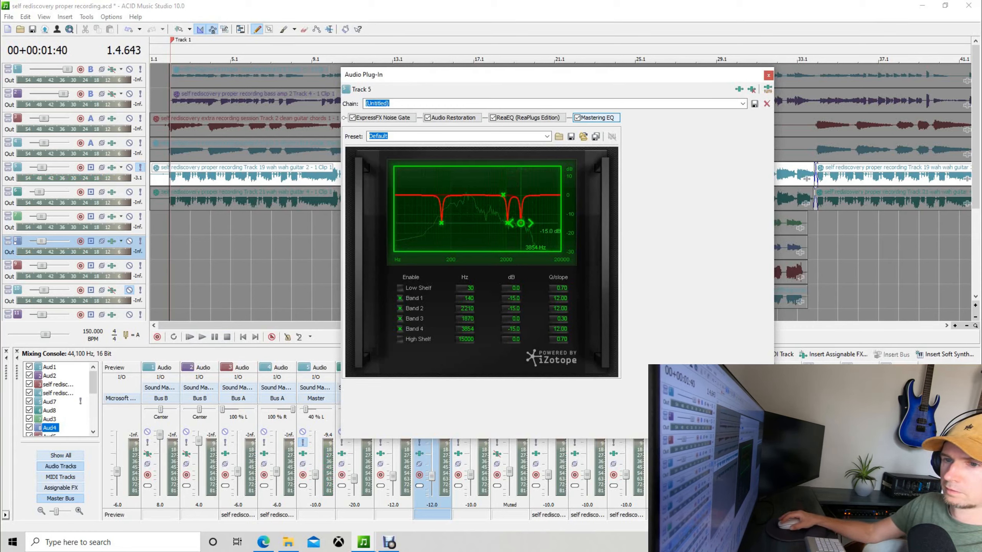
Listen to track 5 unsoloed in the full mix with track 6 muted, and solo track 5 again after stopping playback.
left_click(202, 337)
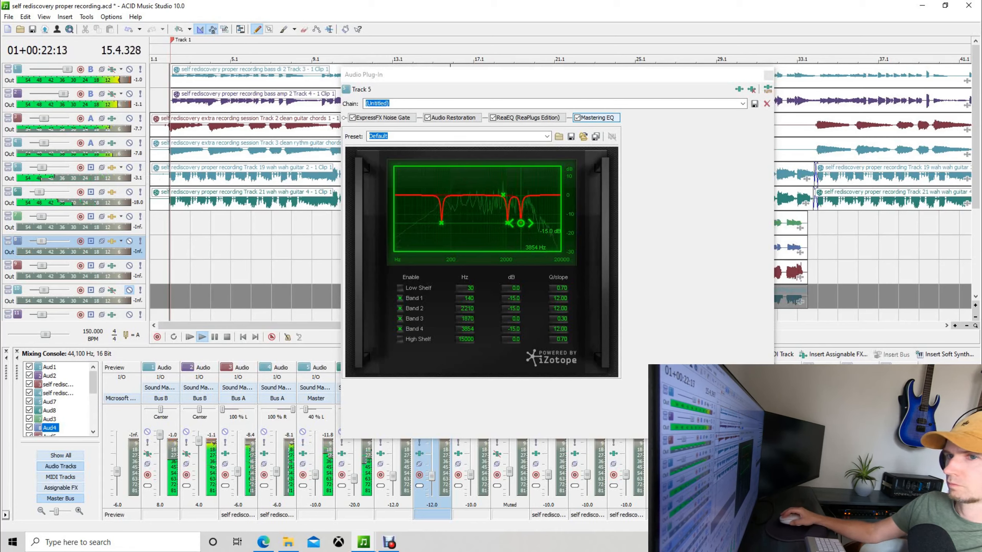
left_click(129, 192)
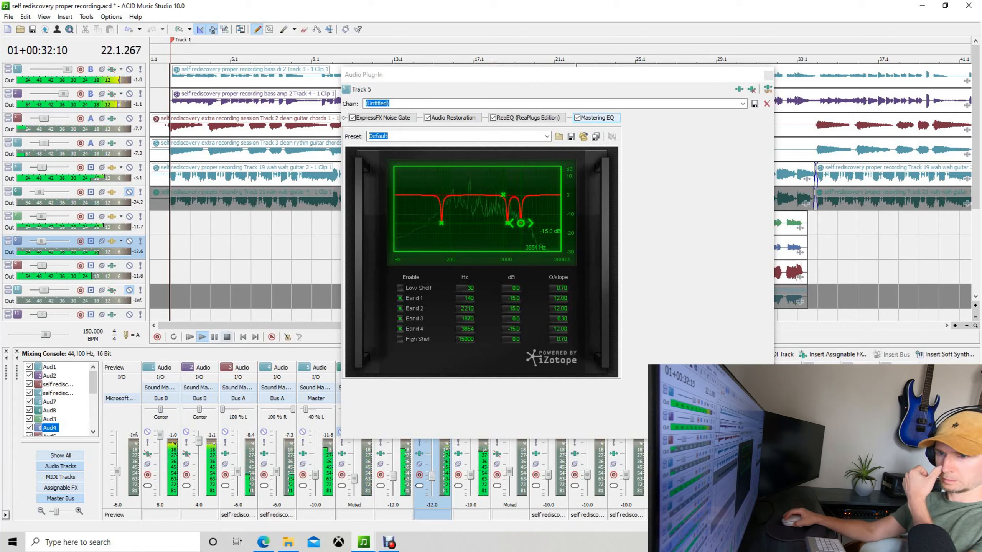
left_click(227, 337)
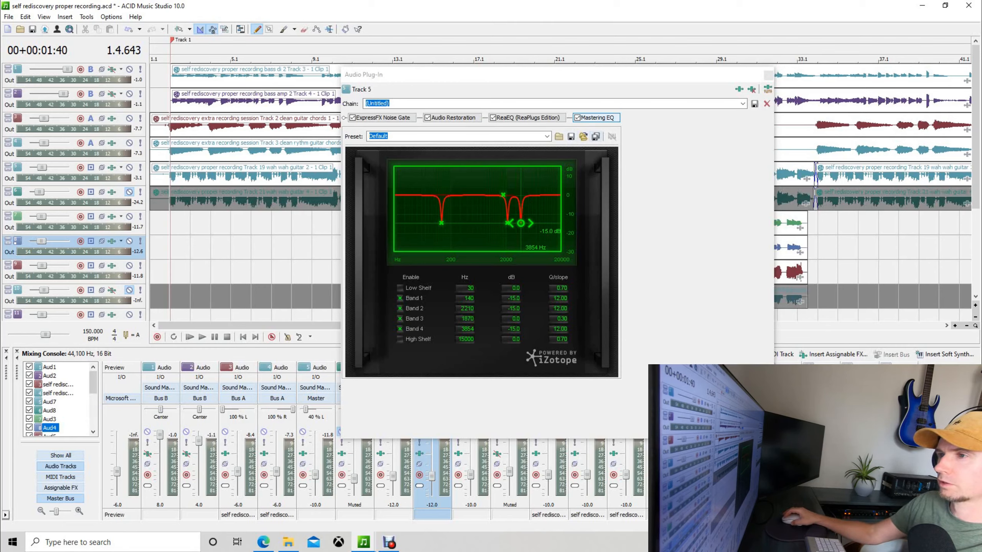
left_click(141, 167)
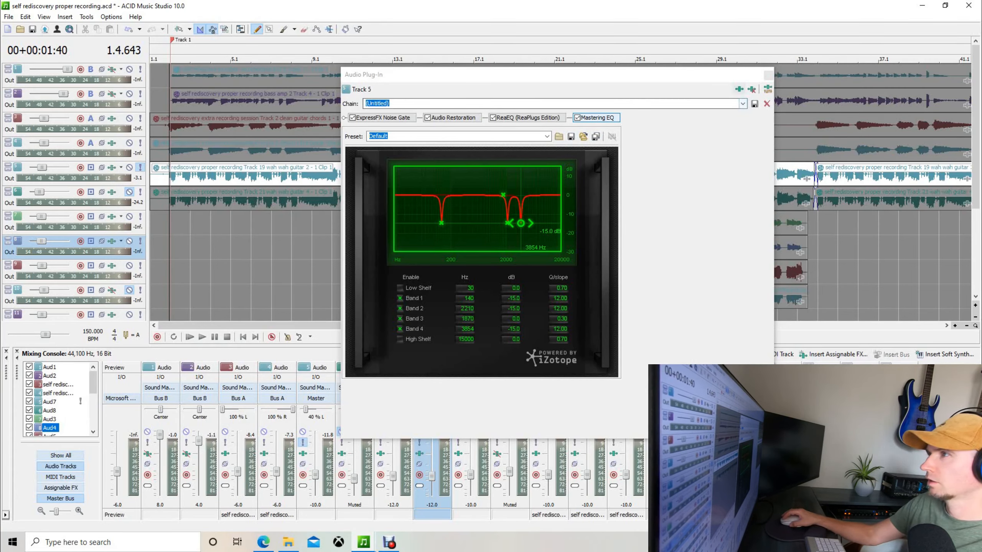
Add the TDR Kotelnikov compressor to the end of track 5's effects chain.
left_click(767, 89)
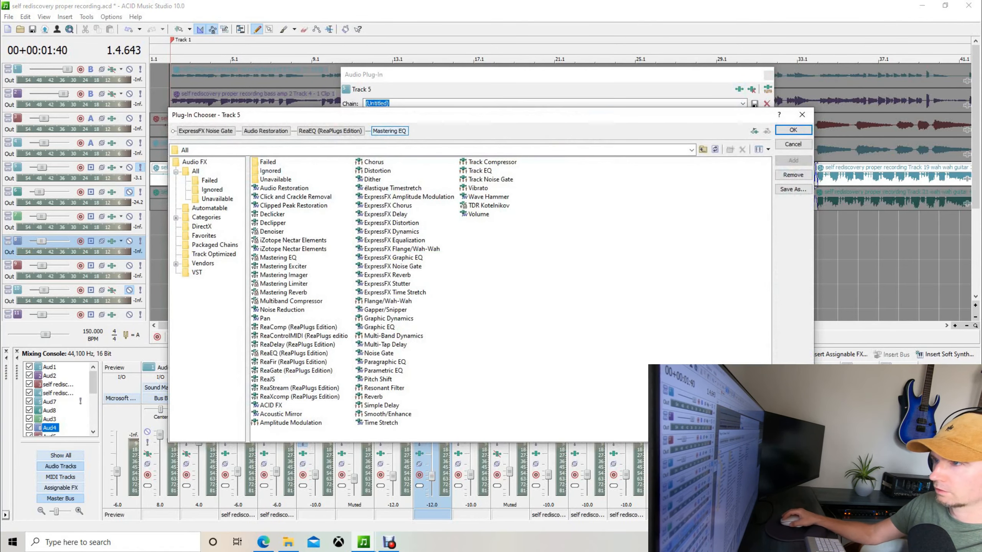
left_click(489, 205)
left_click(792, 160)
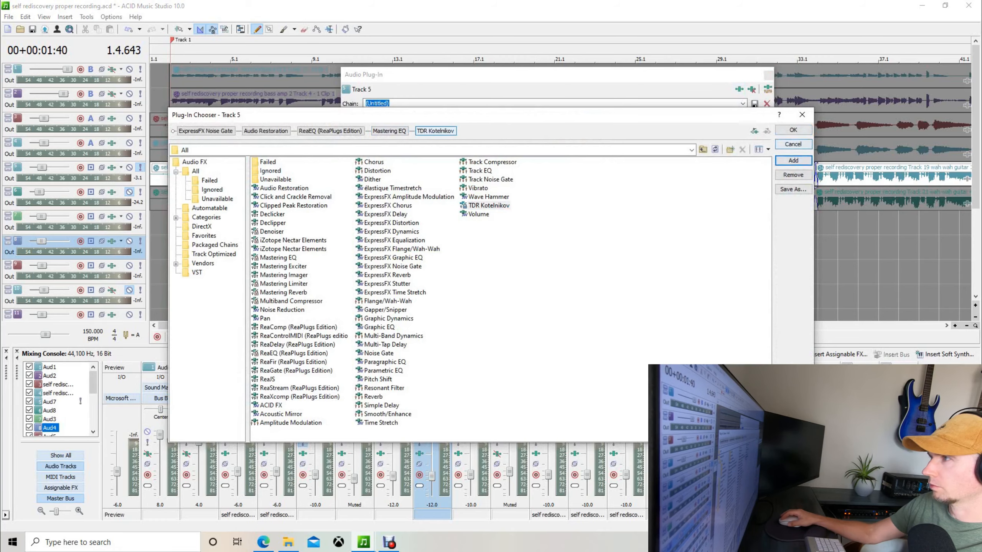
left_click(792, 130)
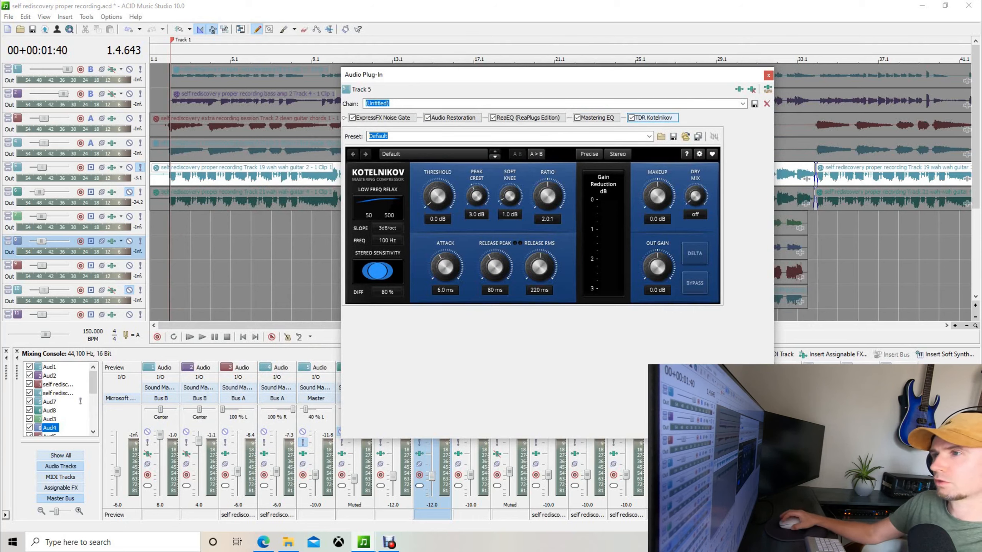
Set the Kotelnikov threshold to -50 dB and, during playback, raise its output gain to 18 dB.
left_click_drag(437, 196, 438, 198)
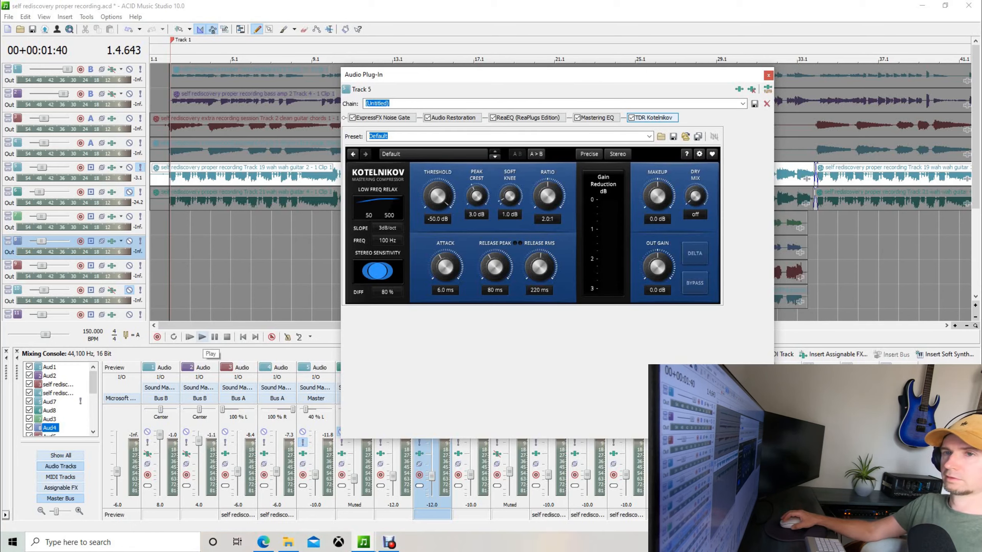
left_click(202, 336)
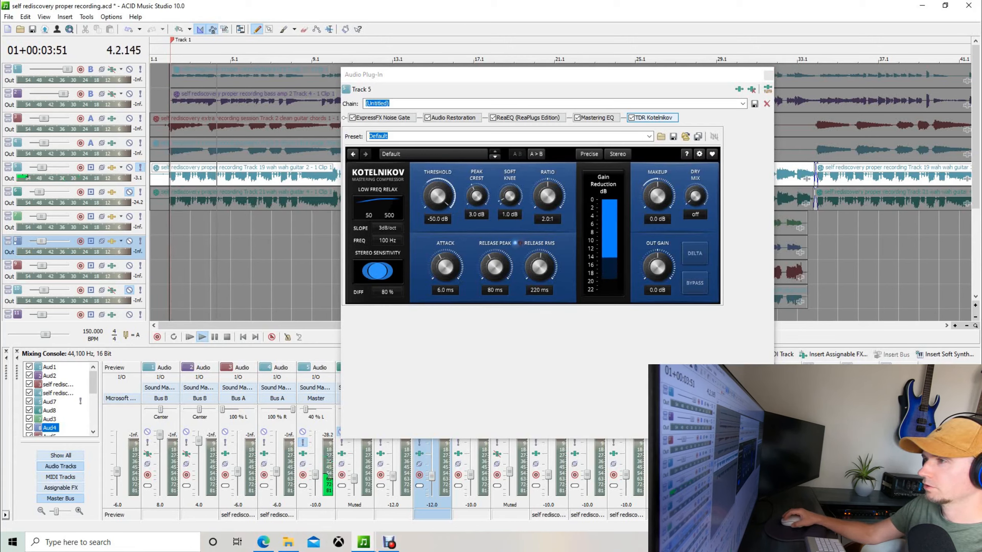
left_click_drag(657, 267, 656, 202)
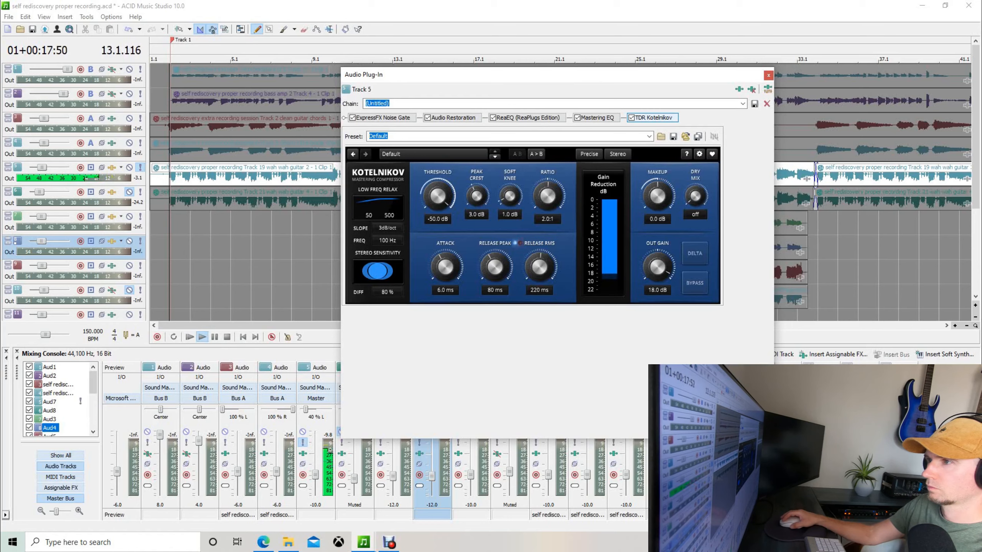
Adjust the Kotelnikov ratio during playback, trying 3.0:1 and 2.5:1 and settling at 2.3:1.
left_click_drag(548, 196, 548, 191)
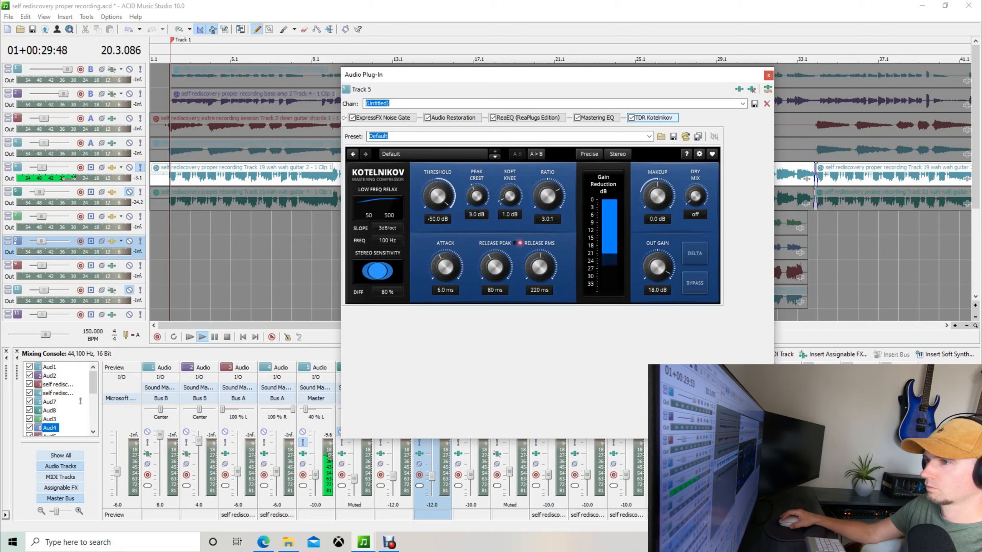
left_click(202, 337)
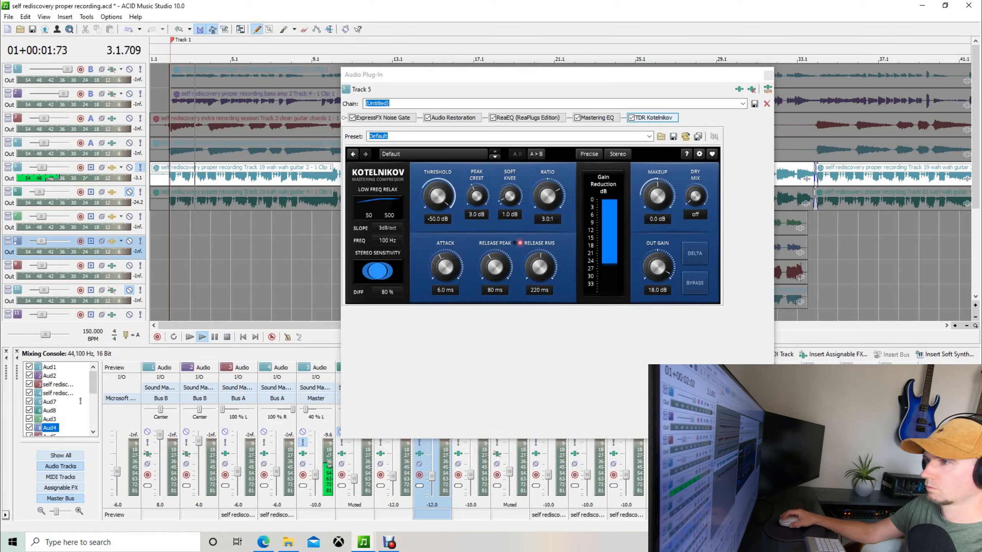
left_click_drag(547, 196, 547, 199)
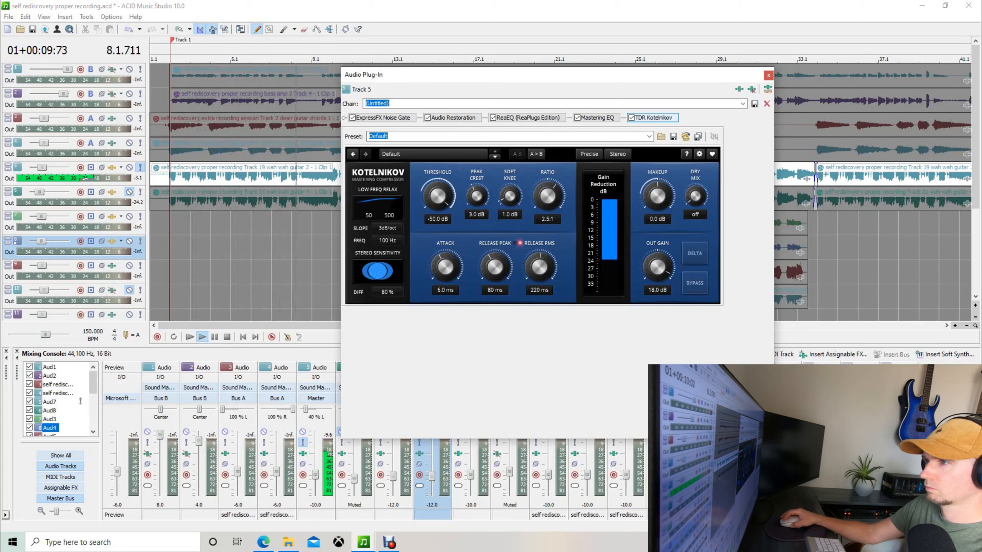
left_click_drag(547, 196, 547, 198)
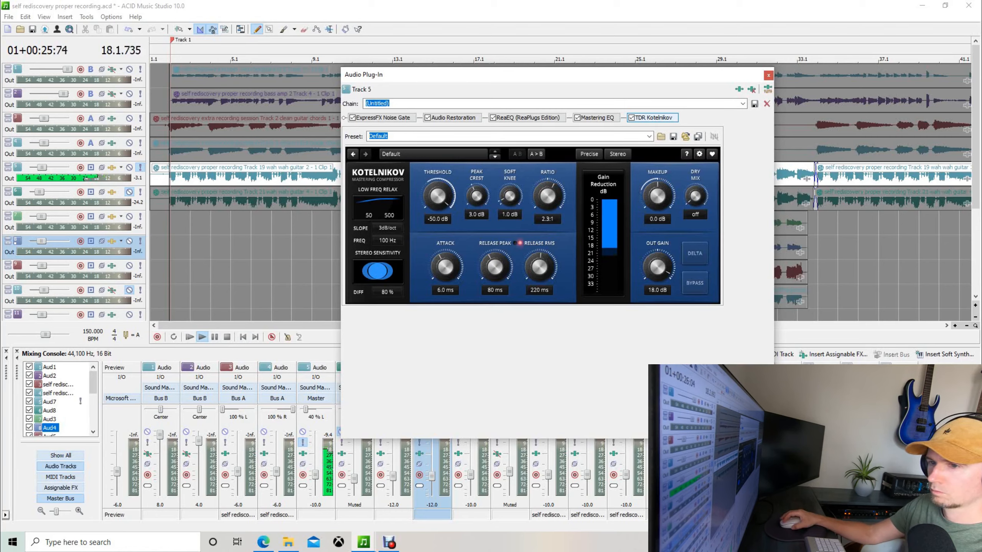
Replay the track while adjusting the Kotelnikov attack, trying 250 ms and 48 ms and settling at 40 ms.
left_click(202, 337)
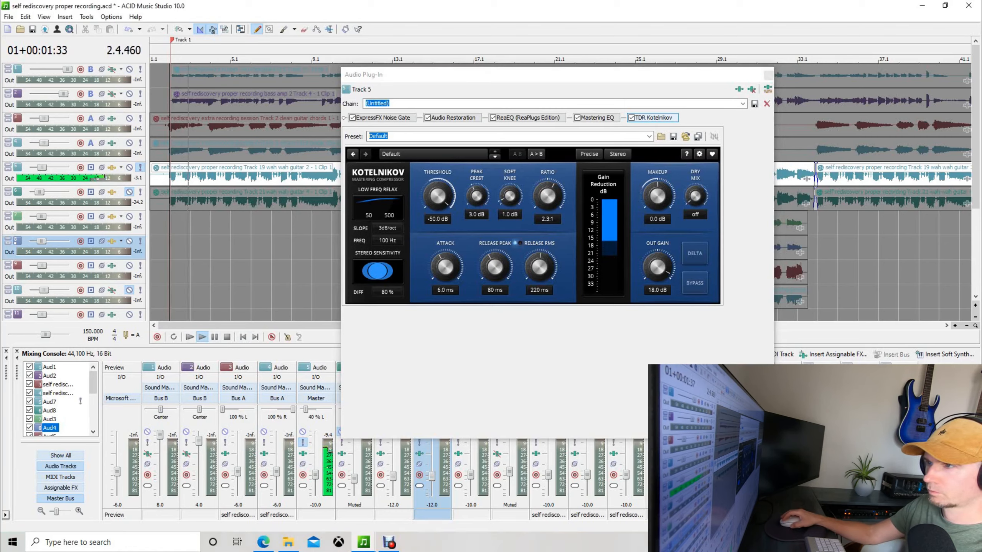
left_click_drag(445, 267, 445, 222)
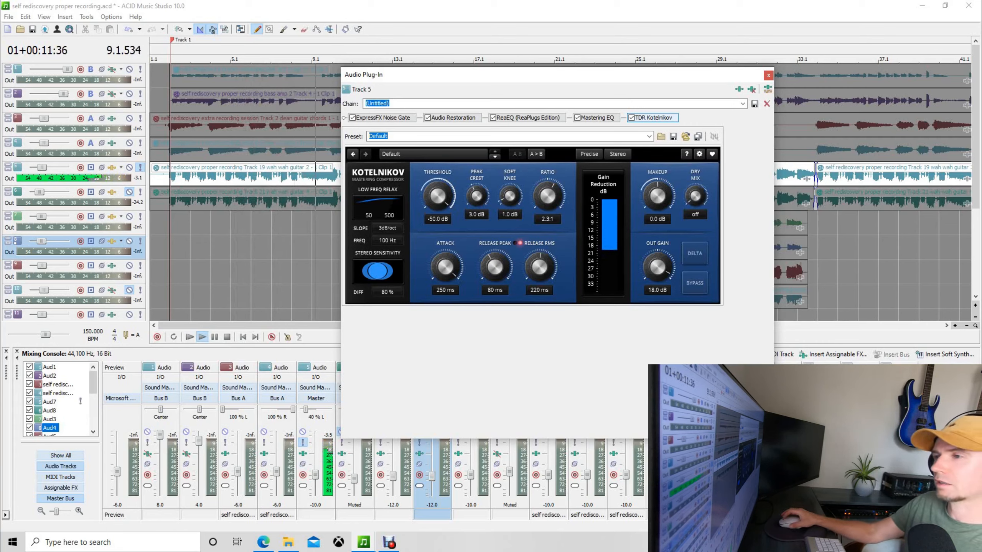
left_click(202, 337)
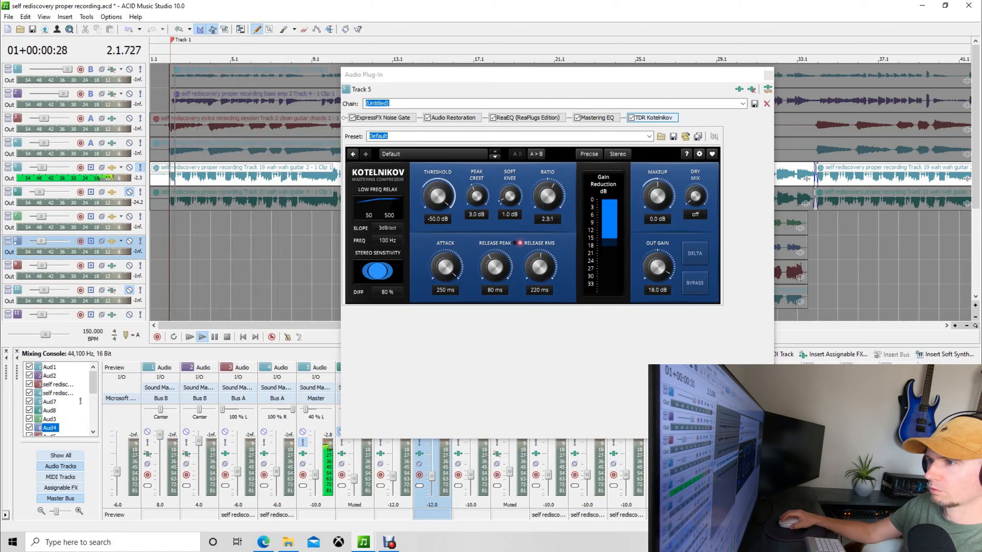
left_click_drag(445, 267, 445, 291)
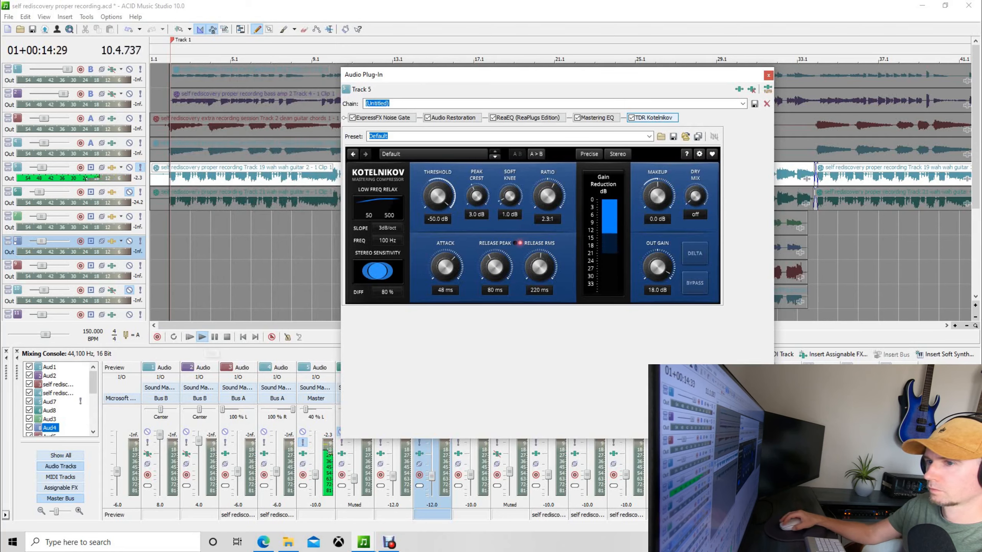
left_click(202, 336)
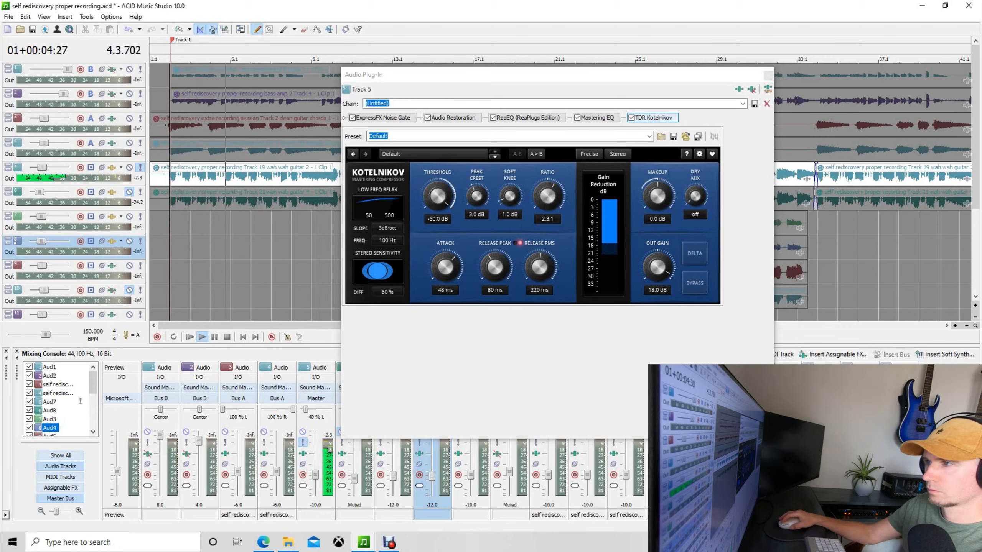
left_click_drag(446, 267, 445, 274)
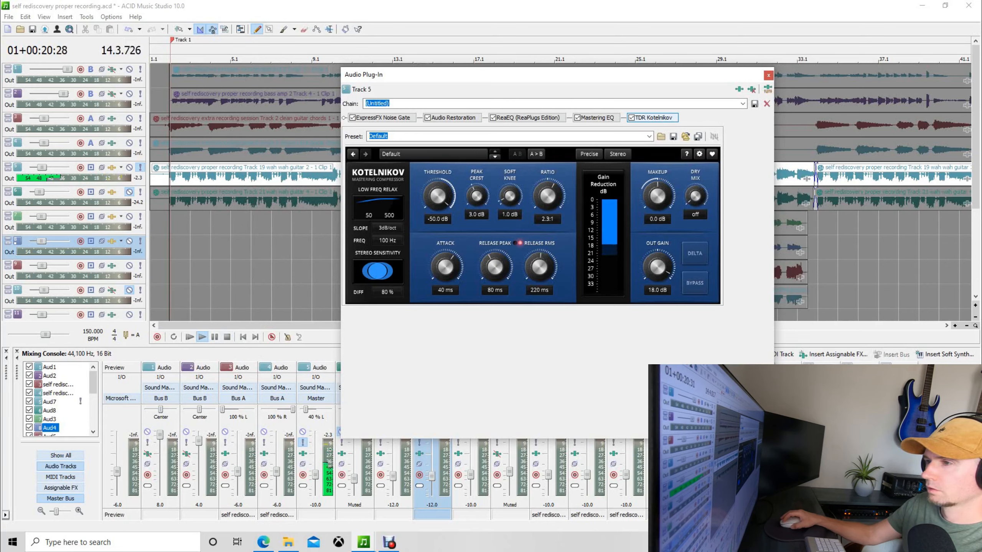
Adjust the Kotelnikov peak release during playback, starting from 2.0 sec and reducing it in stages to 34 ms.
left_click_drag(495, 267, 495, 216)
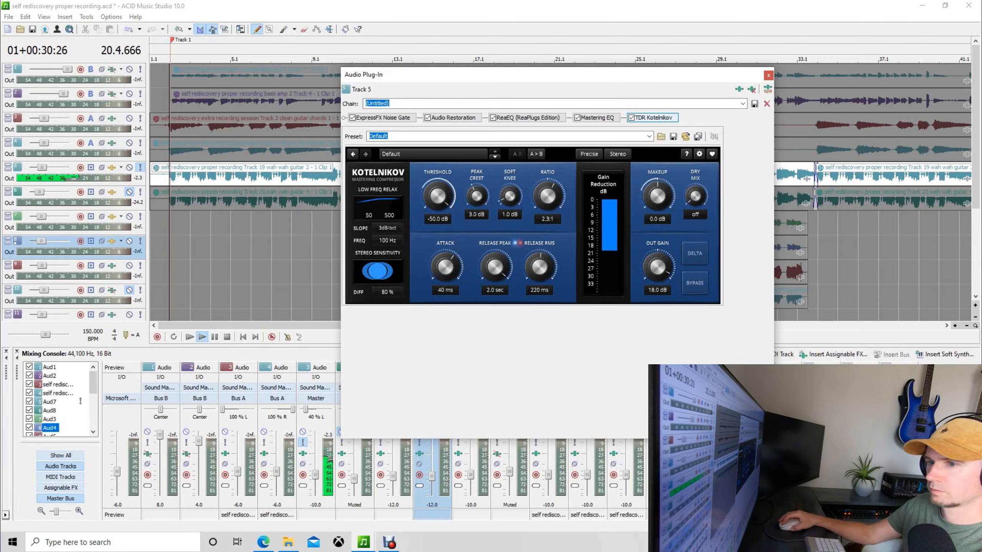
left_click(202, 337)
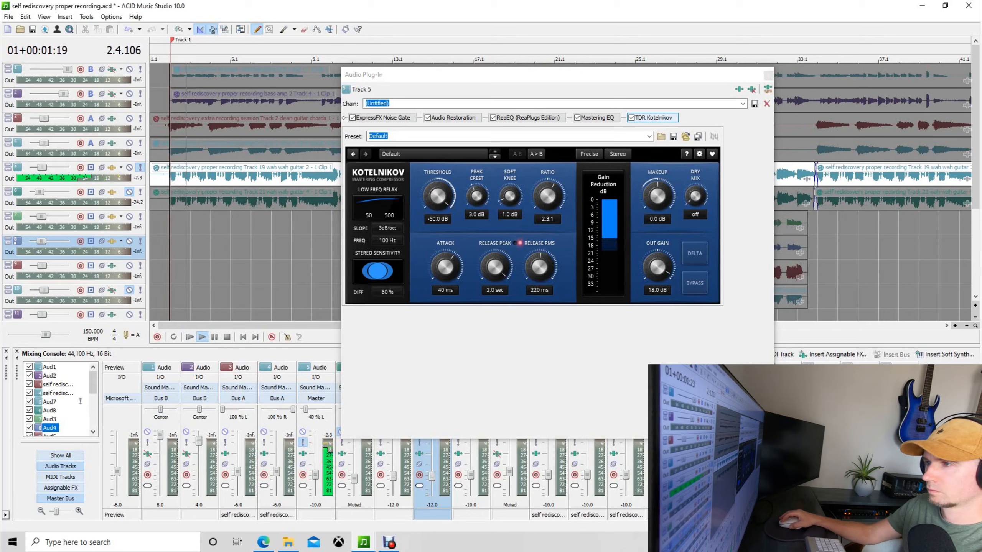
left_click(495, 267)
left_click_drag(495, 268, 495, 277)
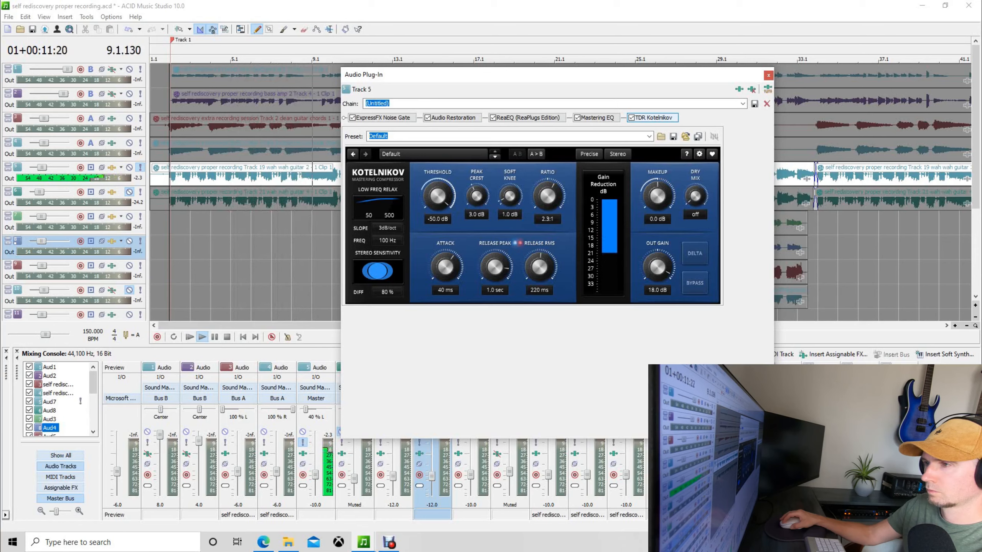
left_click_drag(495, 278, 495, 297)
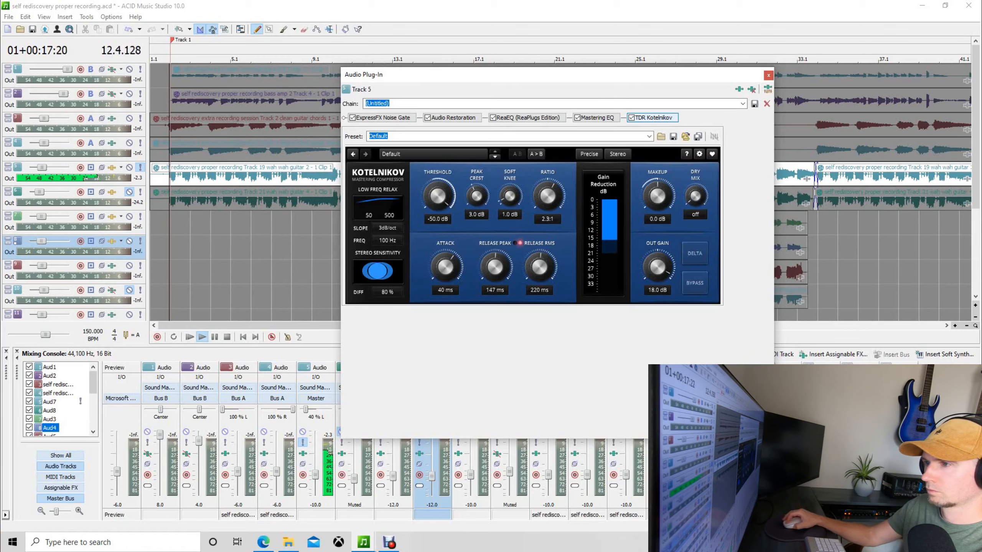
left_click_drag(495, 267, 495, 286)
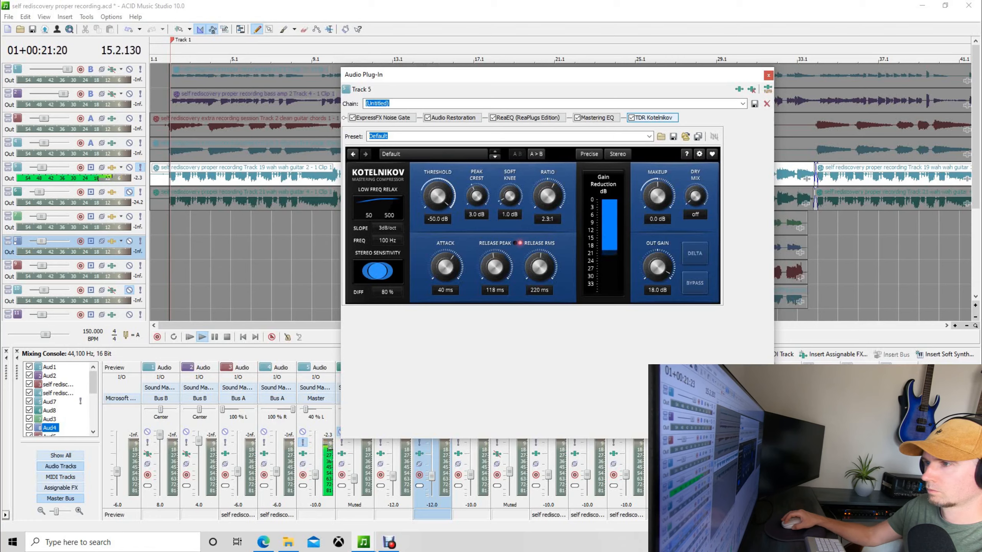
left_click_drag(495, 267, 495, 289)
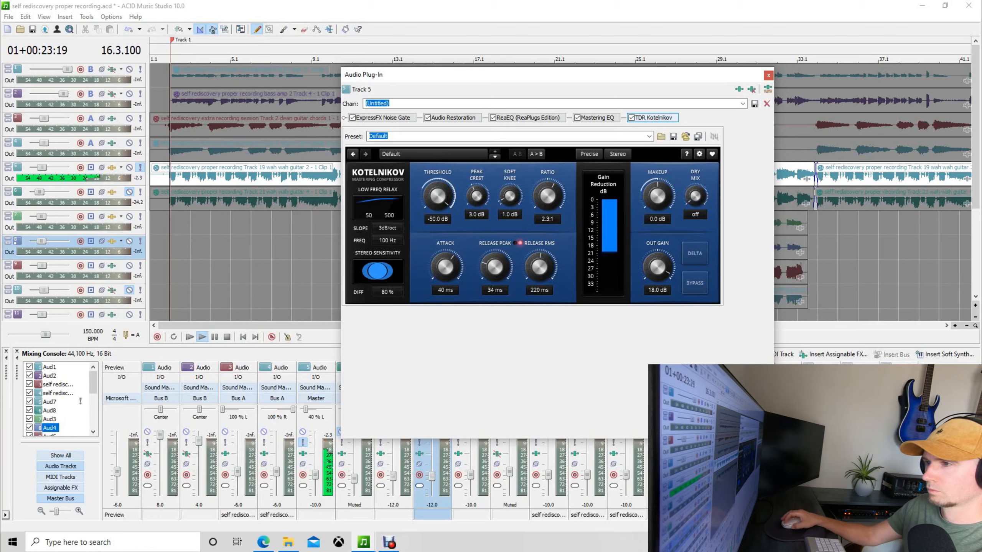
Replay the track, set the Kotelnikov peak release to 38 ms, and try RMS releases of 2.0 sec, 1.2 sec, 0.5 sec, 150 ms and 20 ms.
left_click(202, 337)
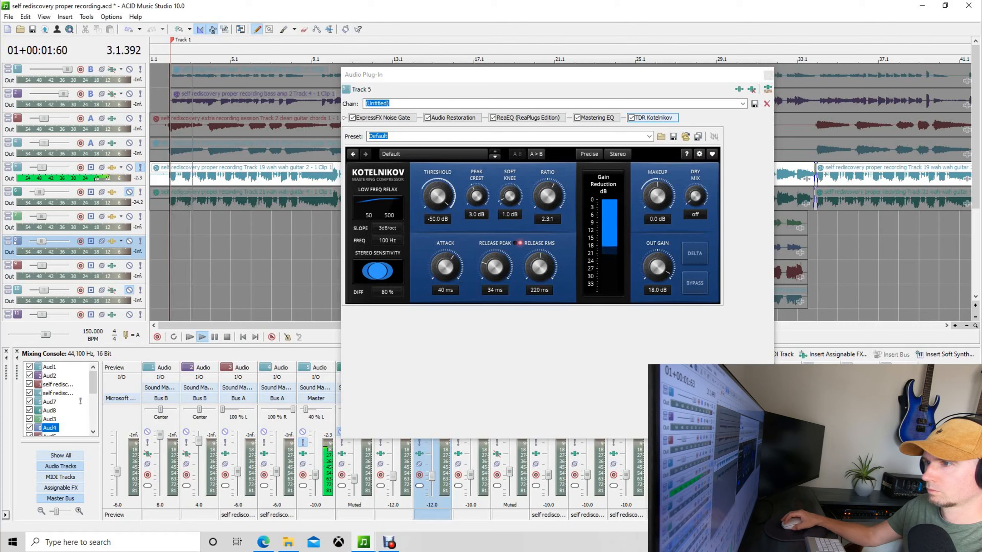
left_click_drag(495, 266, 495, 262)
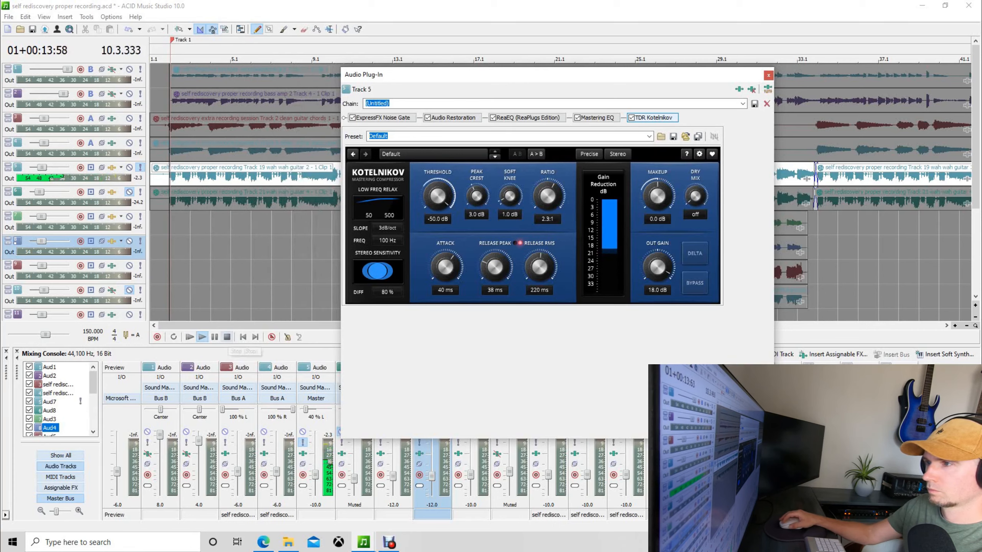
left_click_drag(540, 267, 540, 230)
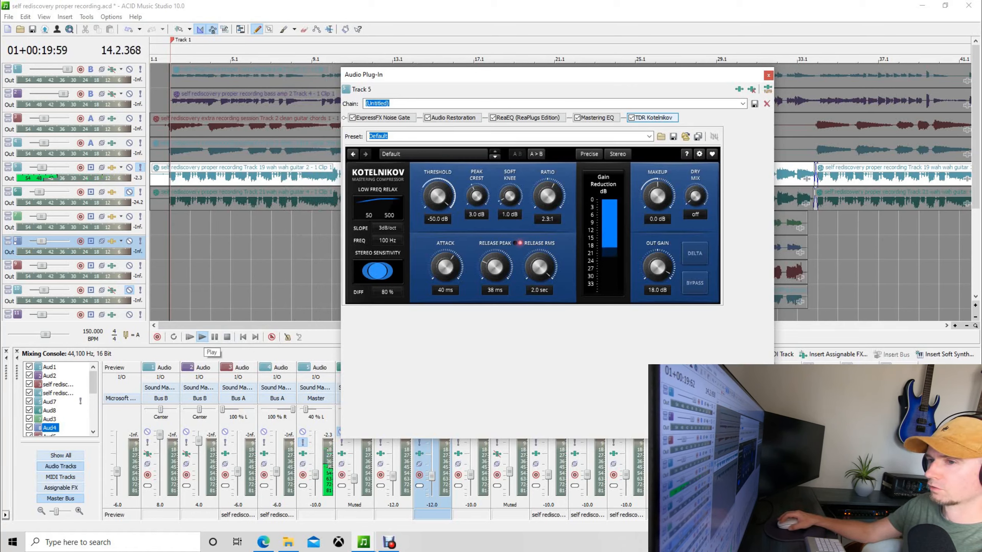
left_click(202, 336)
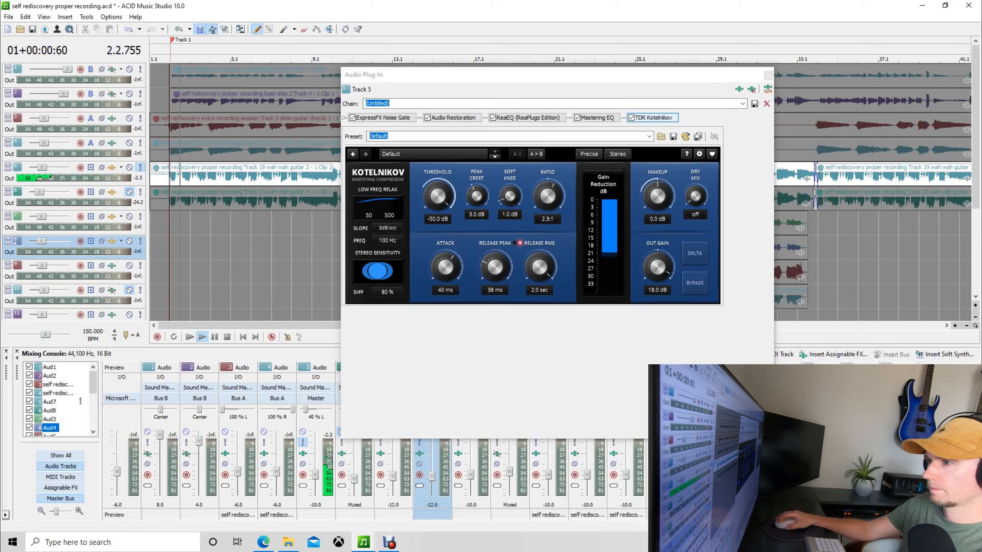
left_click(541, 267)
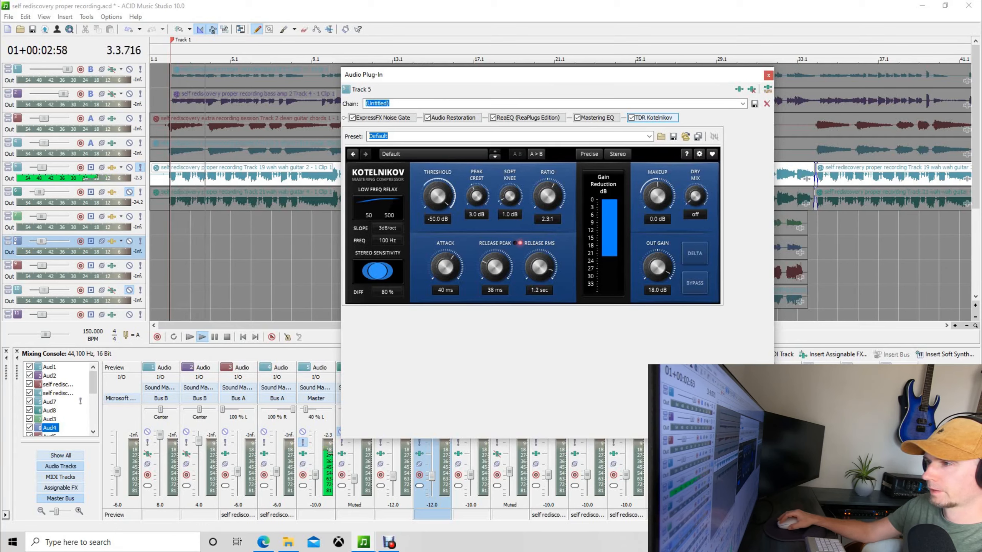
left_click_drag(540, 267, 541, 282)
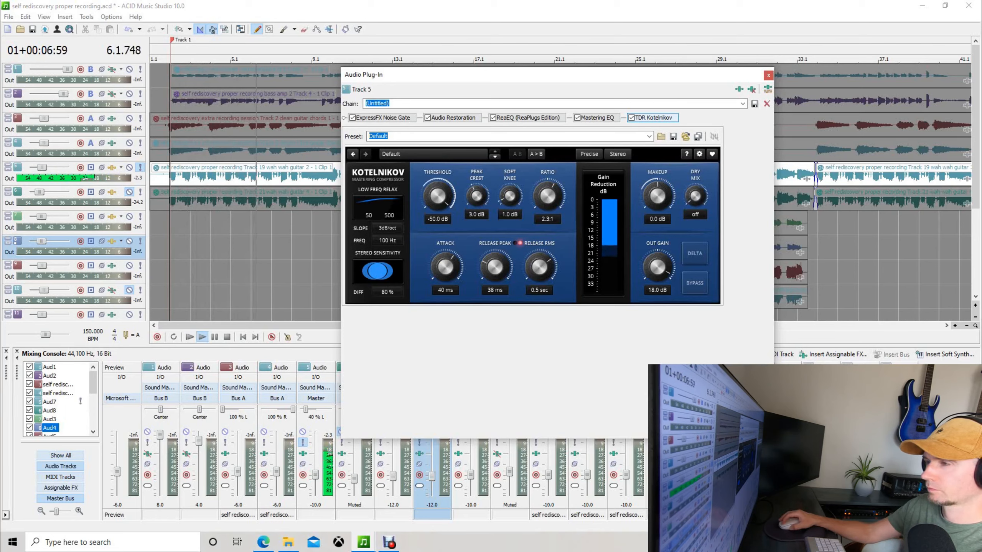
left_click_drag(540, 267, 539, 270)
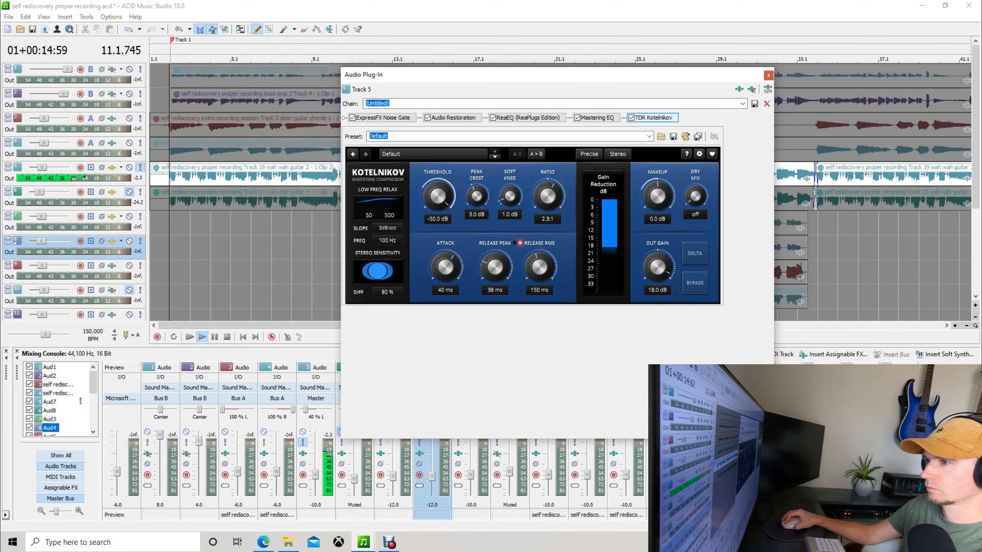
left_click_drag(539, 267, 539, 278)
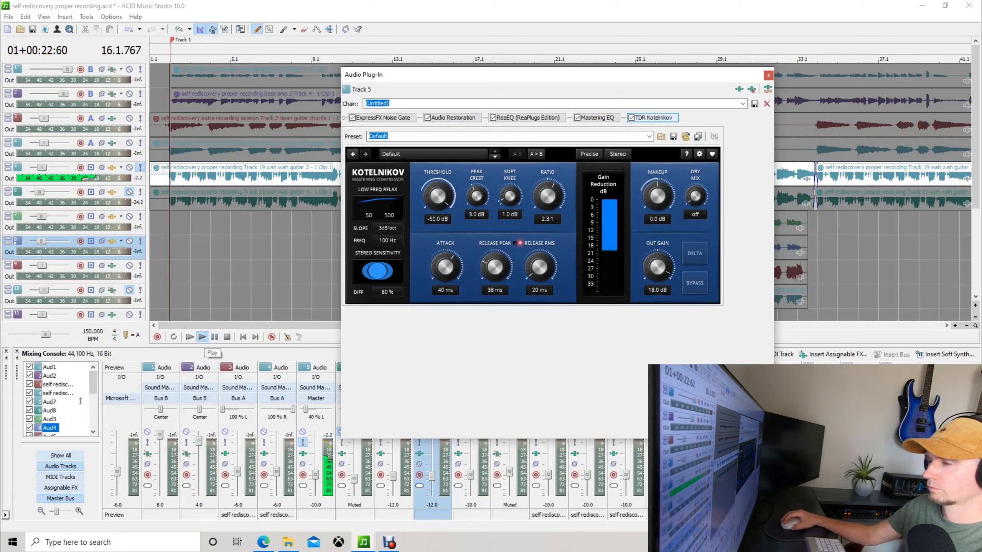
Replay the track and raise the Kotelnikov RMS release in stages, trying 60 ms and settling at 218 ms.
left_click(201, 337)
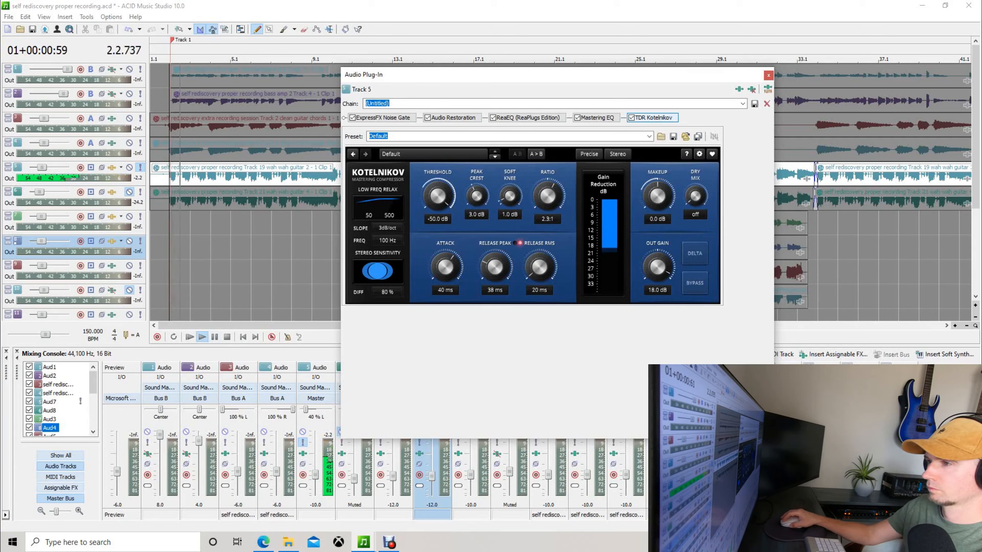
left_click_drag(540, 267, 540, 250)
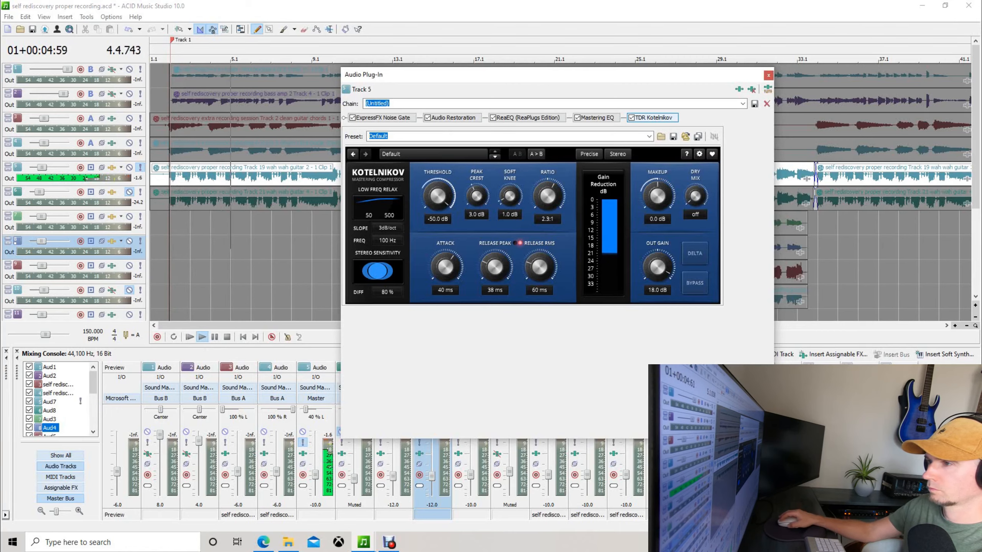
left_click_drag(540, 246, 540, 219)
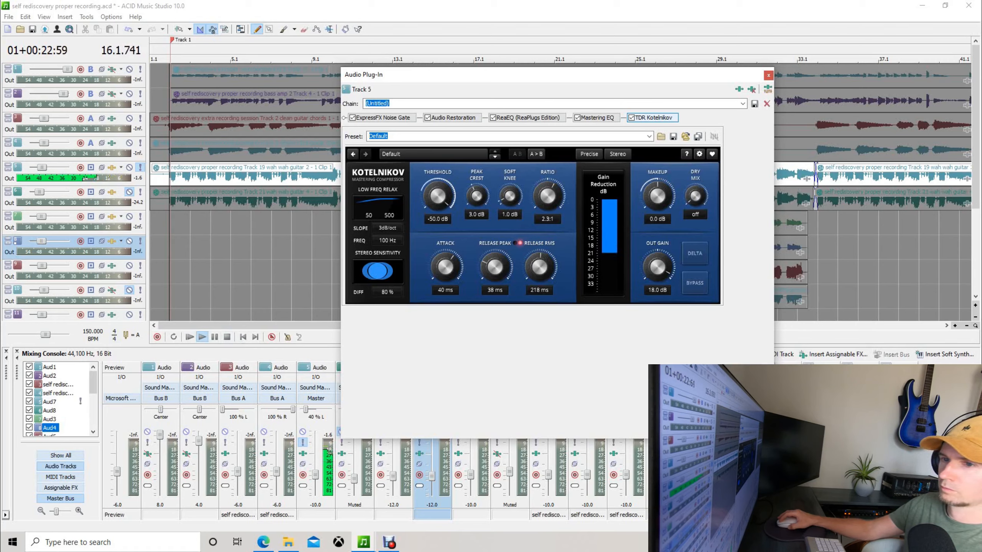
Adjust the Kotelnikov soft knee during playback, trying 16.0 dB and 4.8 dB and settling at 5.7 dB.
left_click(202, 337)
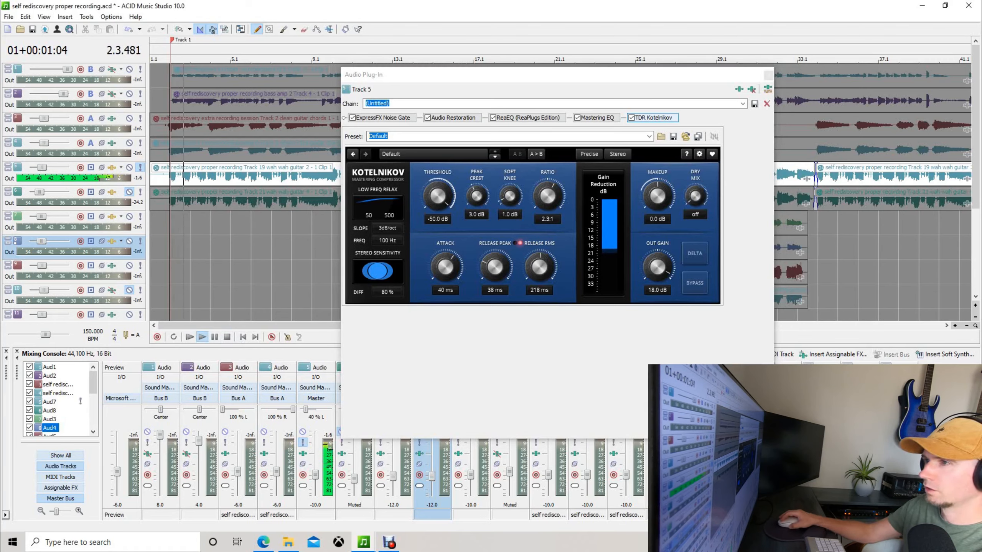
left_click(438, 196)
left_click_drag(509, 196, 510, 169)
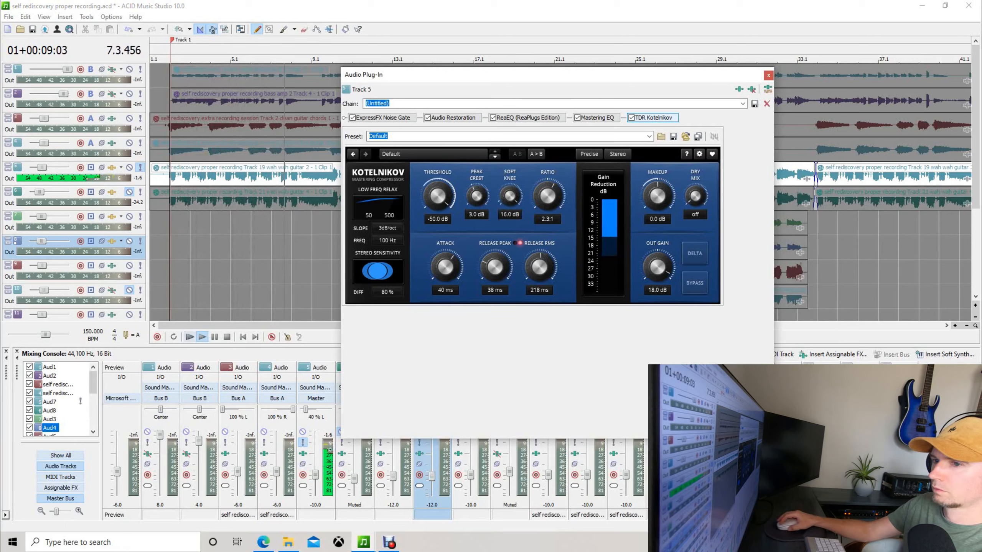
left_click(202, 337)
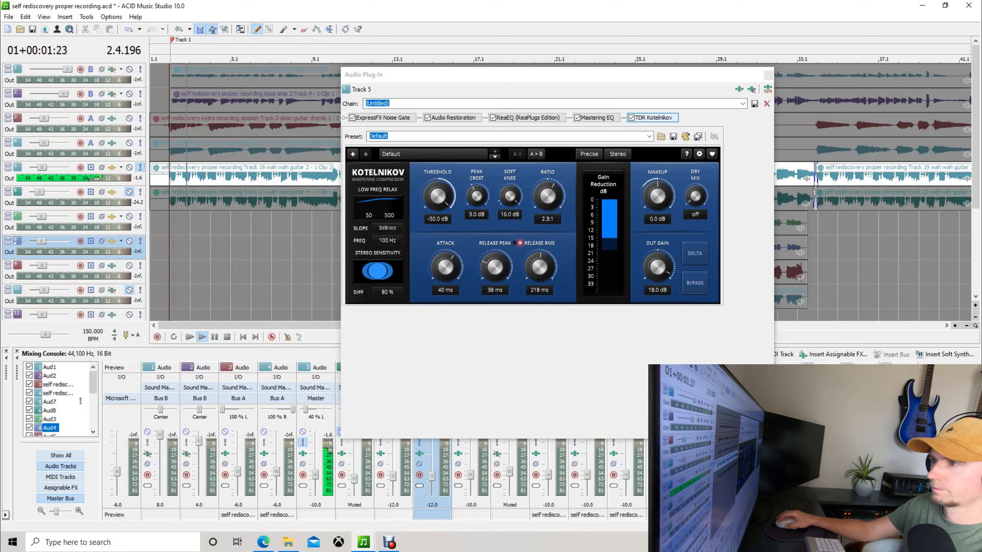
left_click_drag(509, 196, 509, 232)
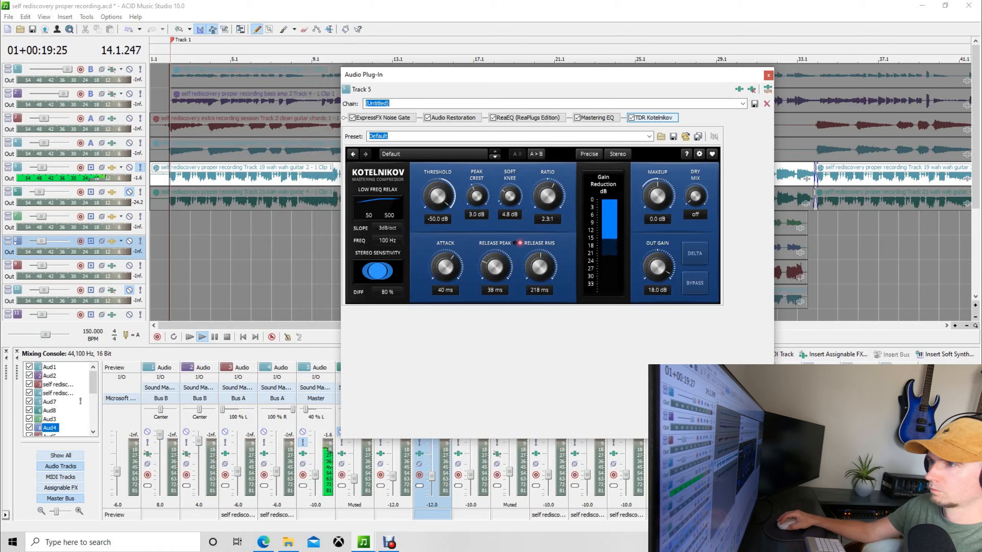
left_click_drag(509, 196, 509, 193)
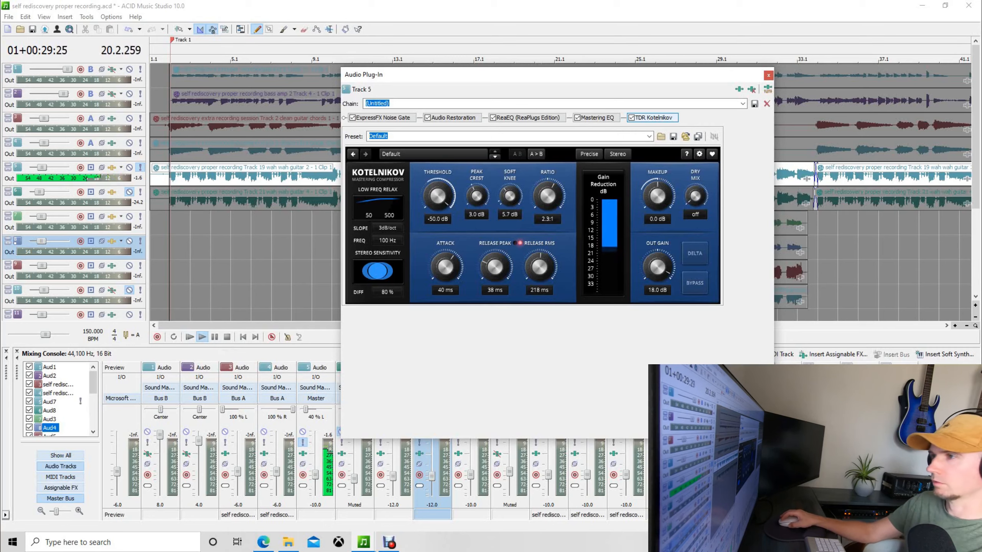
Restart playback and compare the track with and without Kotelnikov compression by toggling its bypass, leaving the compressor active.
left_click(227, 337)
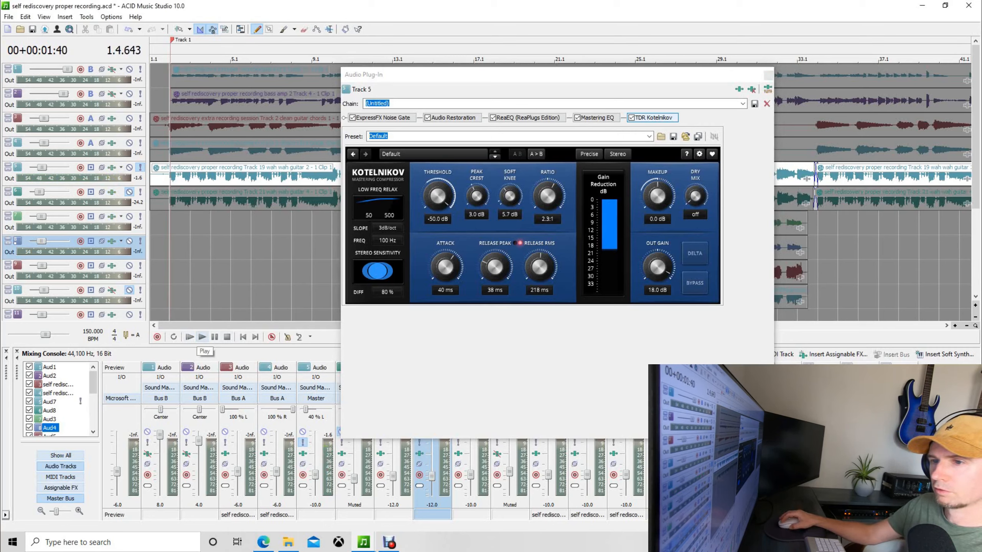
left_click(202, 337)
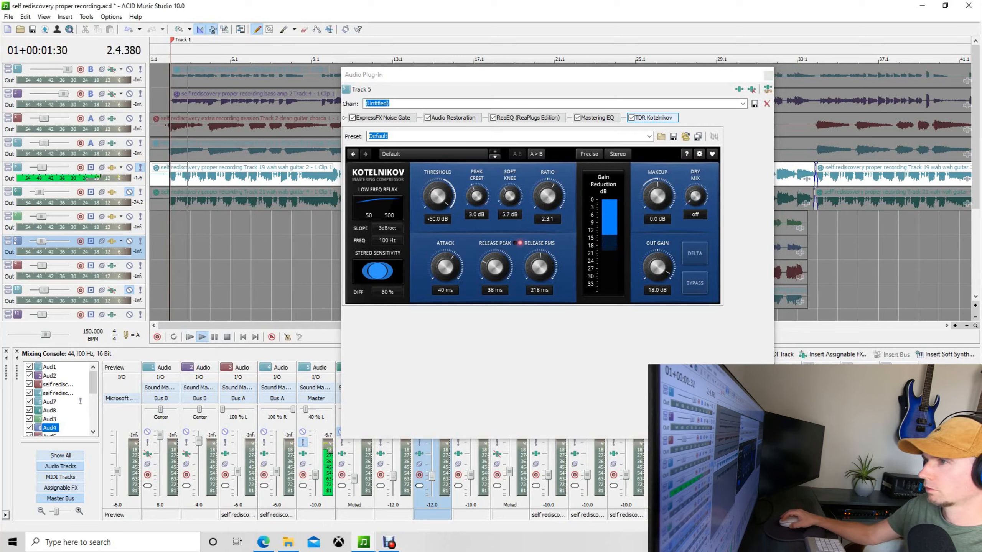
left_click(694, 282)
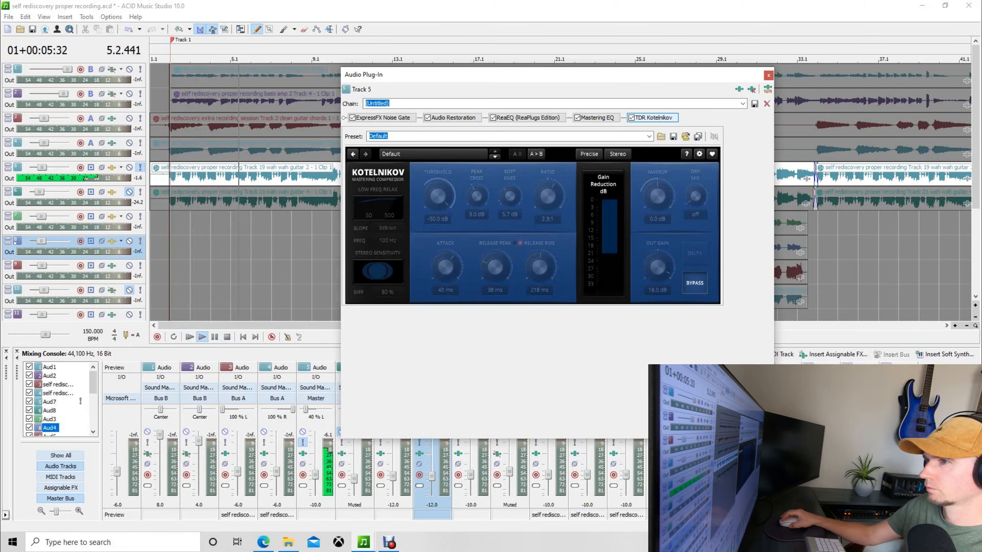
left_click(694, 283)
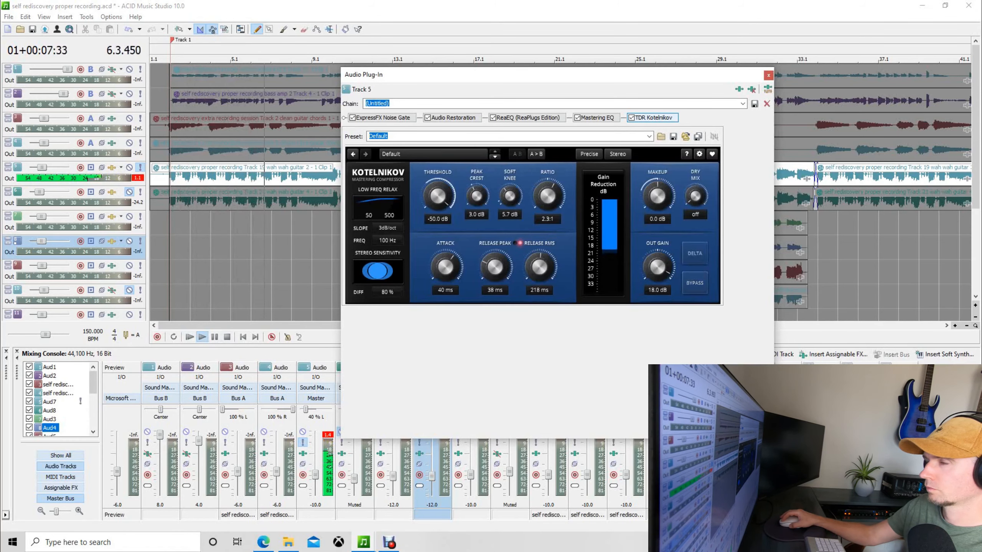
left_click(695, 282)
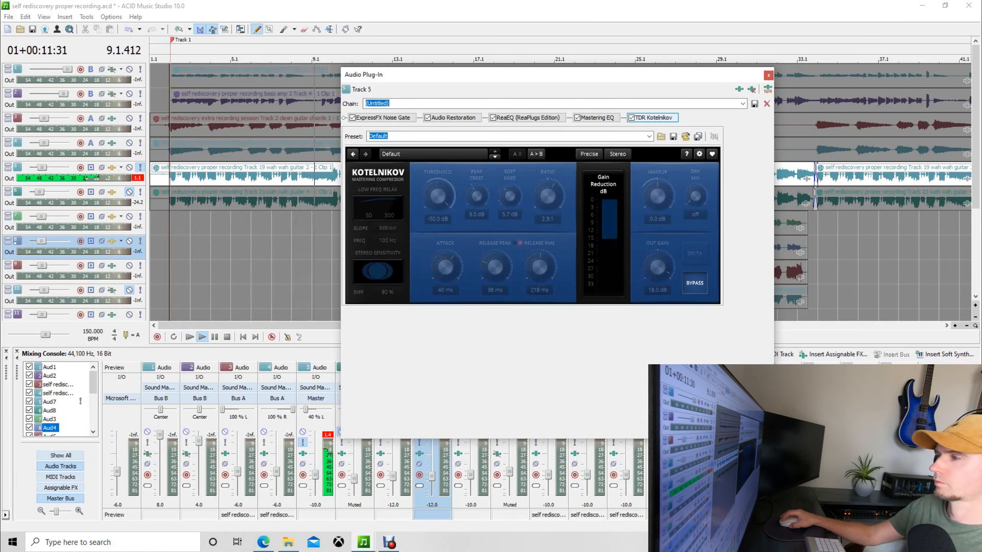
left_click(694, 283)
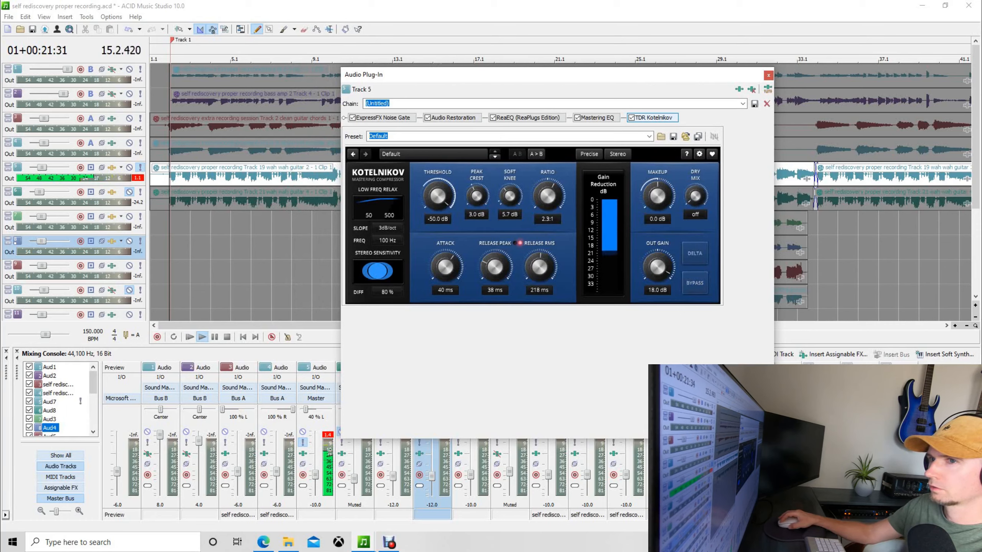
Adjust the Kotelnikov threshold during playback, trying -39.0 and -28.2 dB and settling at -35.1 dB, and lower the output gain to 11.9 dB.
left_click_drag(437, 196, 437, 184)
left_click(202, 337)
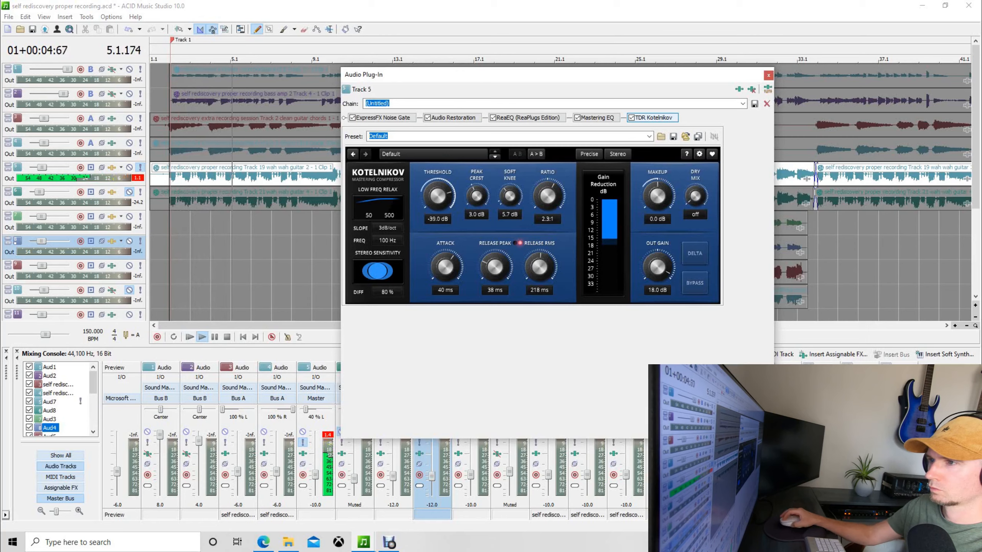
left_click_drag(658, 267, 657, 278)
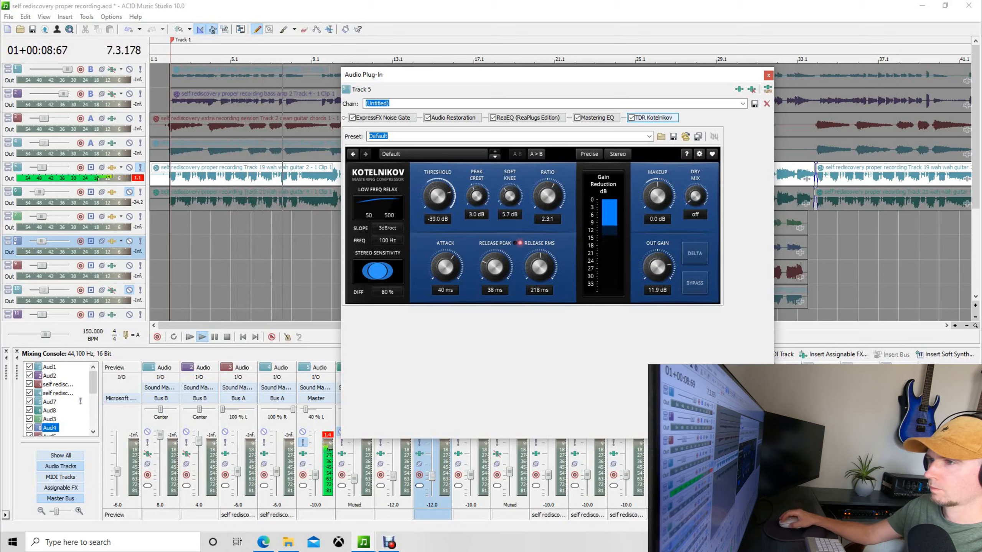
left_click_drag(438, 196, 438, 194)
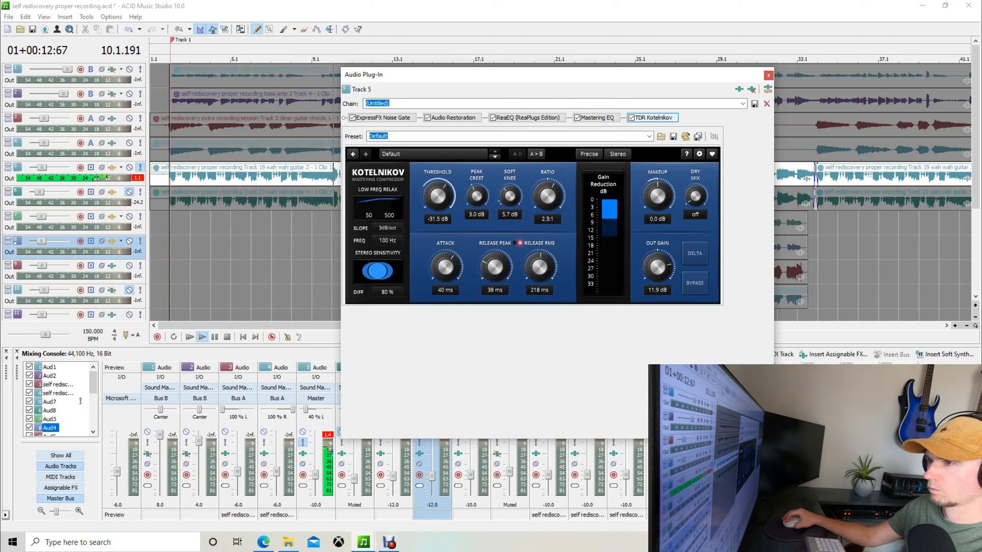
left_click_drag(438, 195, 438, 194)
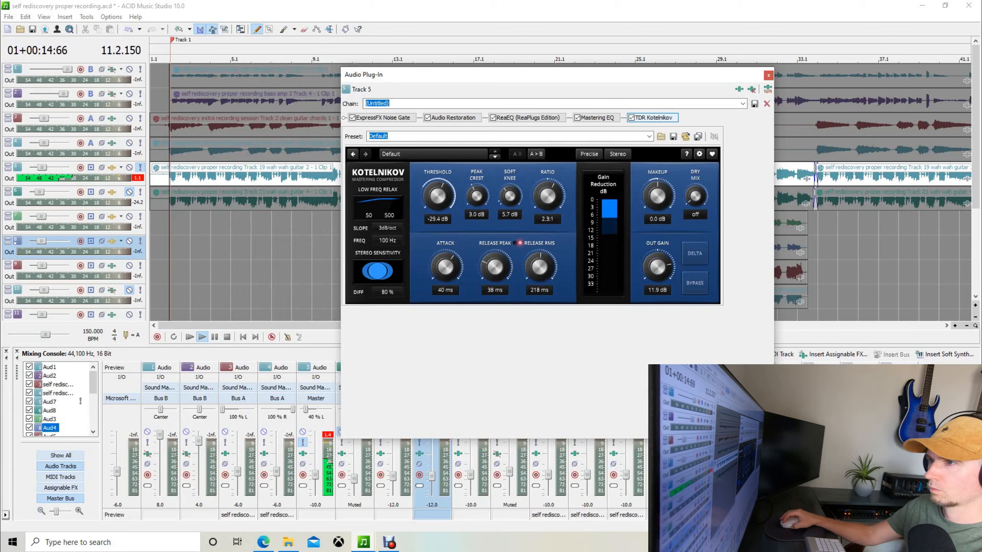
left_click_drag(437, 194, 438, 191)
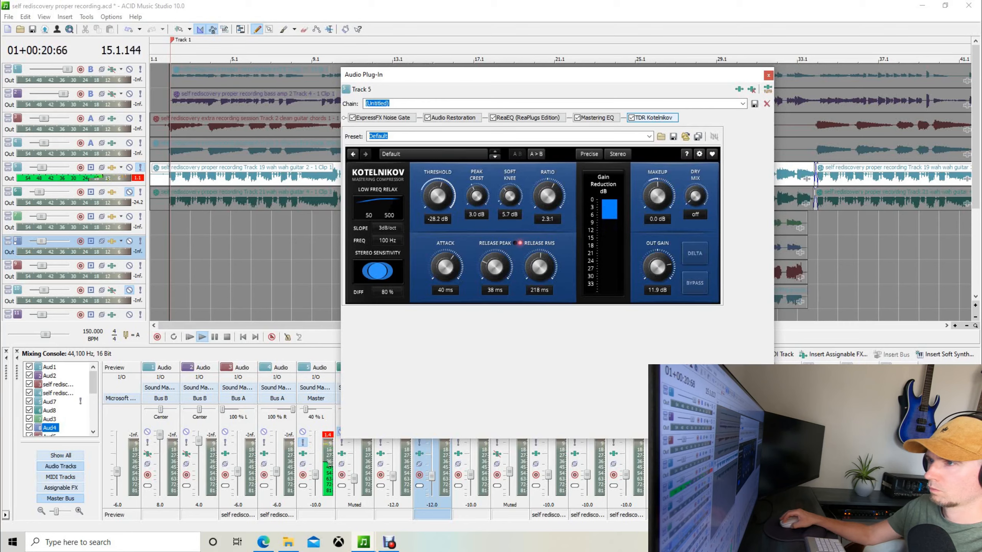
left_click_drag(437, 195, 437, 198)
left_click(202, 336)
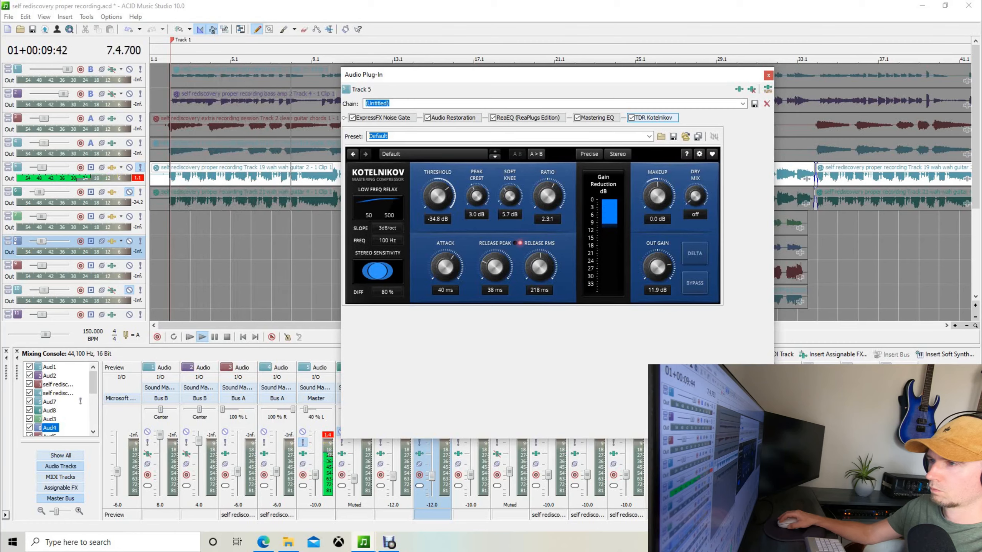
left_click_drag(437, 198, 438, 199)
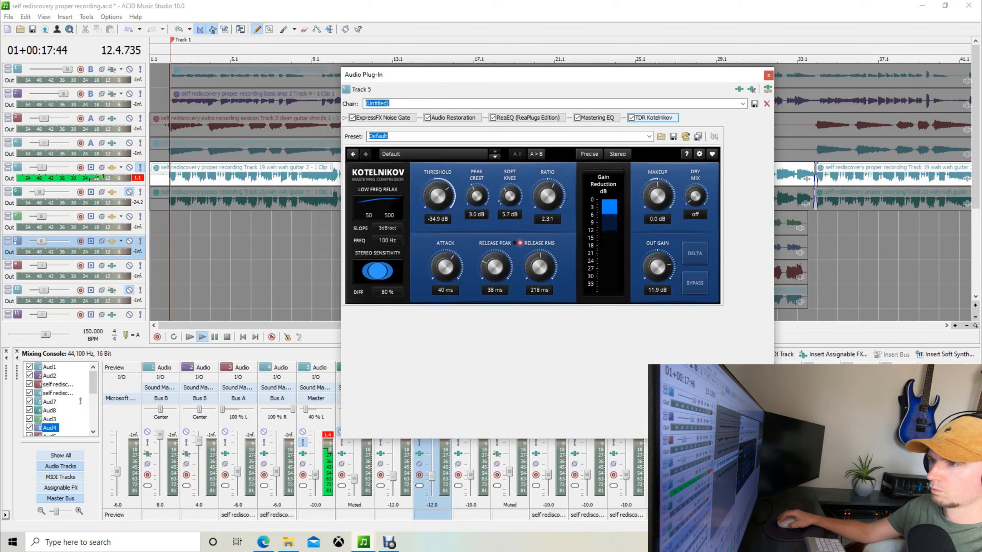
left_click_drag(438, 199, 438, 199)
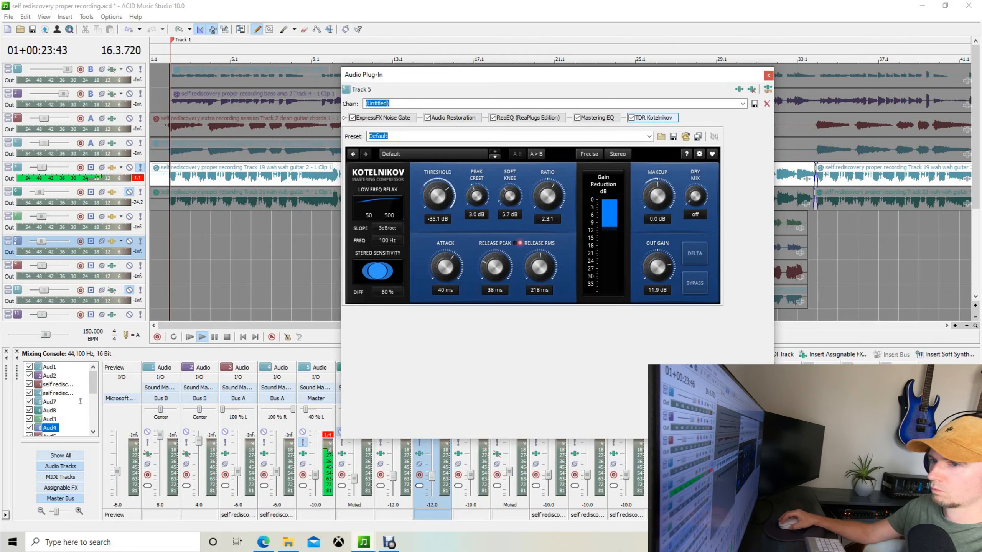
During playback, raise the Kotelnikov makeup gain to 10.7 dB, bring the output gain to 0.0 dB, and reset the track's peak meter.
left_click(202, 336)
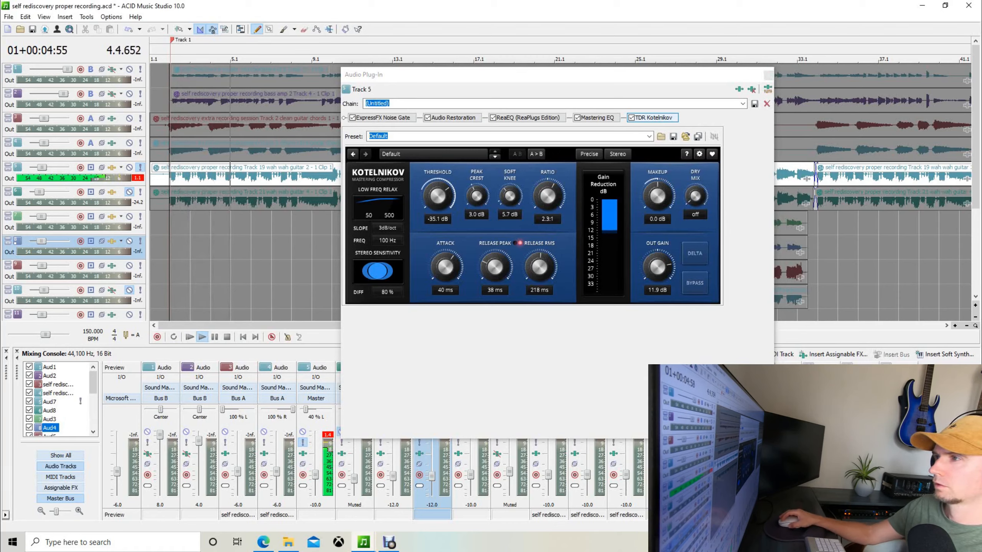
left_click_drag(657, 196, 657, 160)
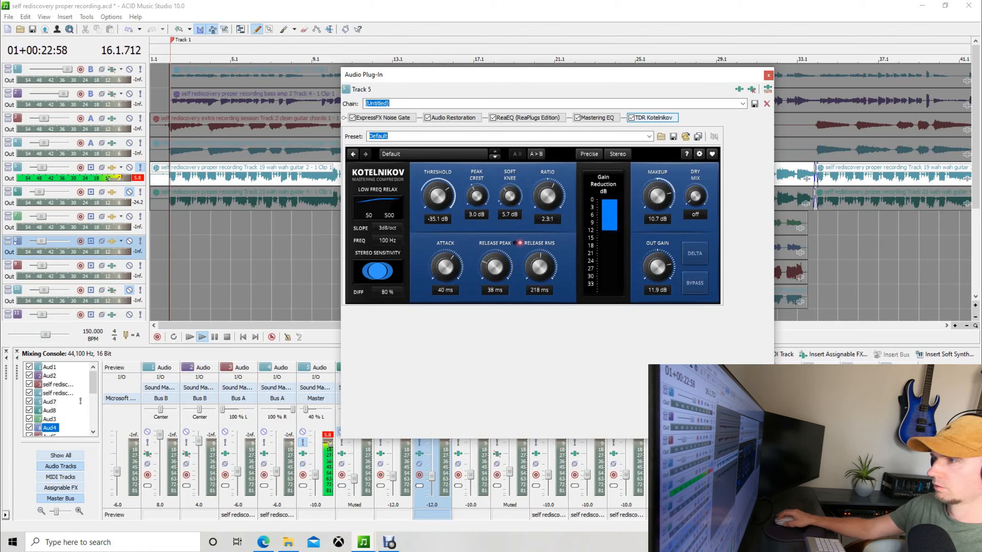
left_click_drag(657, 267, 657, 275)
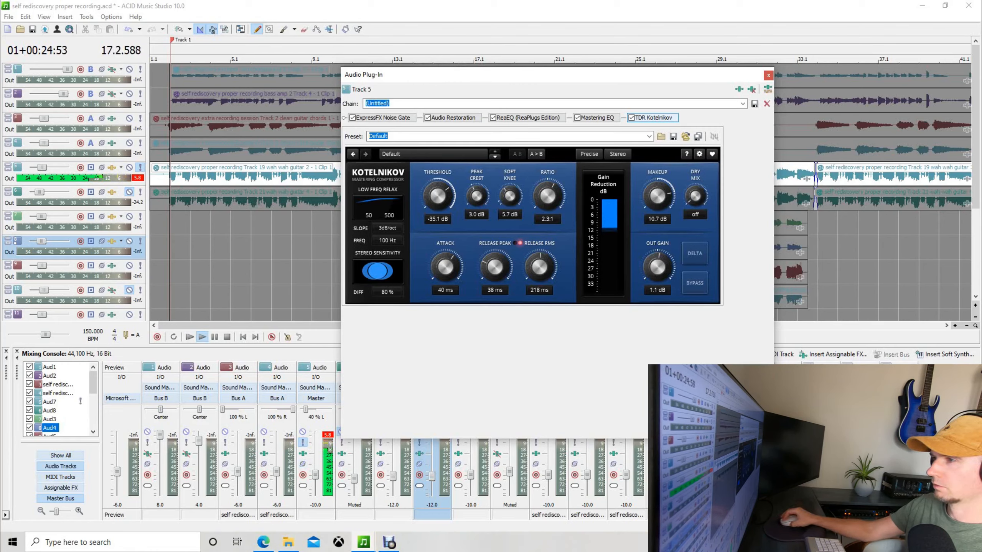
left_click_drag(657, 267, 657, 268)
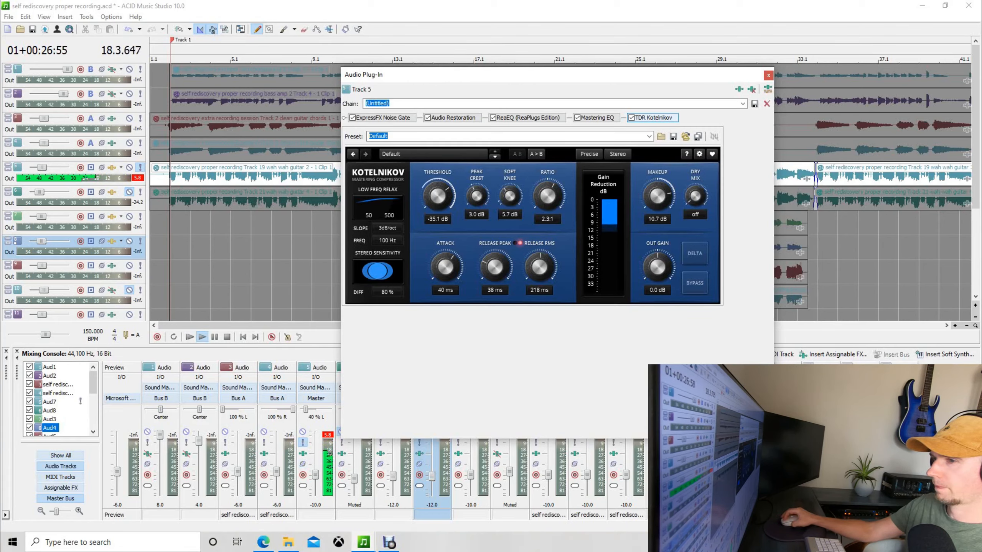
left_click(328, 435)
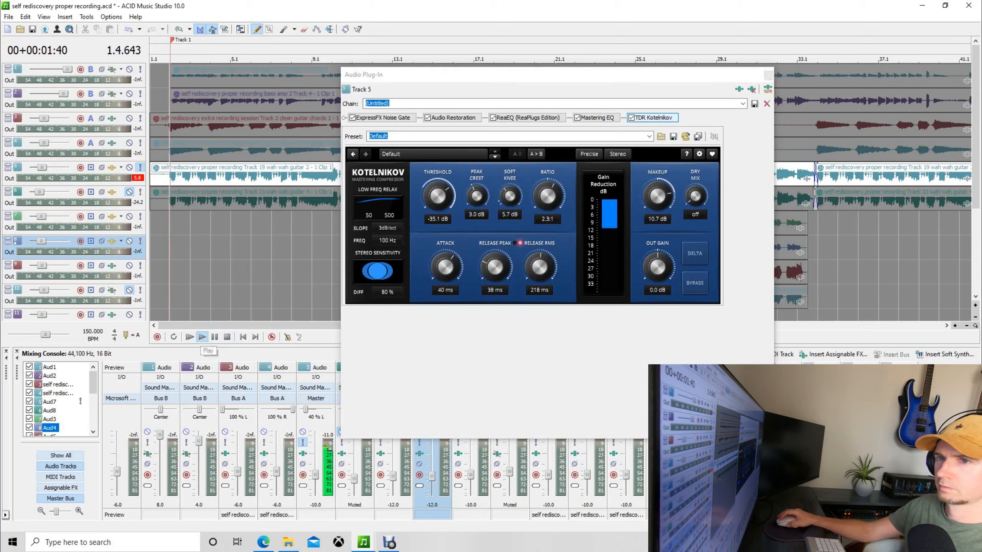
Play the soloed track while adjusting the Kotelnikov threshold, trying -30.0 dB and settling at -35.0 dB, and stop playback.
left_click(202, 337)
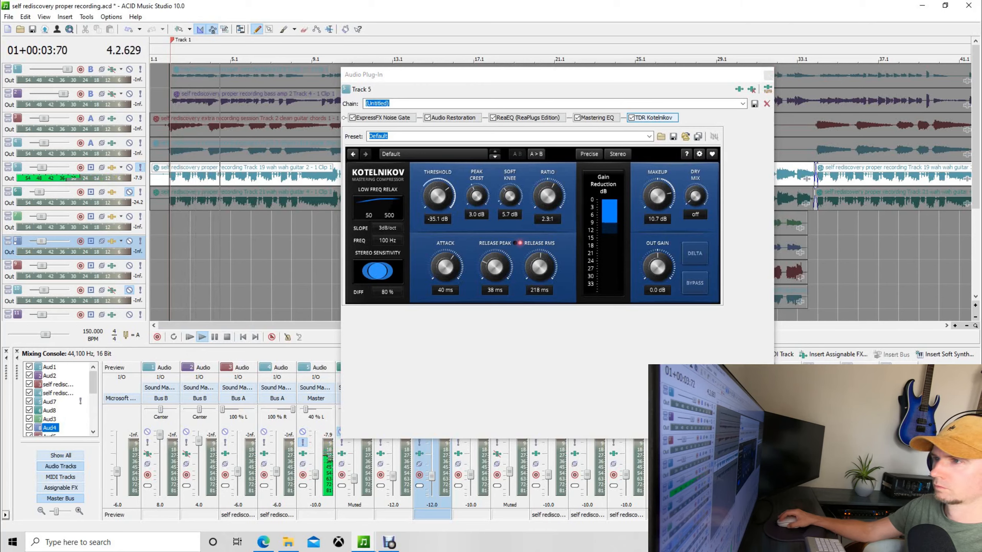
left_click_drag(437, 196, 438, 191)
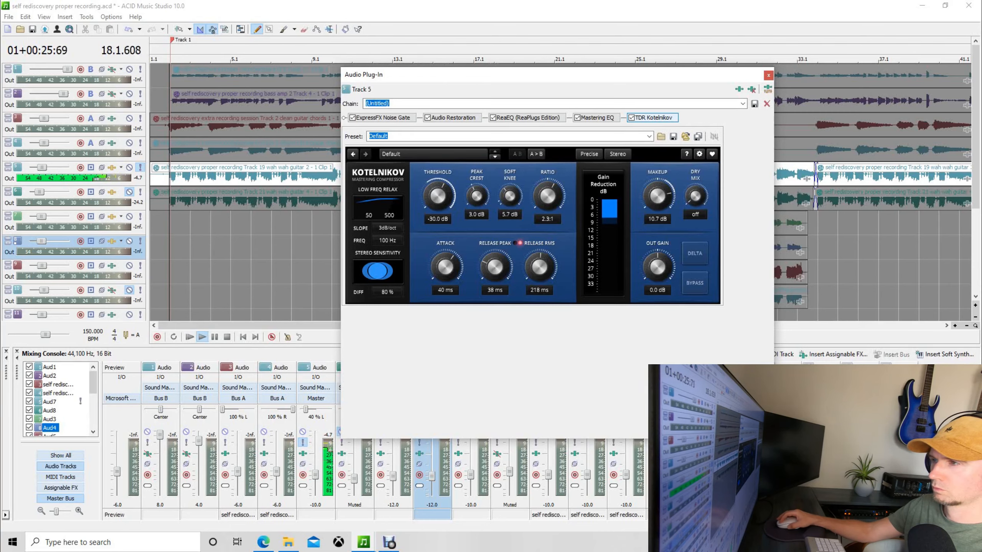
left_click_drag(438, 196, 438, 191)
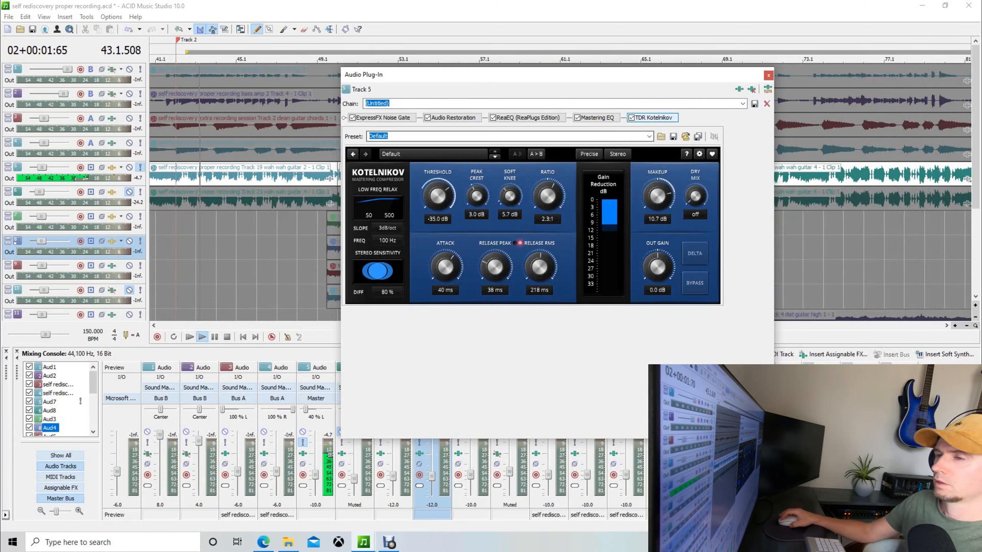
left_click(227, 337)
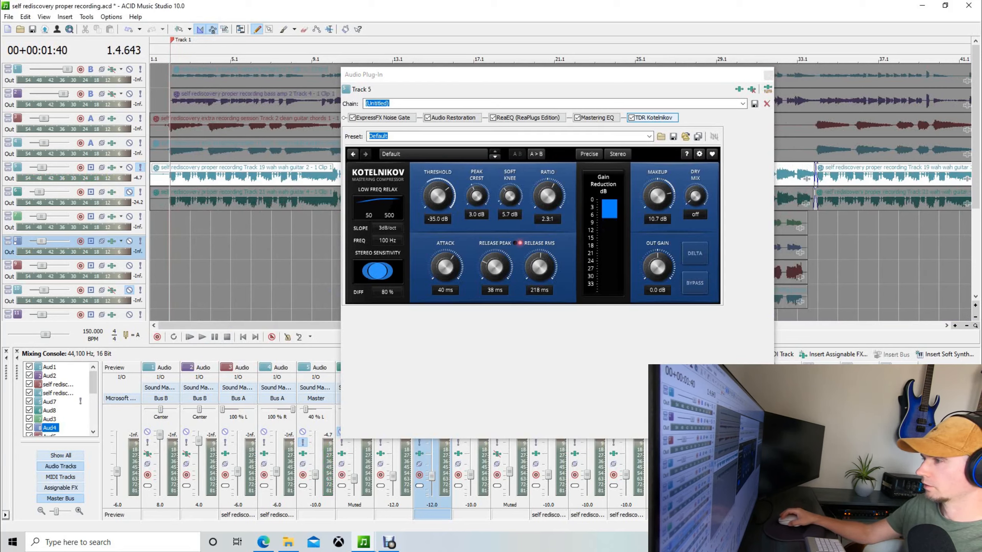
Add the Mastering Reverb plug-in to the end of Track 5's effects chain.
mouse_move(681, 78)
left_mouse_down()
mouse_move(615, 79)
mouse_move(662, 80)
left_mouse_up()
left_click(748, 91)
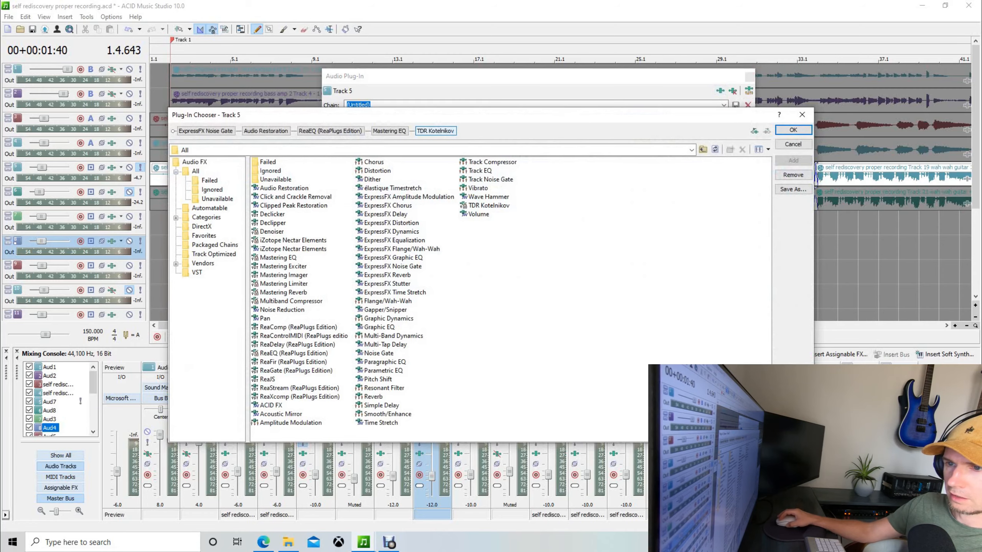
left_click(284, 292)
left_click(792, 160)
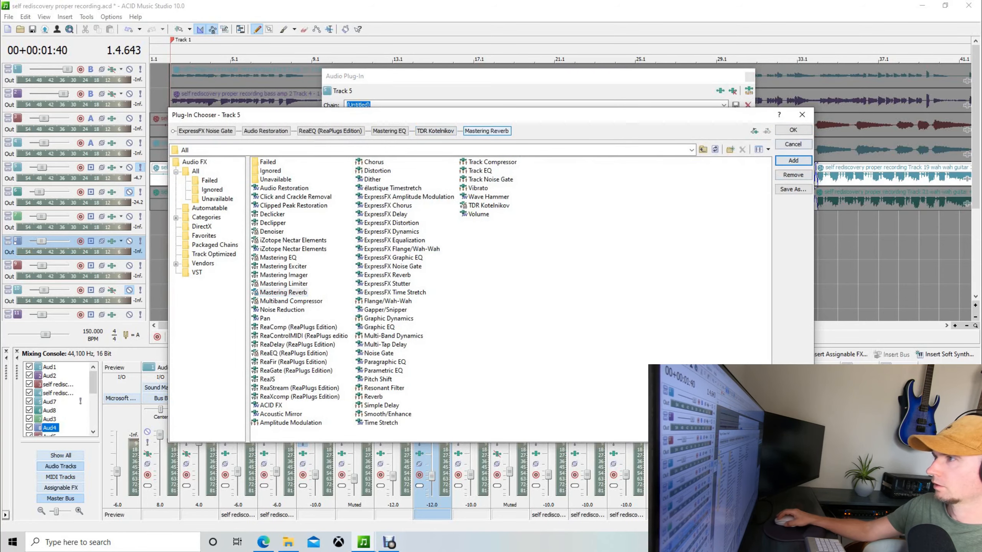
left_click(792, 130)
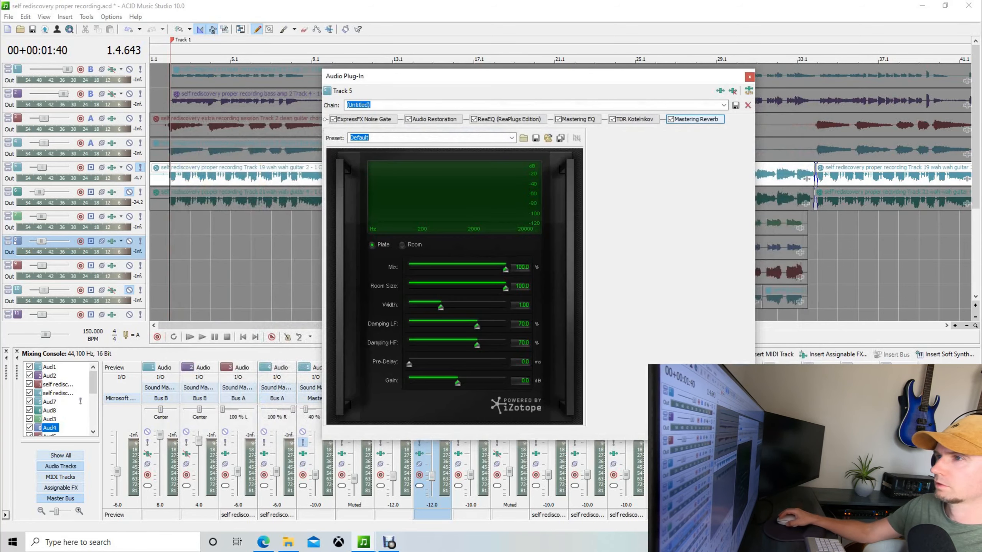
Apply the Master - Spatial Widening preset to Mastering Reverb during playback, listen to it, and stop playback.
key("space")
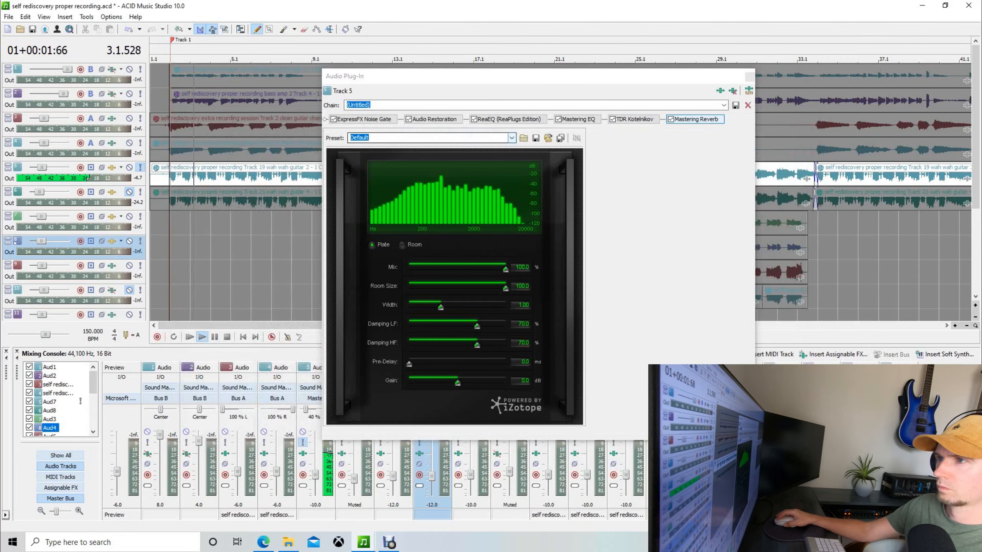
left_click(511, 138)
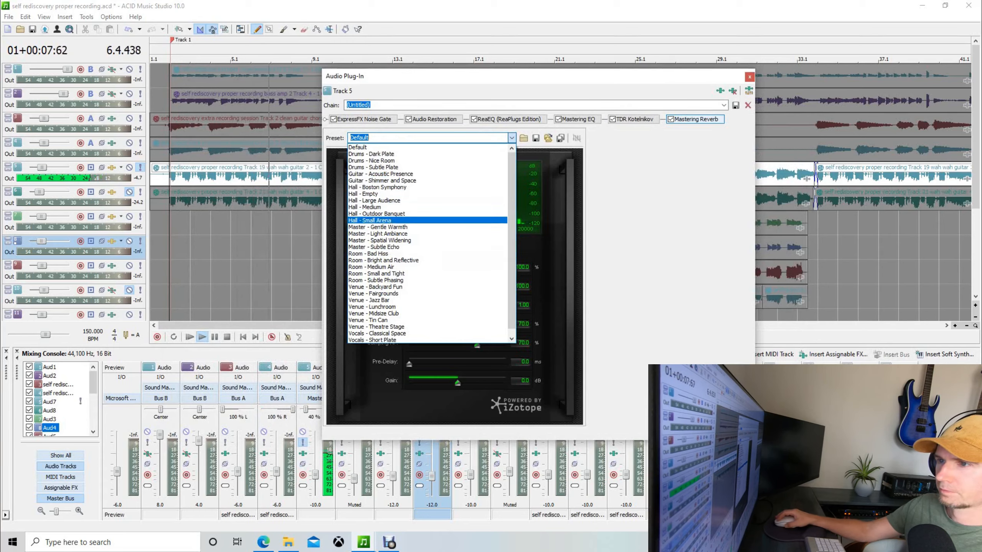
key("Return")
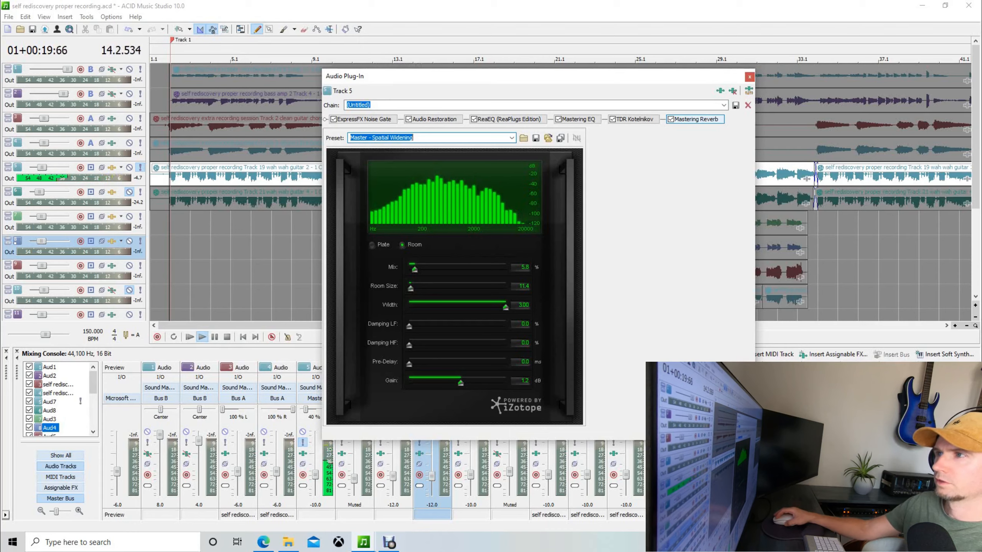
left_click(227, 337)
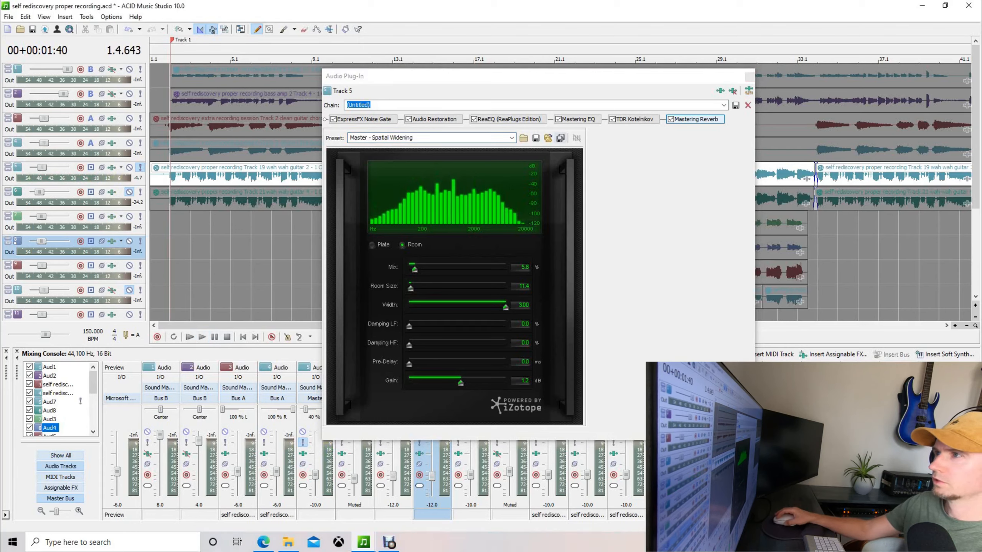
Move TDR Kotelnikov ahead of ReaEQ in Track 5's chain and play the track to hear the new order.
left_click_drag(634, 119, 495, 119)
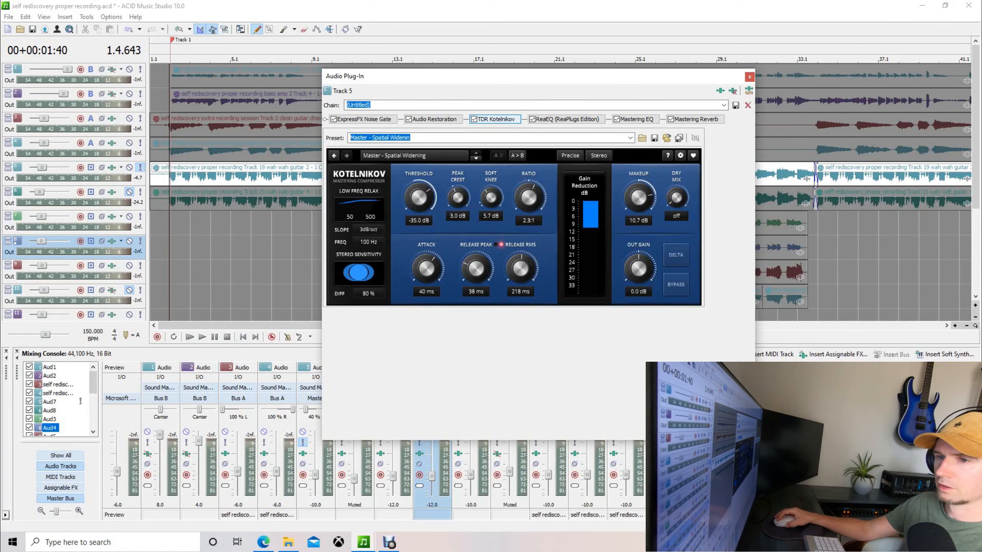
left_click(201, 336)
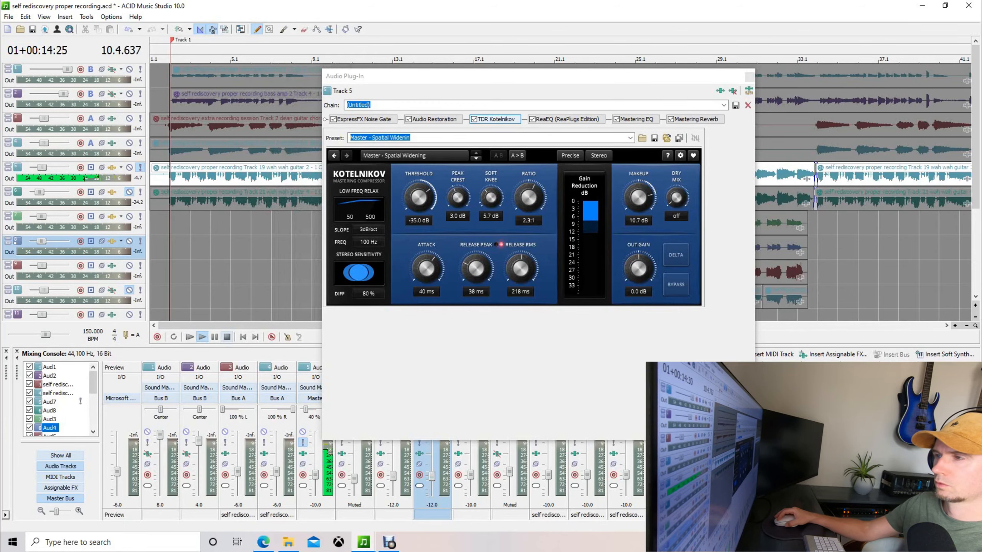
key("space")
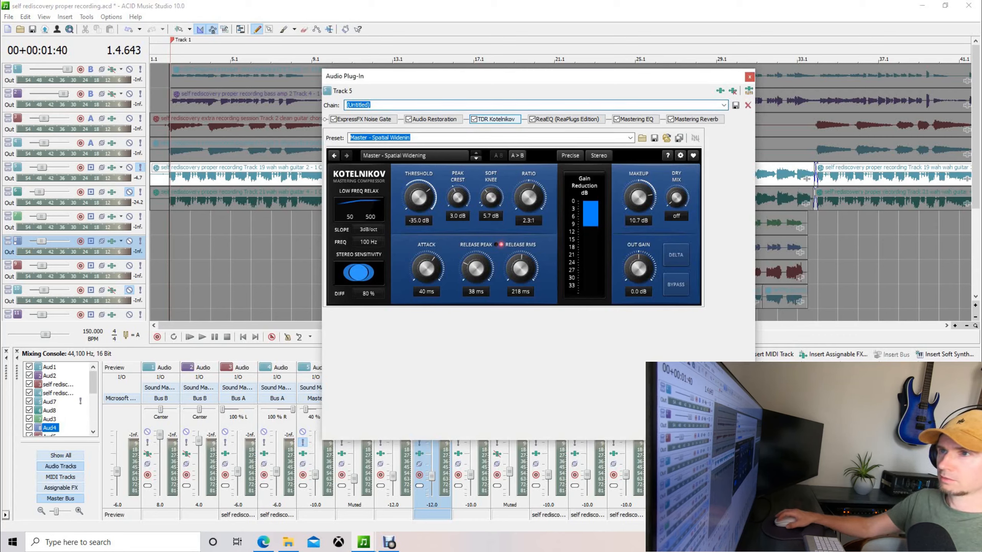
Save Track 5's effects chain as "wah wah guitar plug in chain" and close the plug-in window.
key("BackSpace")
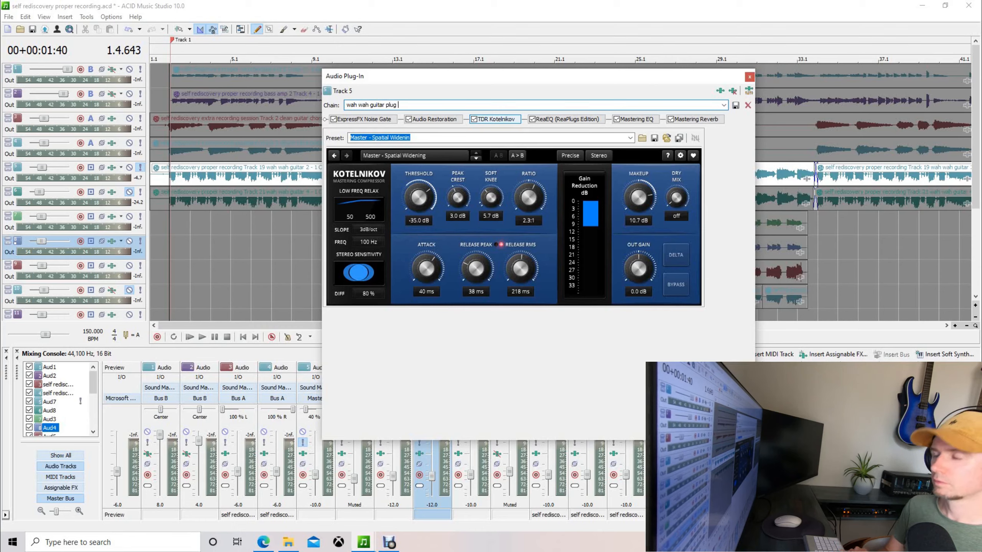
type("chain")
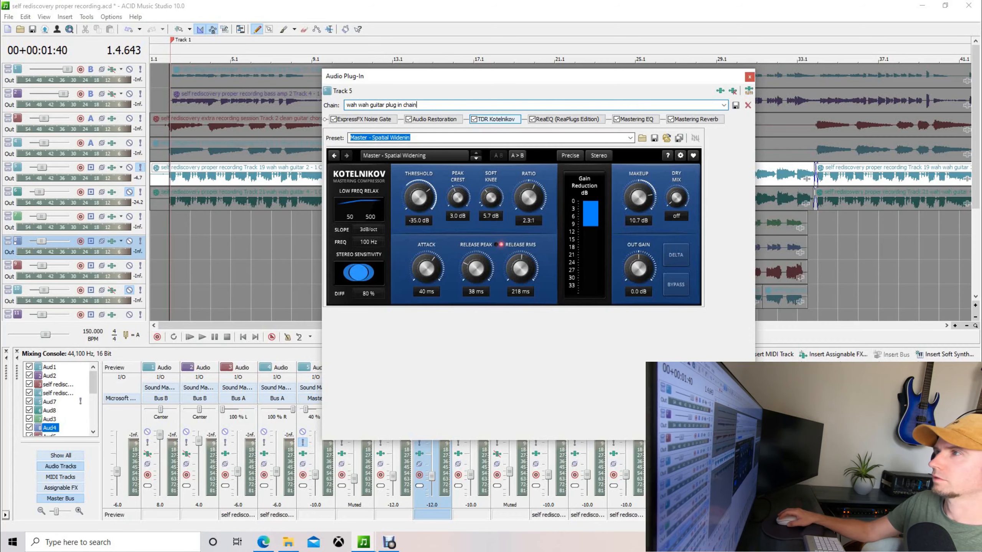
left_click(736, 105)
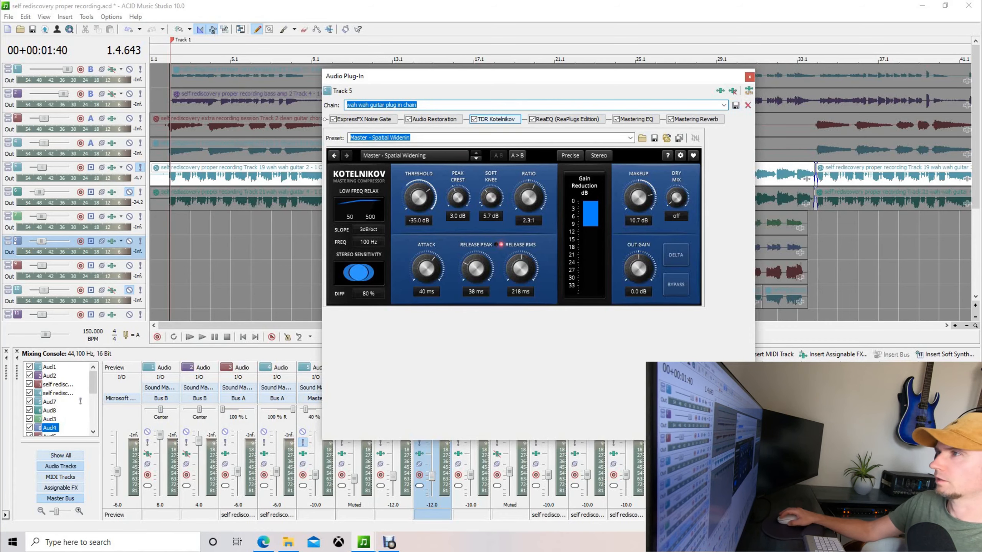
left_click(748, 77)
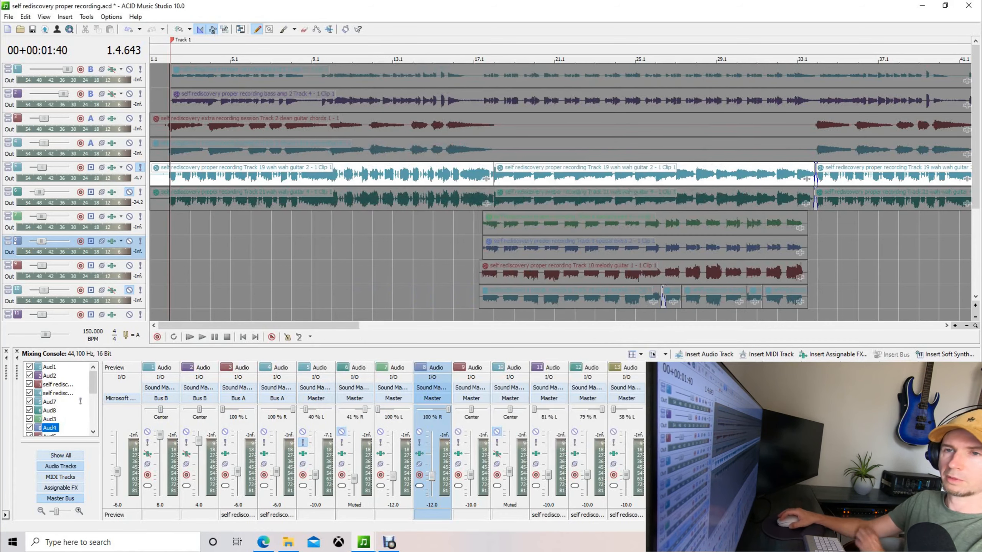
Load the saved "wah wah guitar plug in chain" onto Track 6, the second wah wah guitar, and close its plug-in window.
left_click(111, 192)
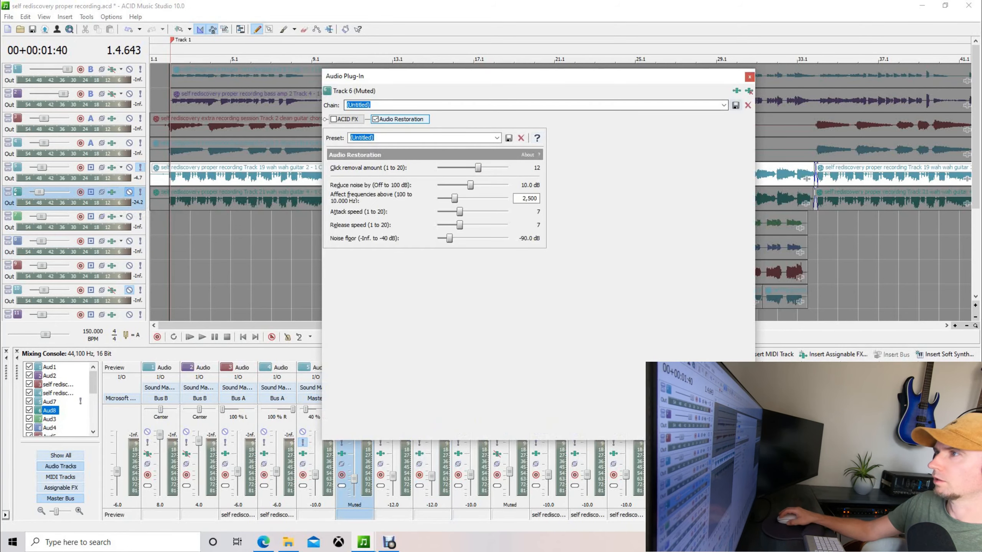
left_click(723, 105)
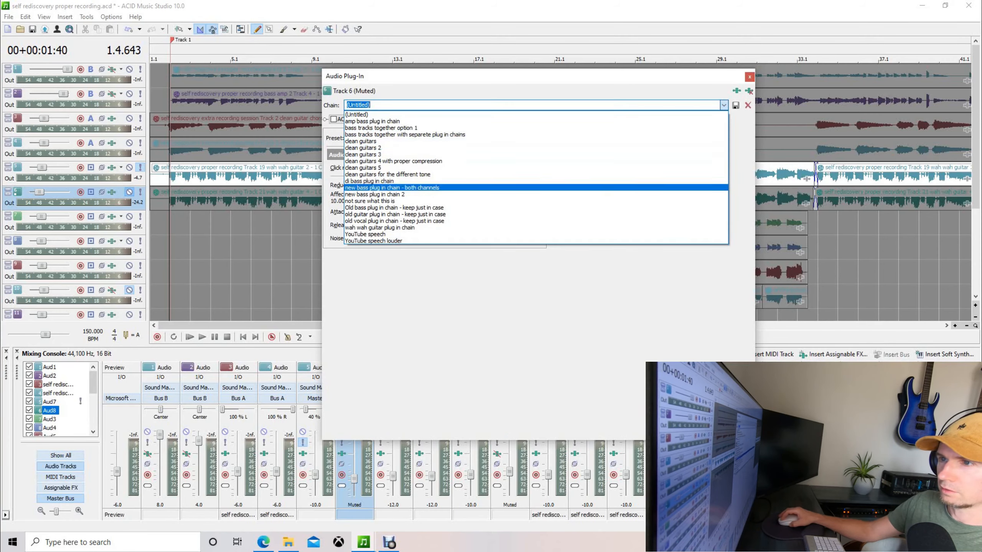
left_click(380, 227)
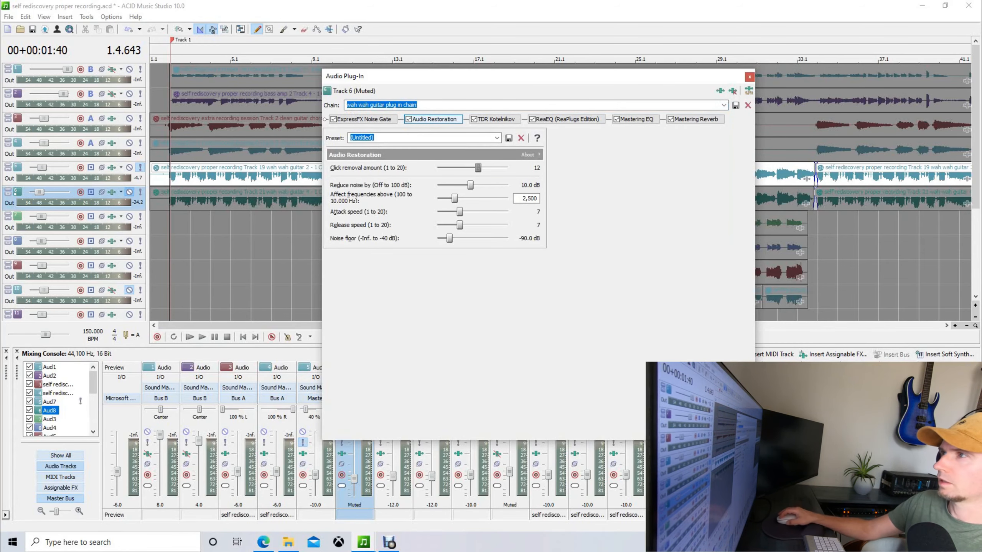
left_click(749, 77)
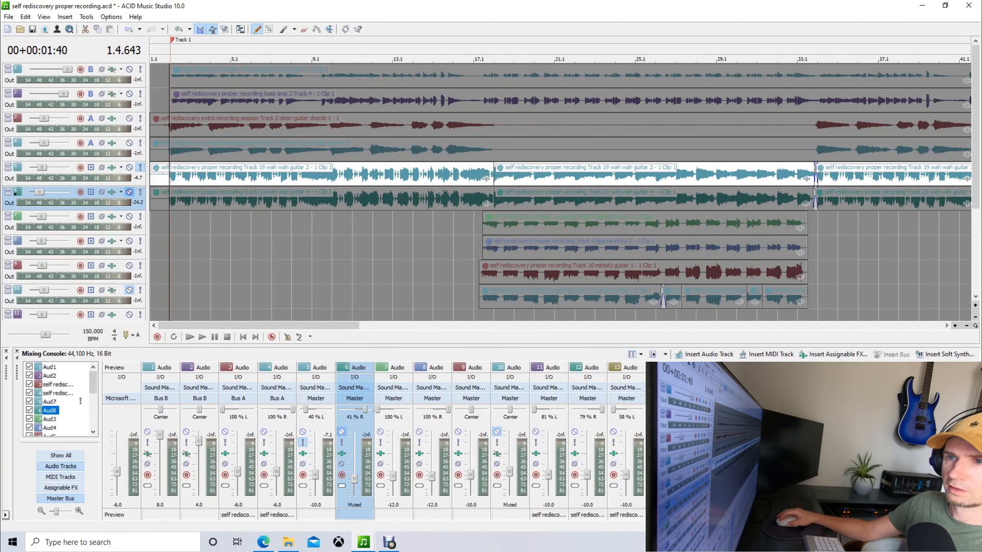
Unmute Track 6, take Track 5 out of solo, and play the full mix from the start.
left_click(129, 192)
left_click(140, 168)
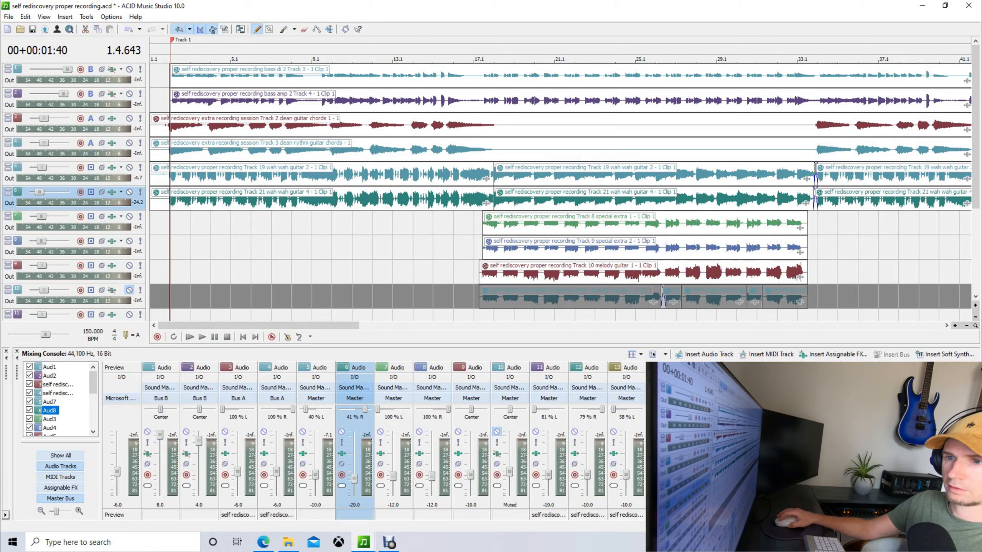
left_click(189, 337)
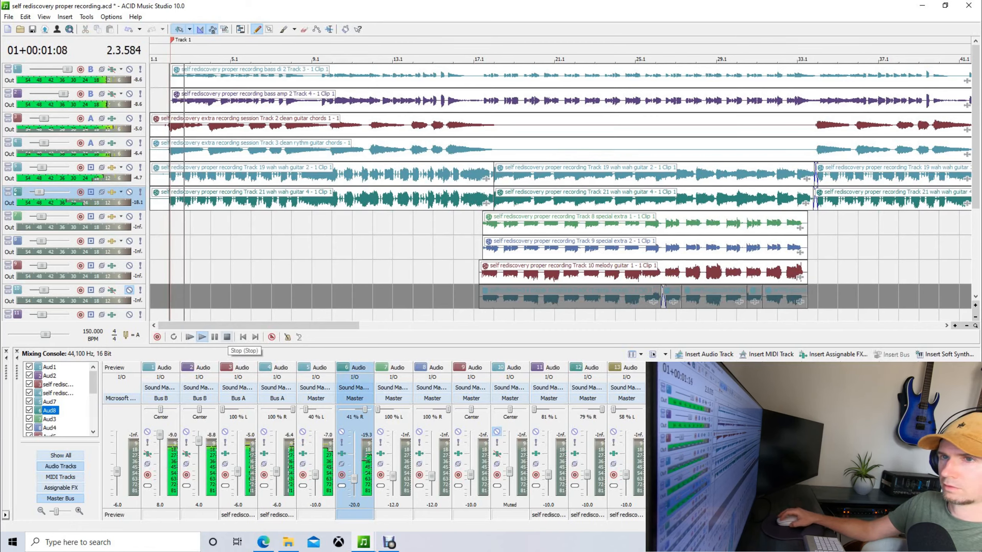
left_click(227, 336)
left_click(243, 336)
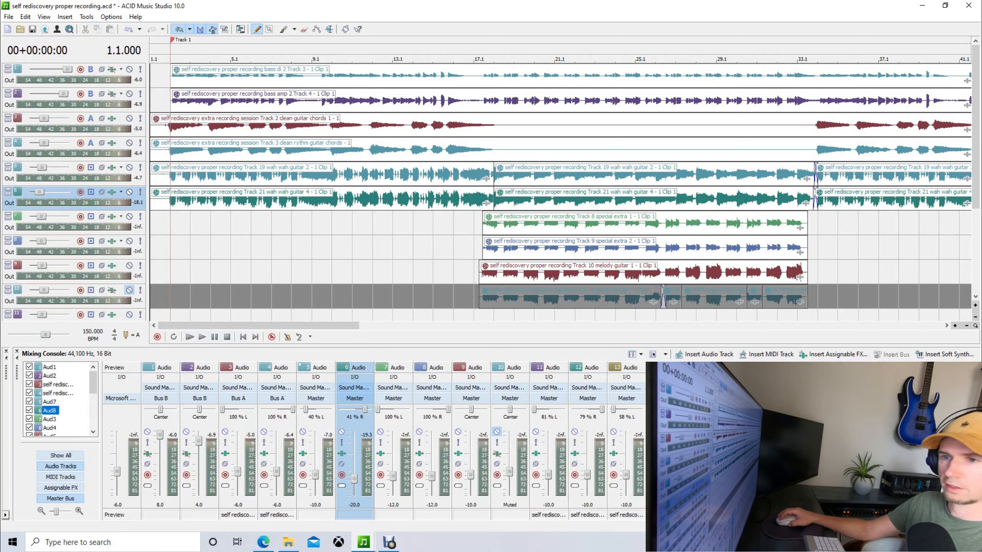
left_click(190, 336)
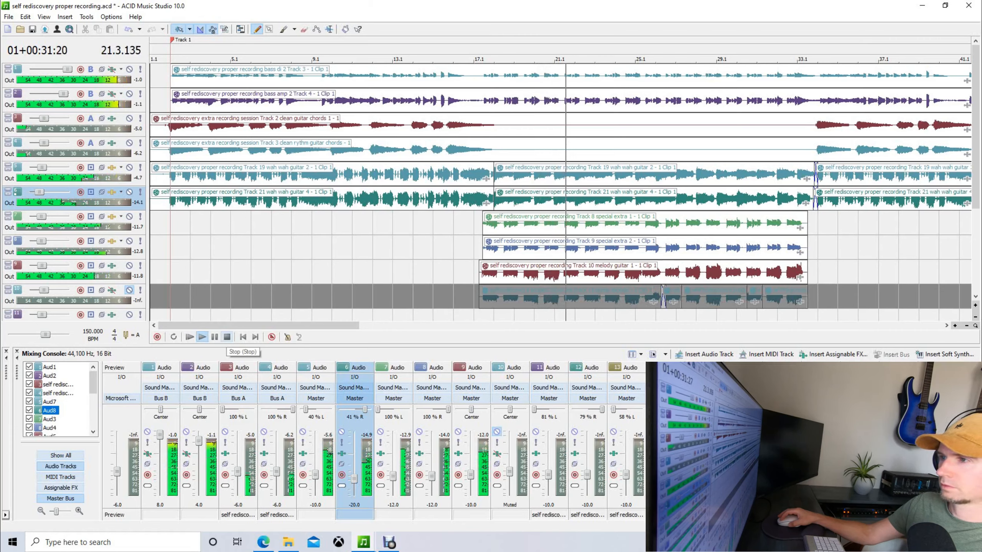
left_click(227, 337)
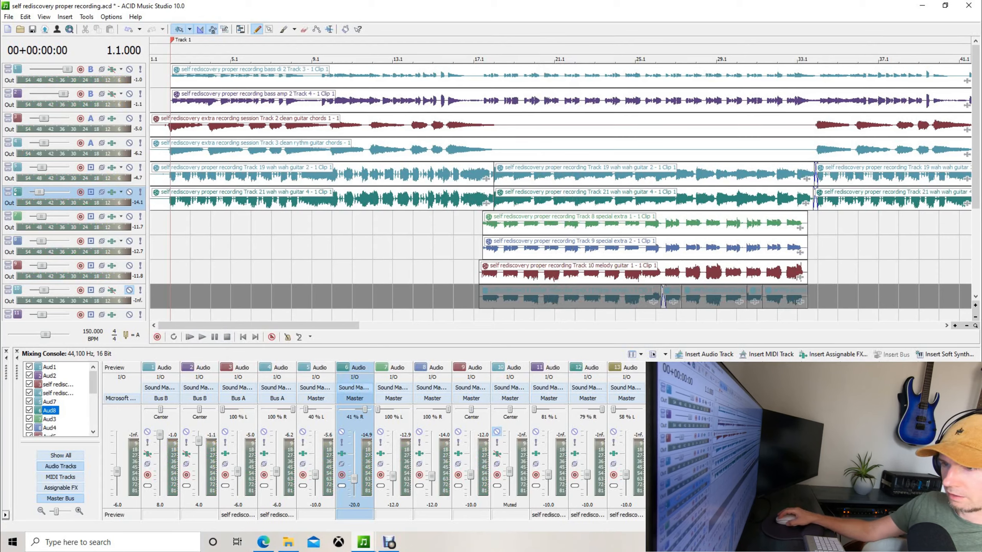
Set Track 5's volume to -20 dB in the mixing console and play the mix from the start.
double_click(315, 505)
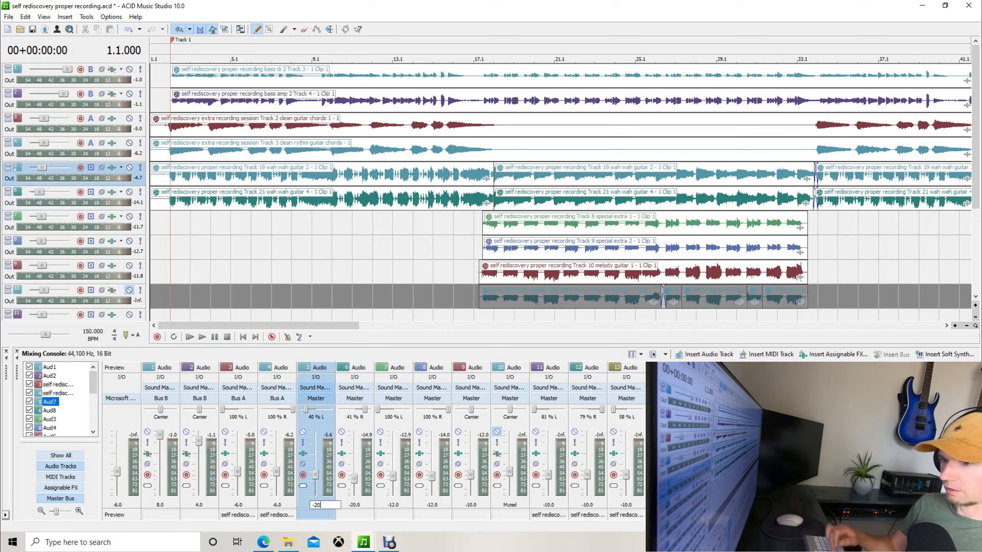
key("Return")
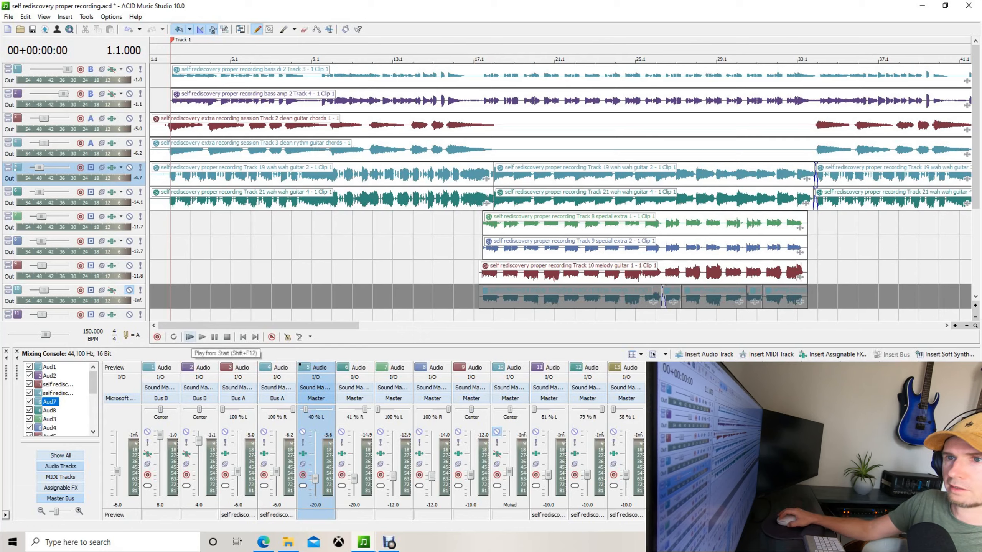
left_click(189, 337)
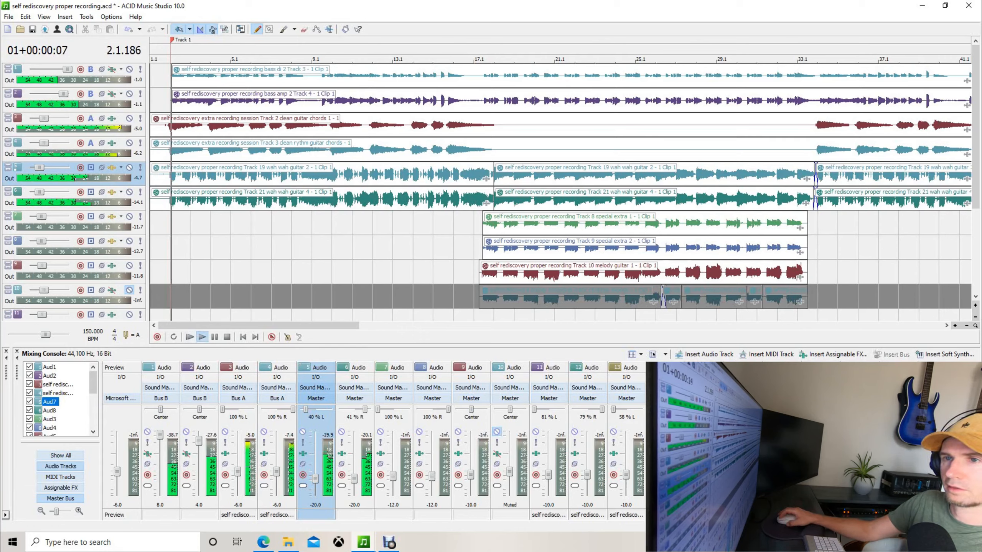